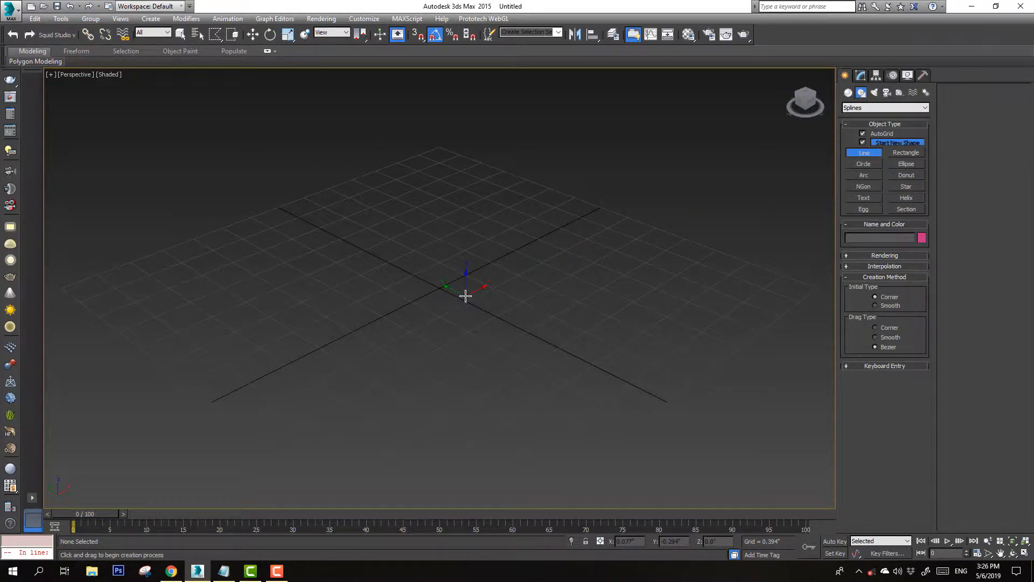
# Switch to the Left view and draw the trunk as a four-point line rising from the origin with a slight bend
pyautogui.press('l')
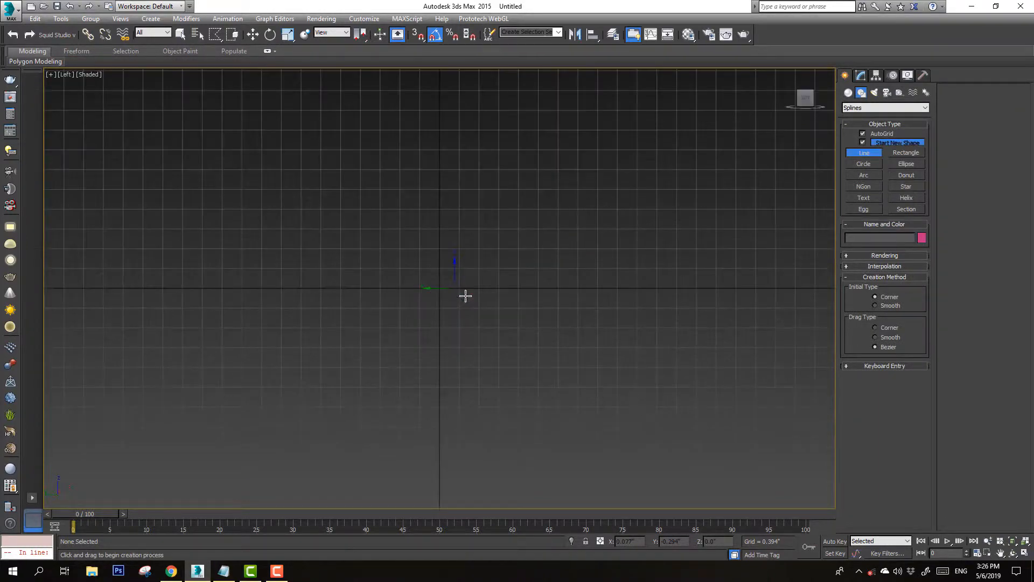
pyautogui.click(438, 289)
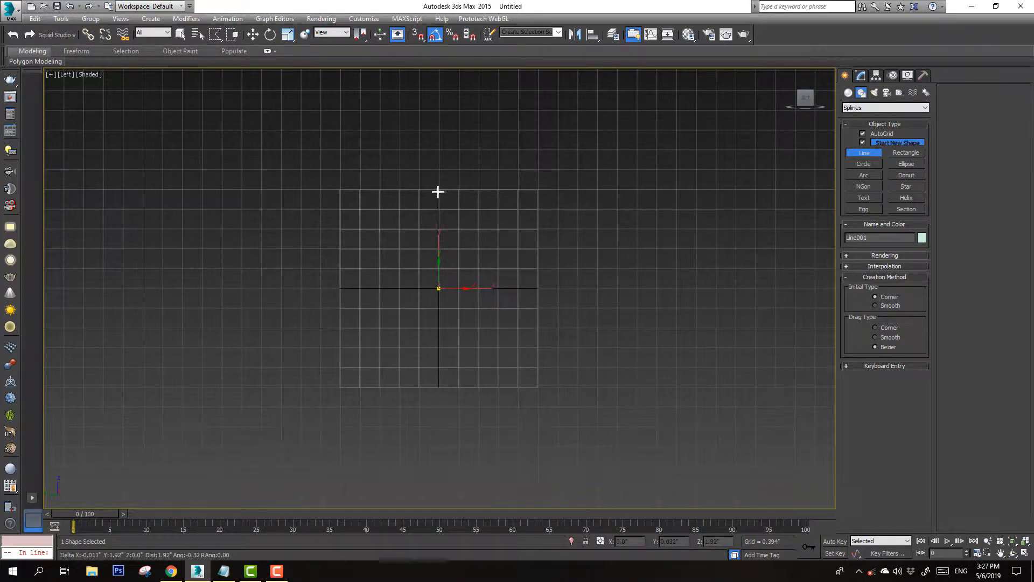
pyautogui.click(438, 222)
pyautogui.click(449, 180)
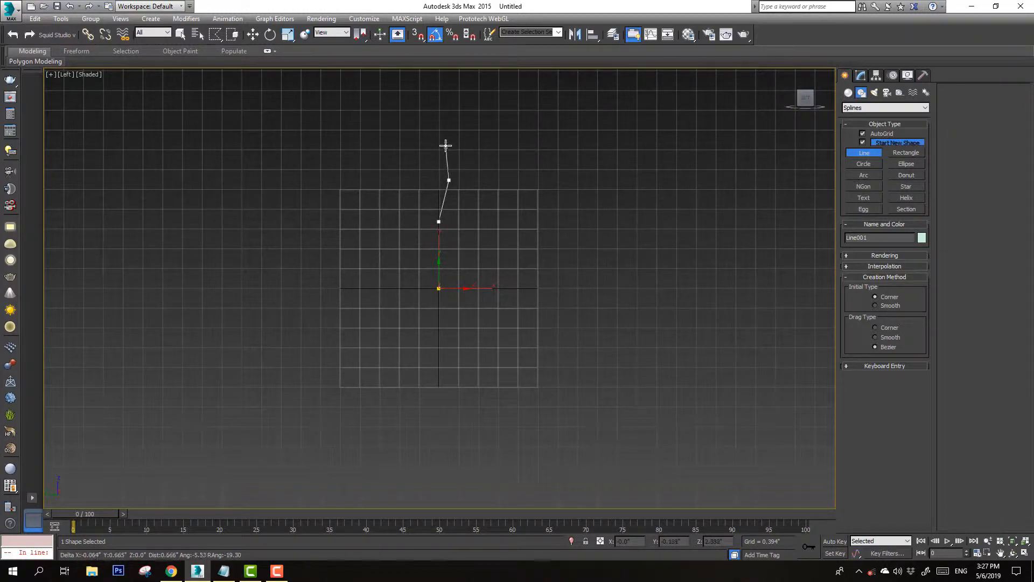
pyautogui.click(448, 132)
pyautogui.rightClick(457, 132)
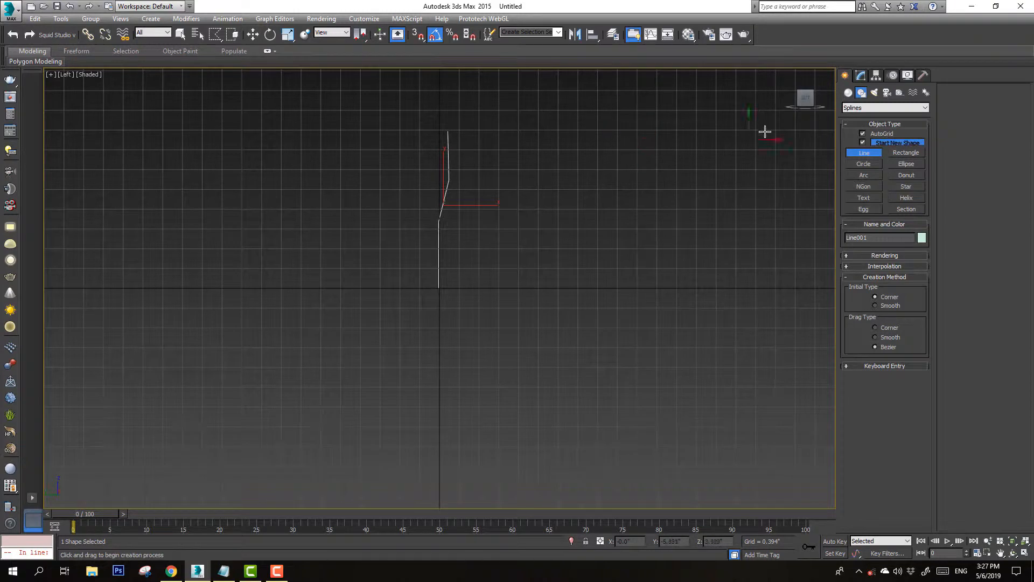
# Open the trunk line's rendering settings and enable it to render in the viewport
pyautogui.click(862, 75)
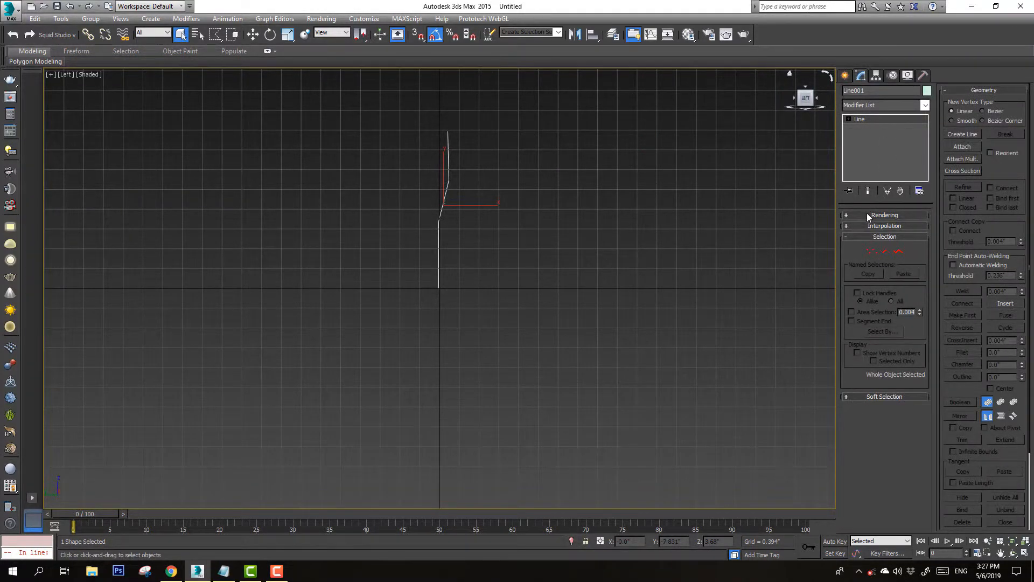
pyautogui.click(869, 213)
pyautogui.click(849, 233)
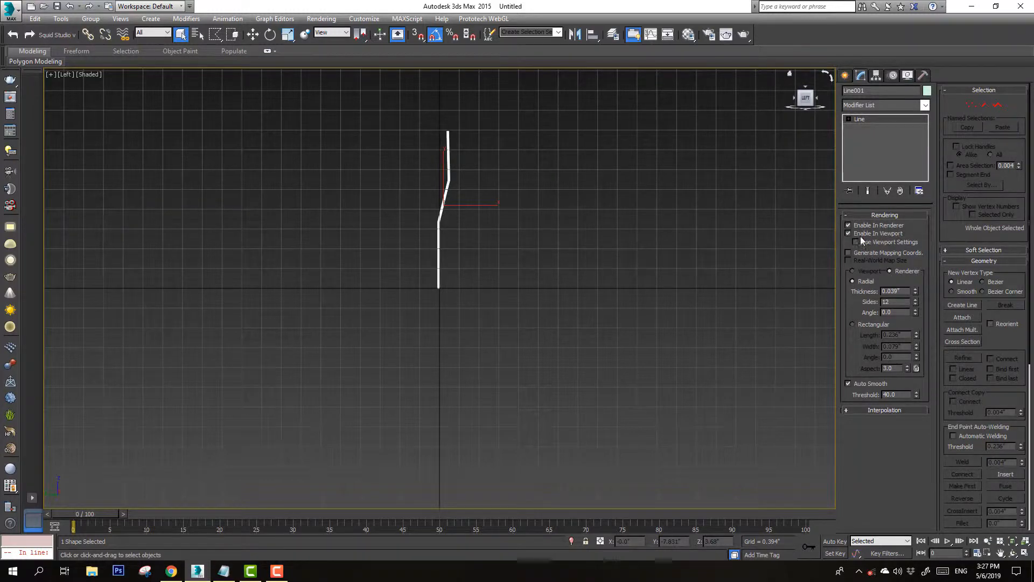
# Set the trunk line's radial sides to 6 and thickness to about 0.244"
pyautogui.moveTo(914, 303)
pyautogui.mouseDown()
pyautogui.moveTo(893, 46)
pyautogui.moveTo(898, 569)
pyautogui.moveTo(902, 22)
pyautogui.mouseUp()
pyautogui.click(915, 300)
pyautogui.click(915, 301)
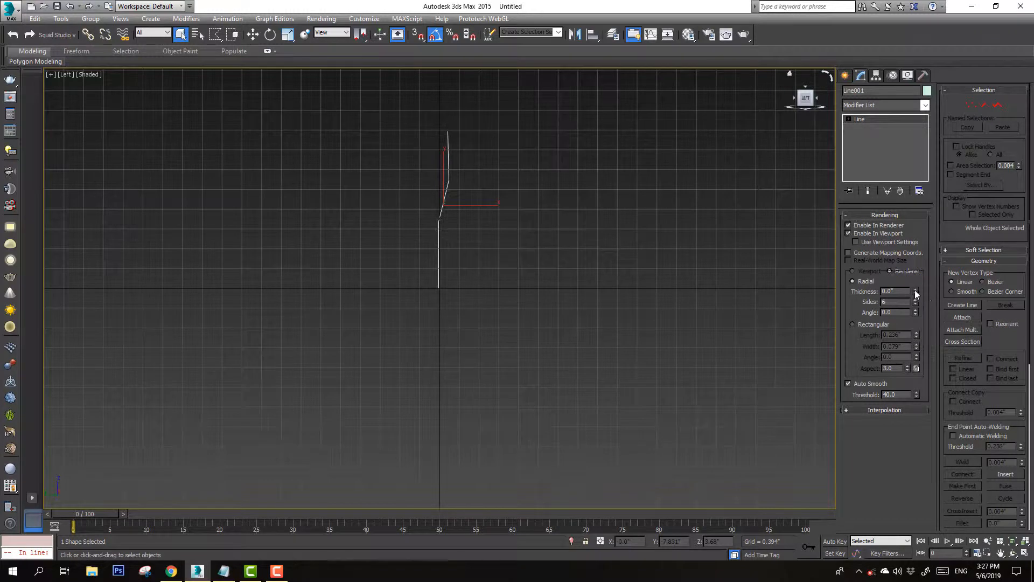
pyautogui.moveTo(914, 290); pyautogui.dragTo(903, 237)
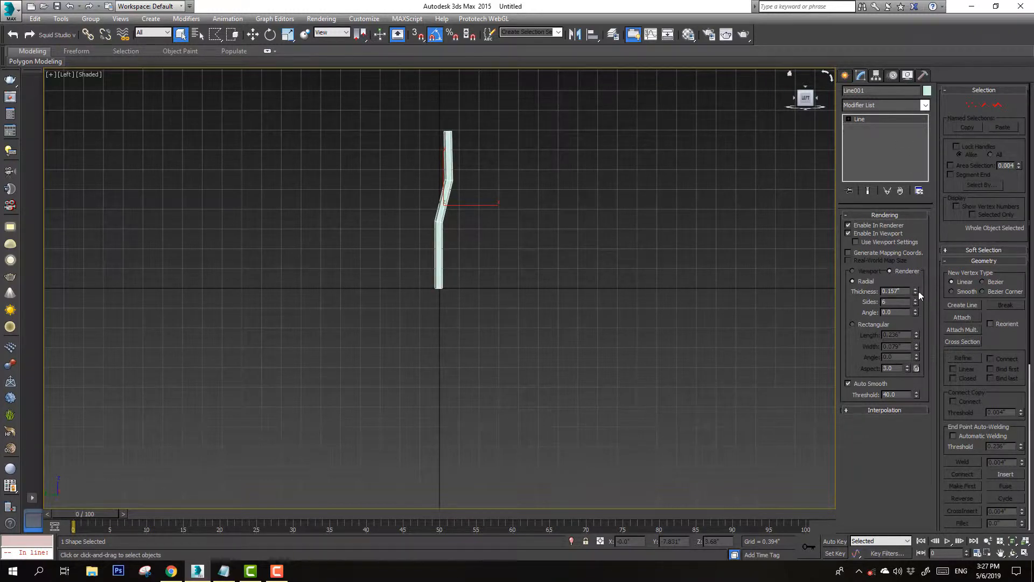
pyautogui.moveTo(919, 291); pyautogui.dragTo(909, 259)
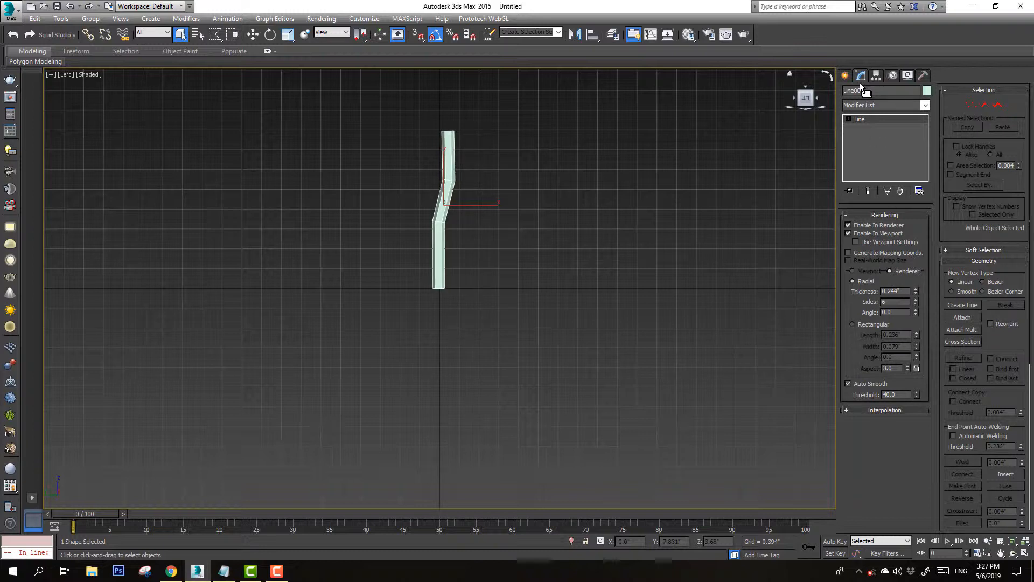
# Draw a renderable branch line from the trunk's bend angling up and to the right in wireframe display
pyautogui.click(844, 76)
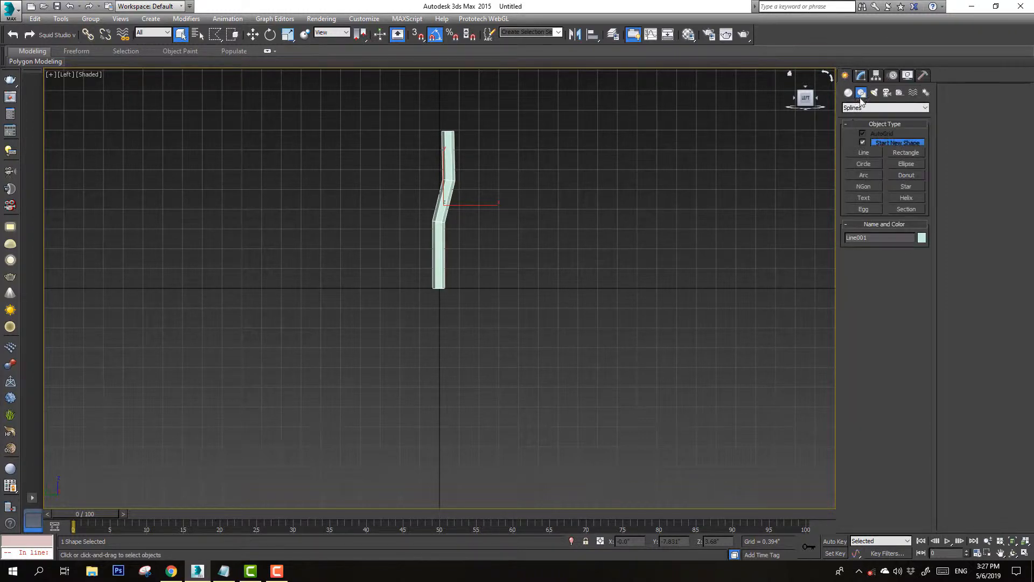
pyautogui.click(863, 153)
pyautogui.scroll(2, 451, 190)
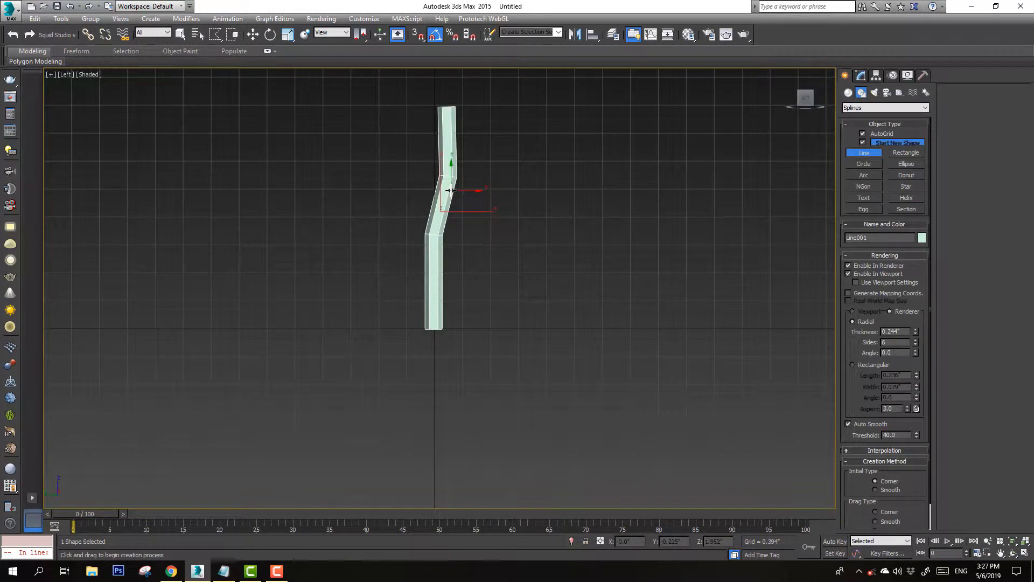
pyautogui.click(451, 191)
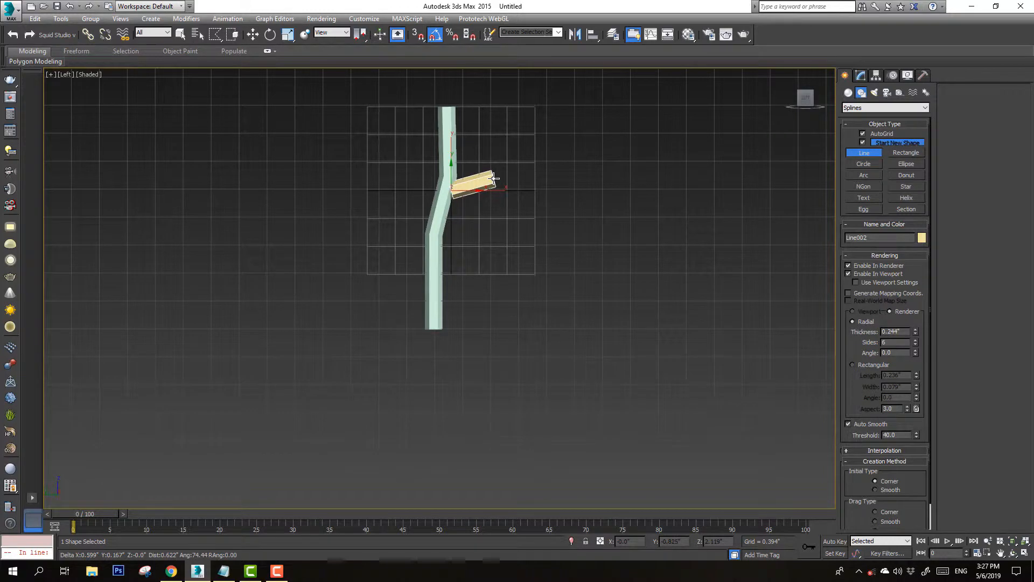
pyautogui.rightClick(494, 179)
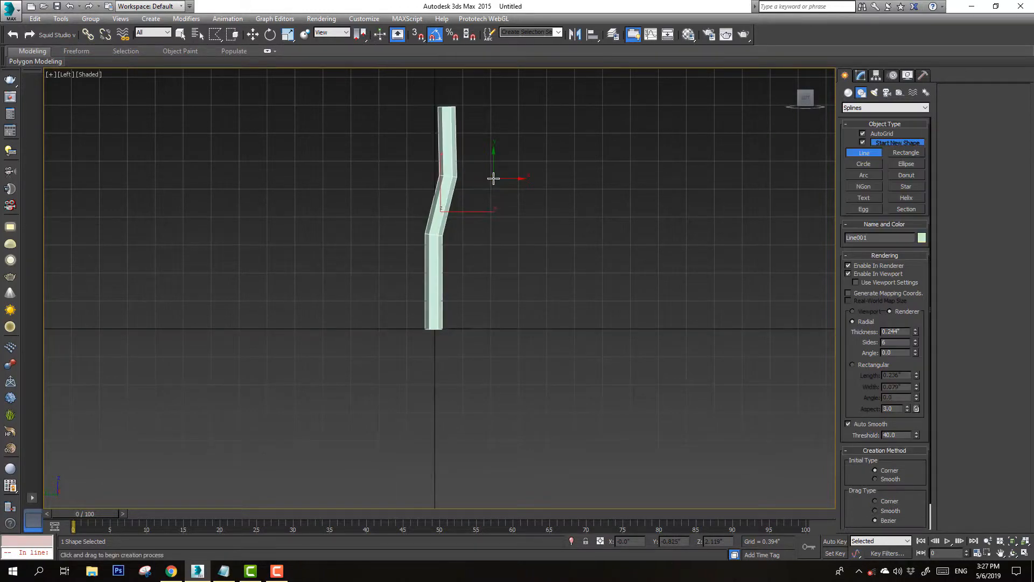
pyautogui.press('F3')
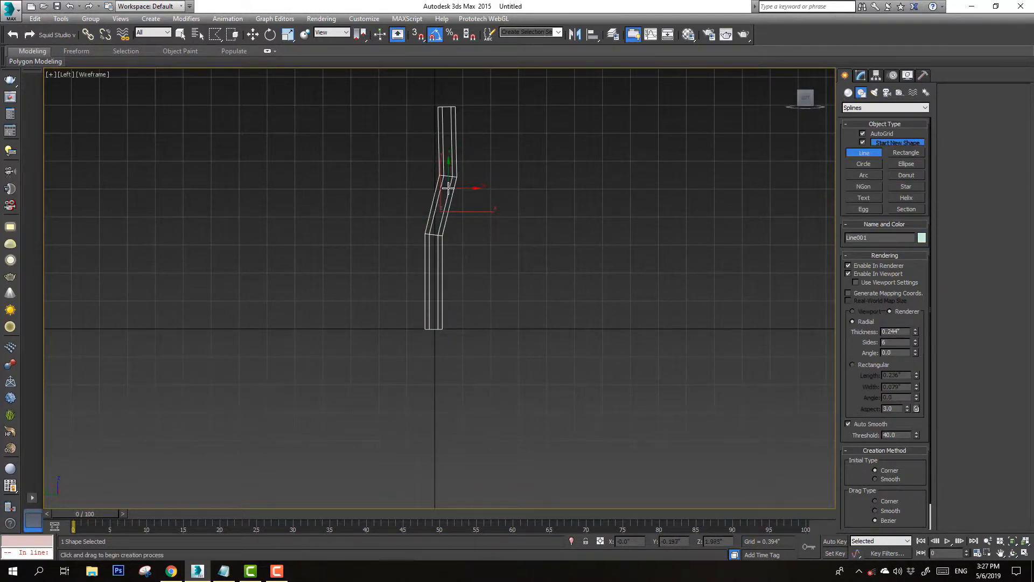
pyautogui.click(445, 187)
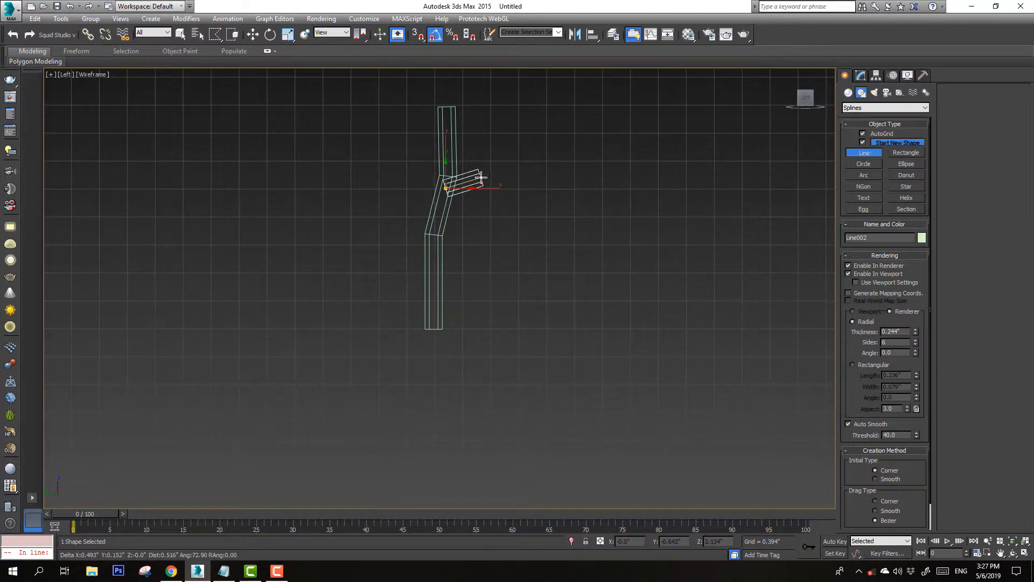
pyautogui.click(483, 177)
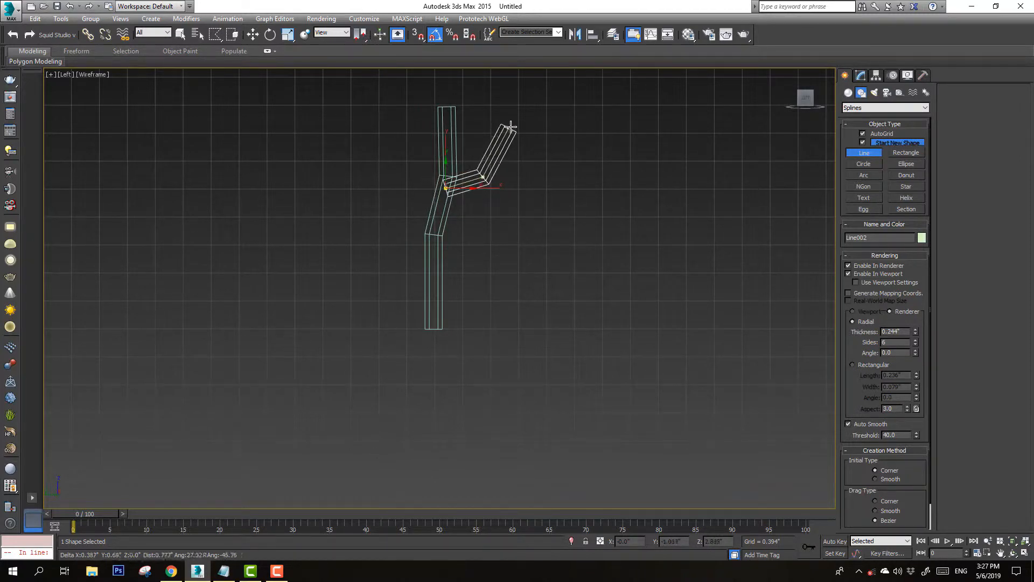
pyautogui.click(513, 125)
pyautogui.rightClick(518, 165)
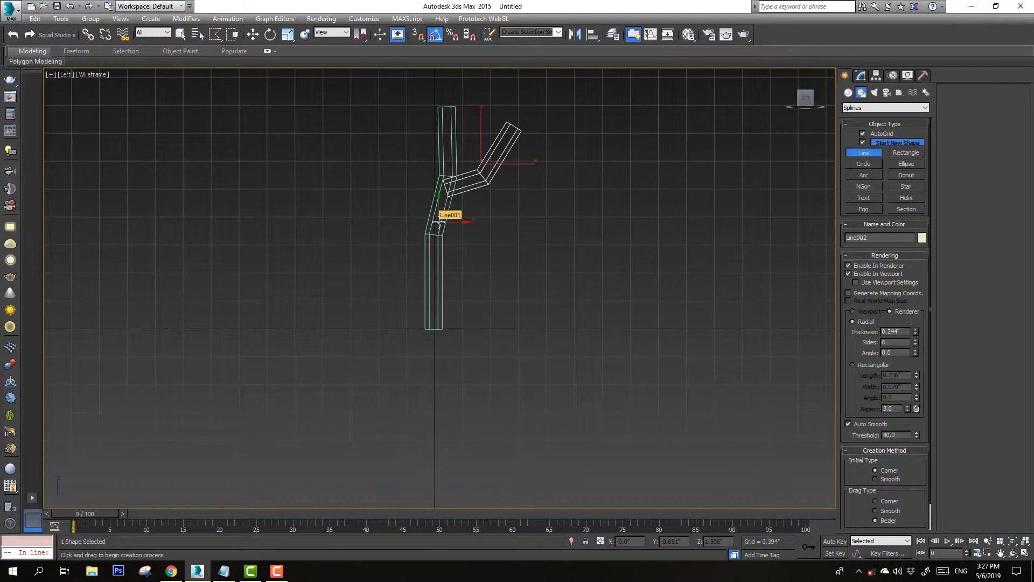
# Switch to the Front view and draw a second branch from the trunk angling up and to the left
pyautogui.press('f')
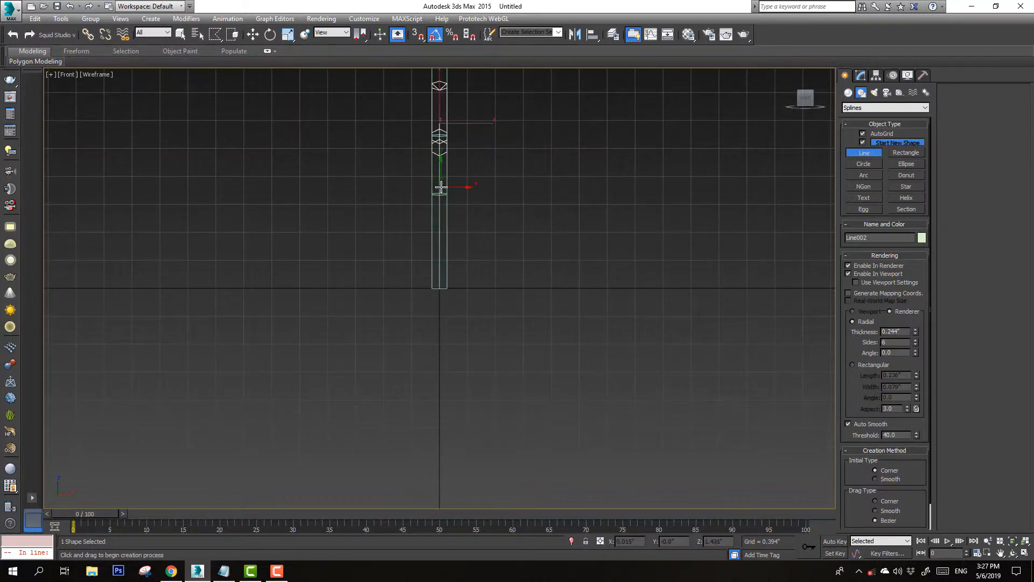
pyautogui.click(439, 188)
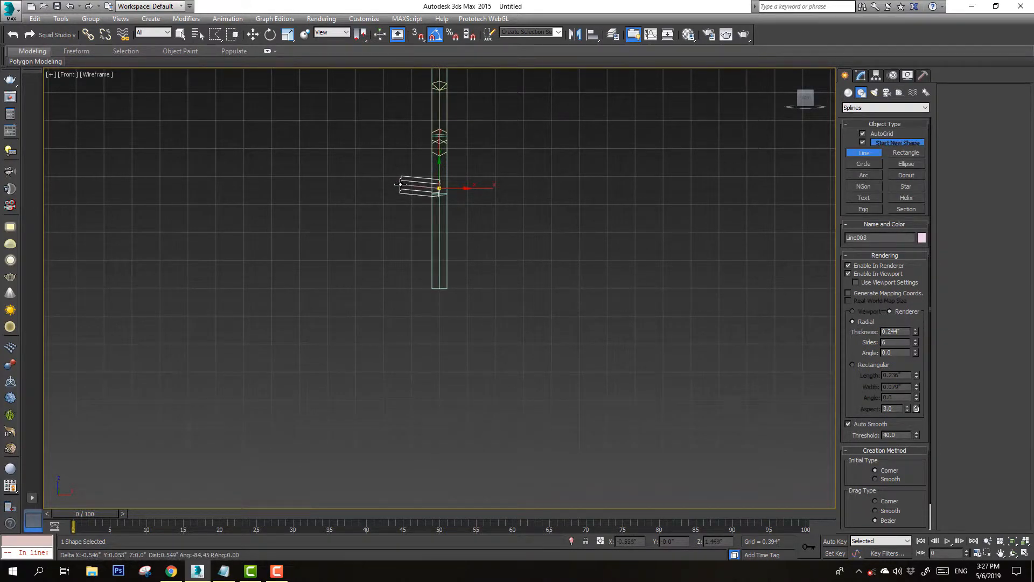
pyautogui.click(401, 185)
pyautogui.click(371, 102)
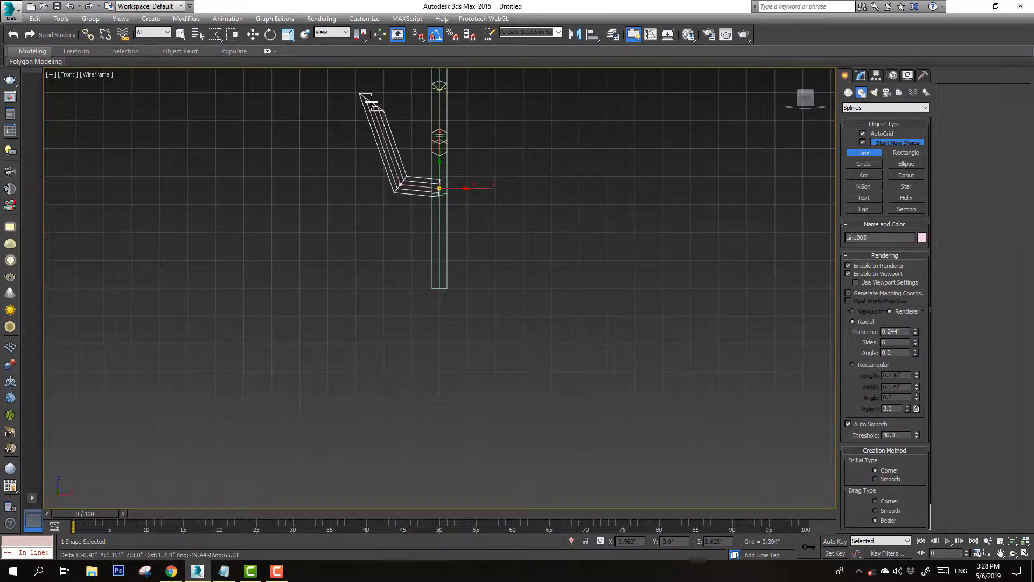
pyautogui.rightClick(358, 78)
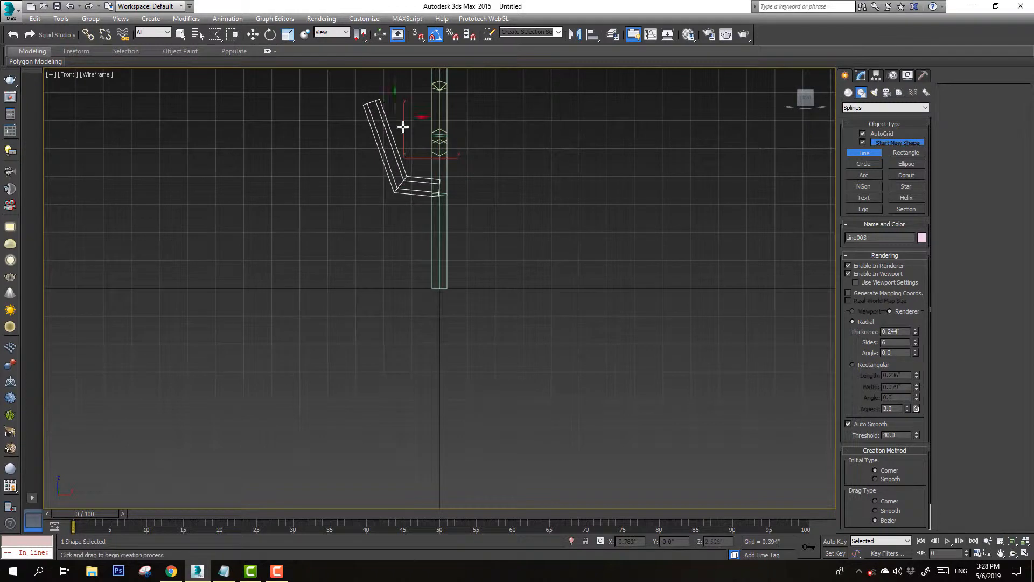
# Draw a short third branch from the second branch's base angling outward to the left
pyautogui.click(396, 180)
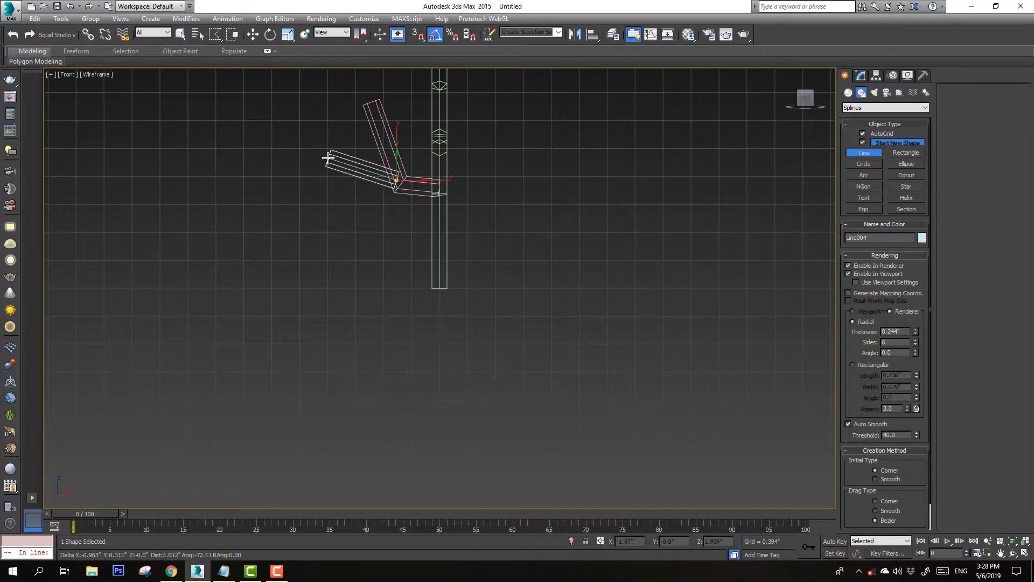
pyautogui.click(328, 157)
pyautogui.rightClick(391, 169)
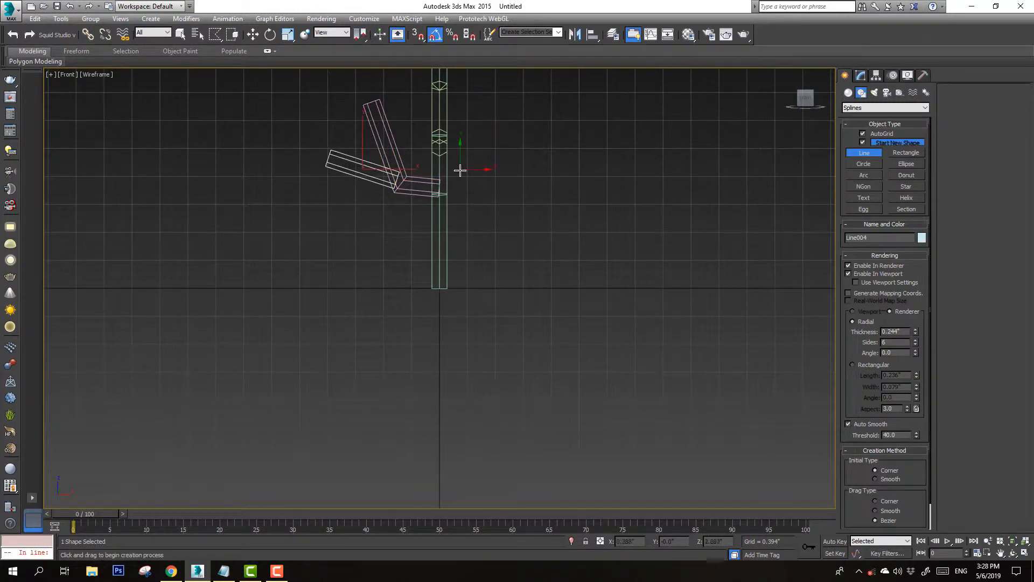
# Orbit the view to inspect the branches in shaded and wireframe display
pyautogui.hotkey('ctrl', 'r')
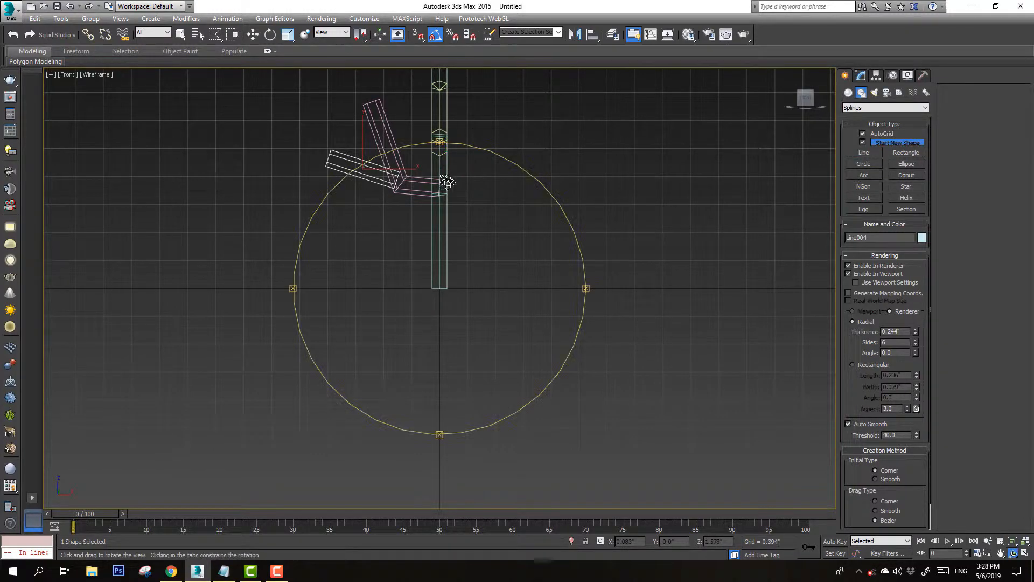
pyautogui.press('F3')
pyautogui.moveTo(506, 226); pyautogui.dragTo(425, 247)
pyautogui.rightClick(424, 247)
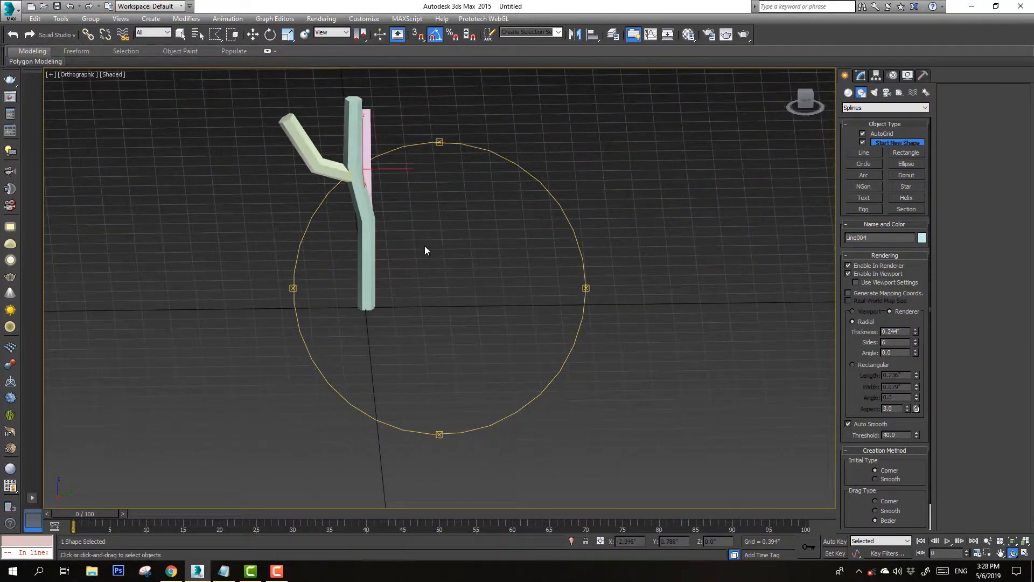
pyautogui.moveTo(804, 104); pyautogui.dragTo(509, 134)
pyautogui.click(871, 154)
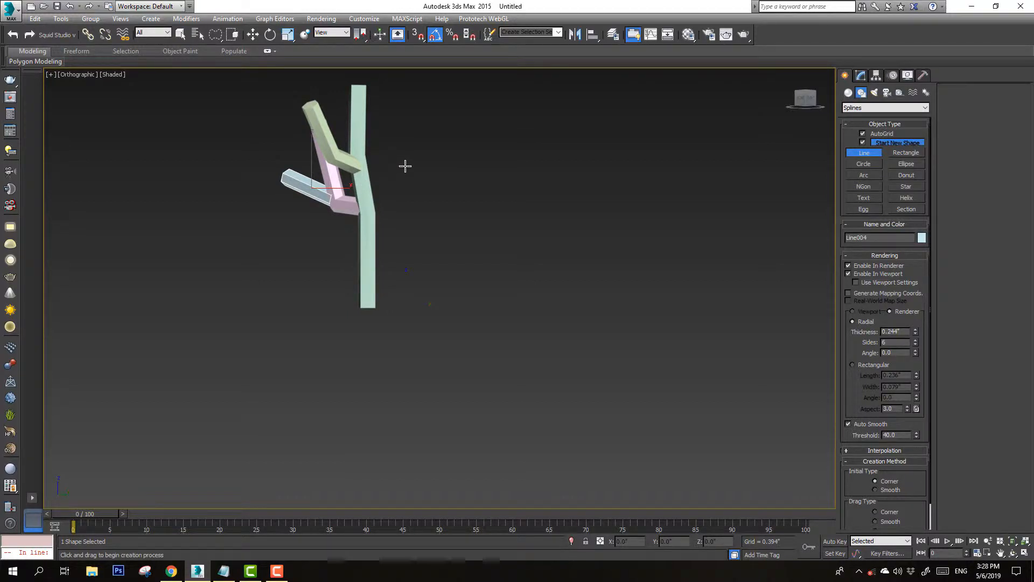
pyautogui.press('F3')
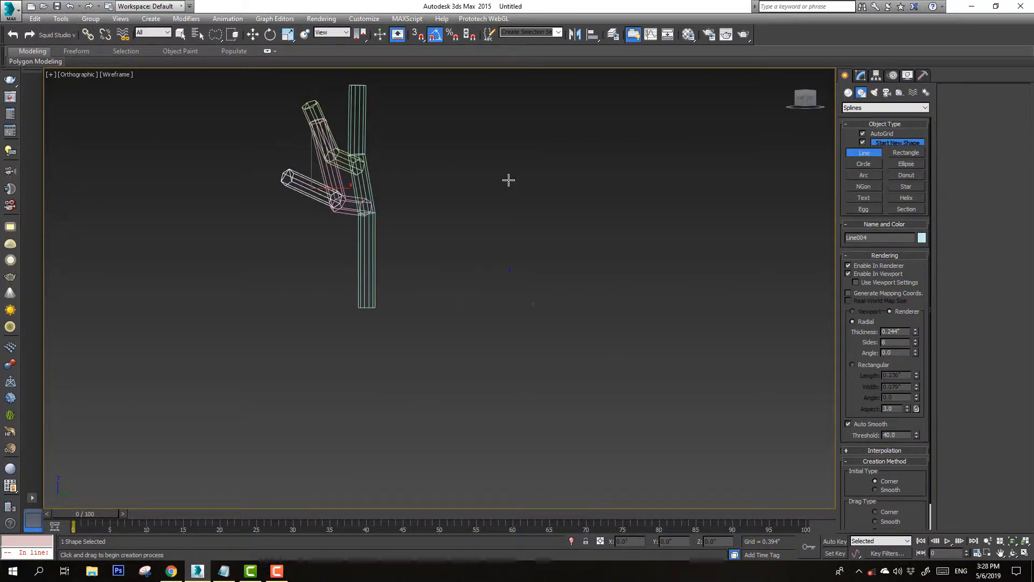
pyautogui.rightClick(367, 186)
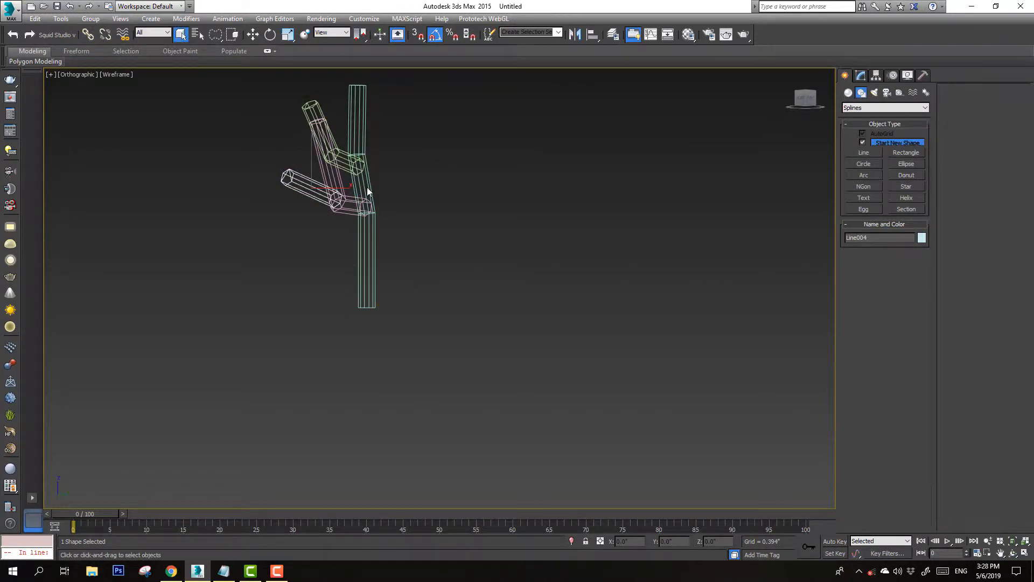
# Switch to the Perspective view and orbit around the tree to inspect the branch layout
pyautogui.click(863, 153)
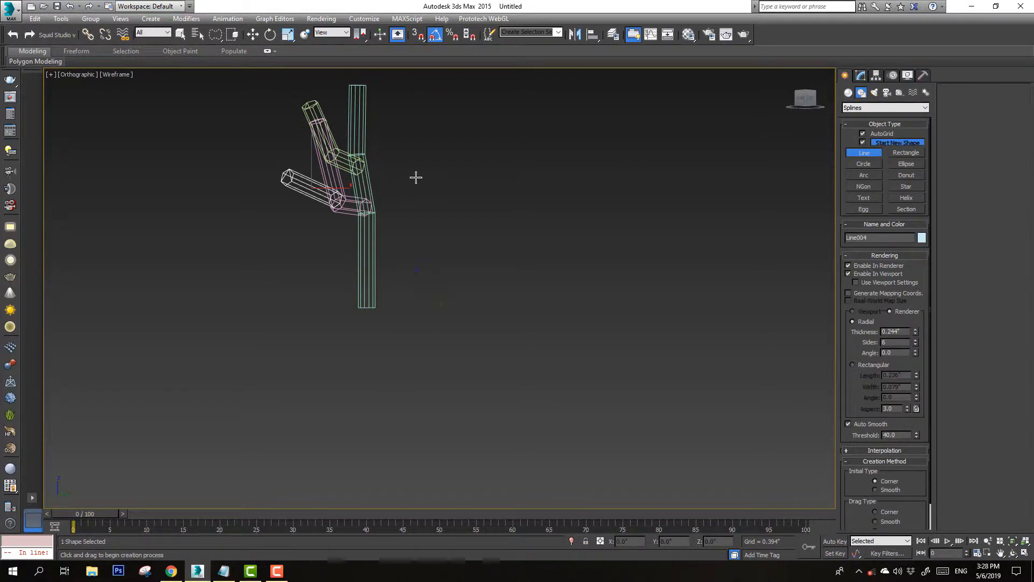
pyautogui.rightClick(422, 180)
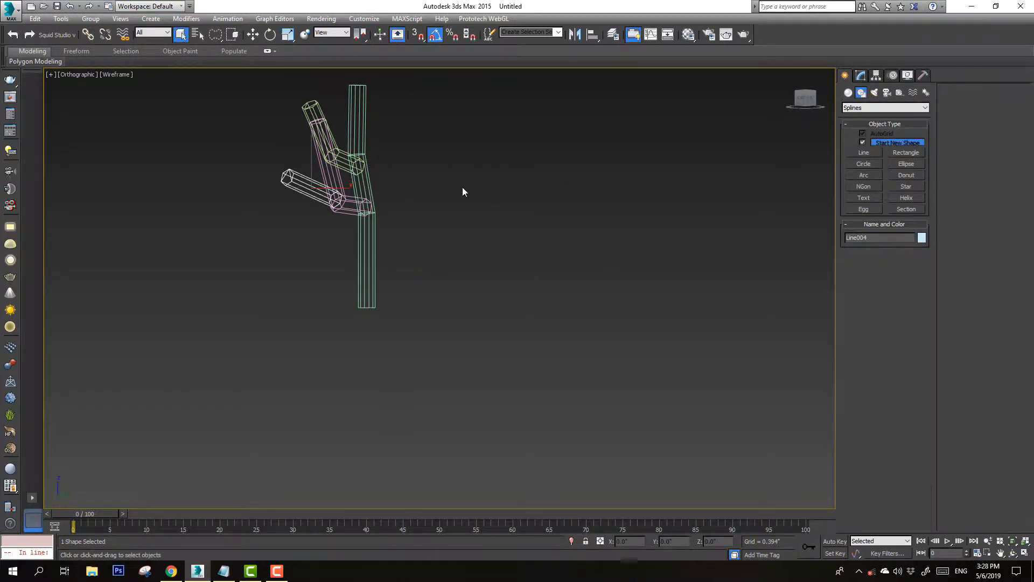
pyautogui.press('p')
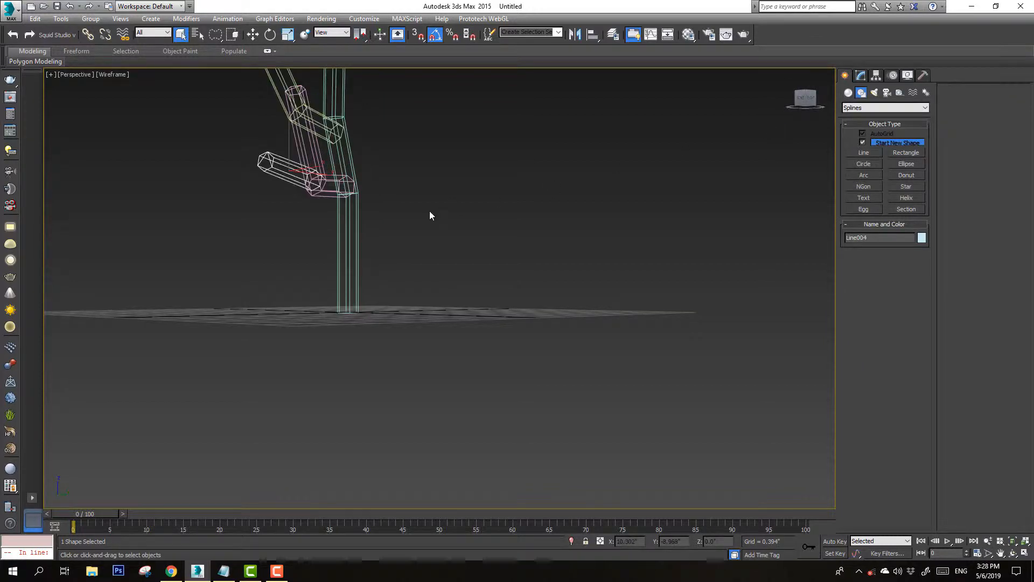
pyautogui.scroll(-3, 425, 206)
pyautogui.moveTo(422, 201); pyautogui.dragTo(398, 215, button='middle')
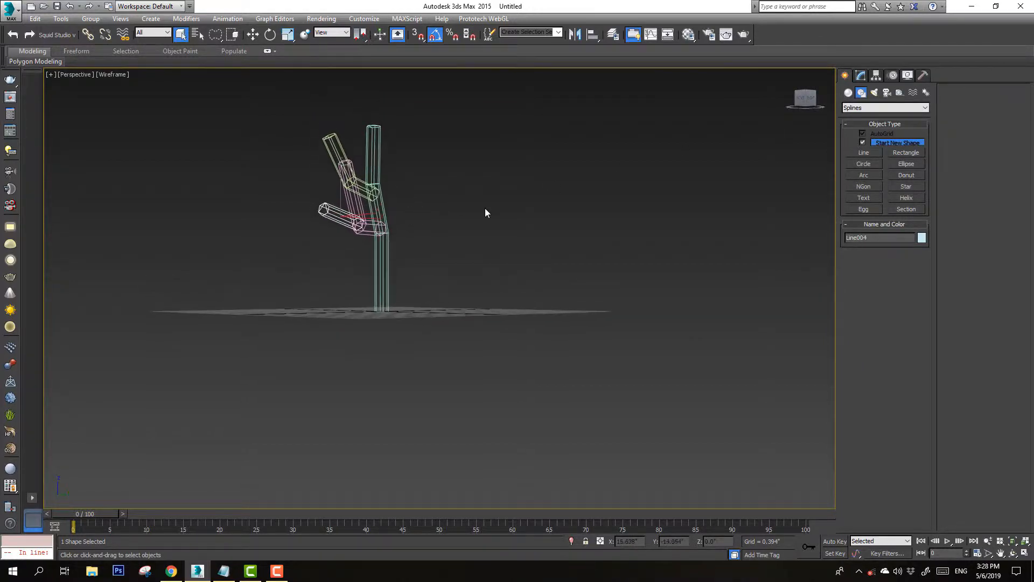
pyautogui.click(877, 154)
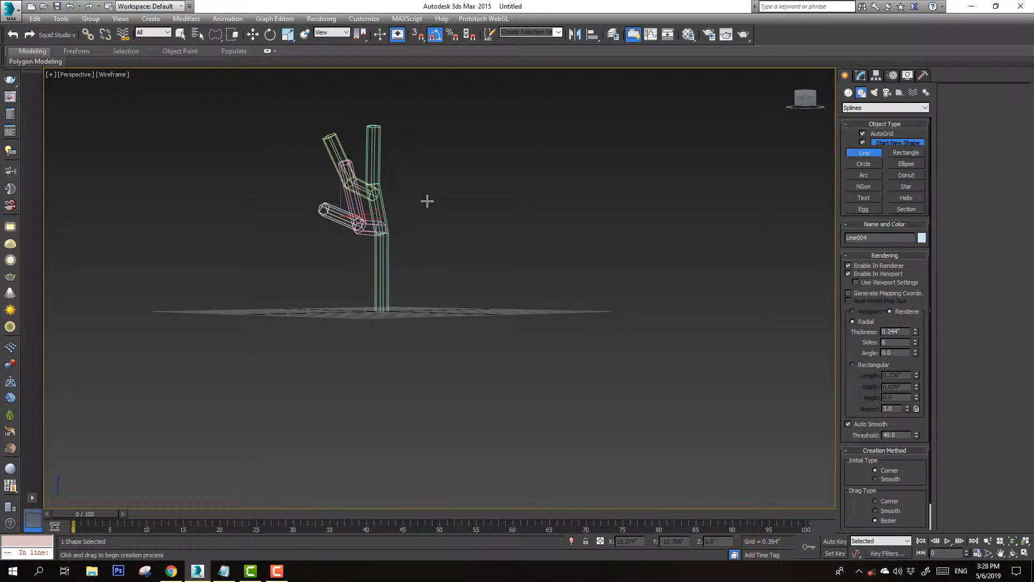
pyautogui.hotkey('ctrl', 'r')
pyautogui.moveTo(411, 219); pyautogui.dragTo(355, 232)
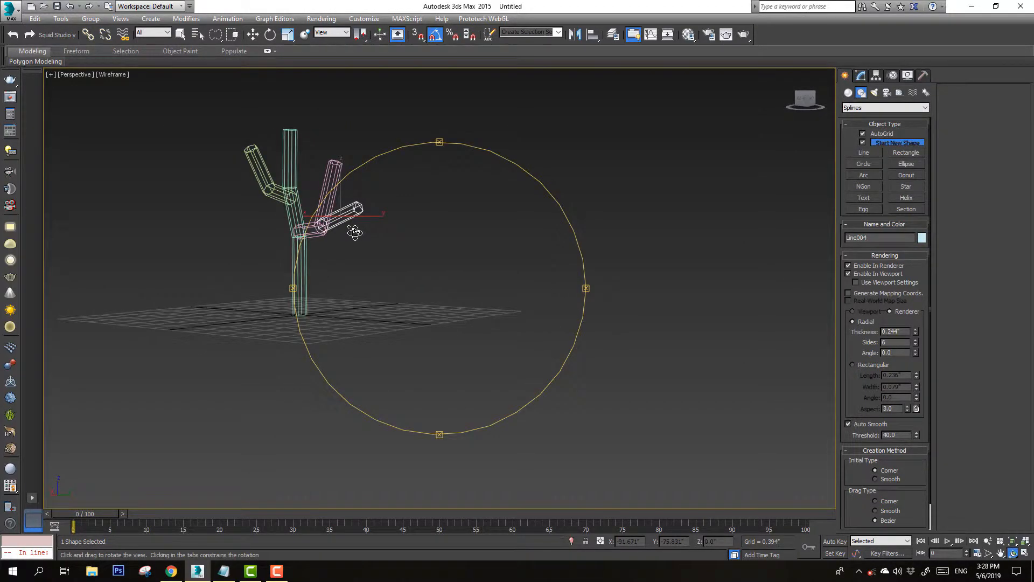
pyautogui.press('F1')
pyautogui.click(612, 355)
pyautogui.press('Escape')
pyautogui.moveTo(317, 240); pyautogui.dragTo(351, 256, button='middle')
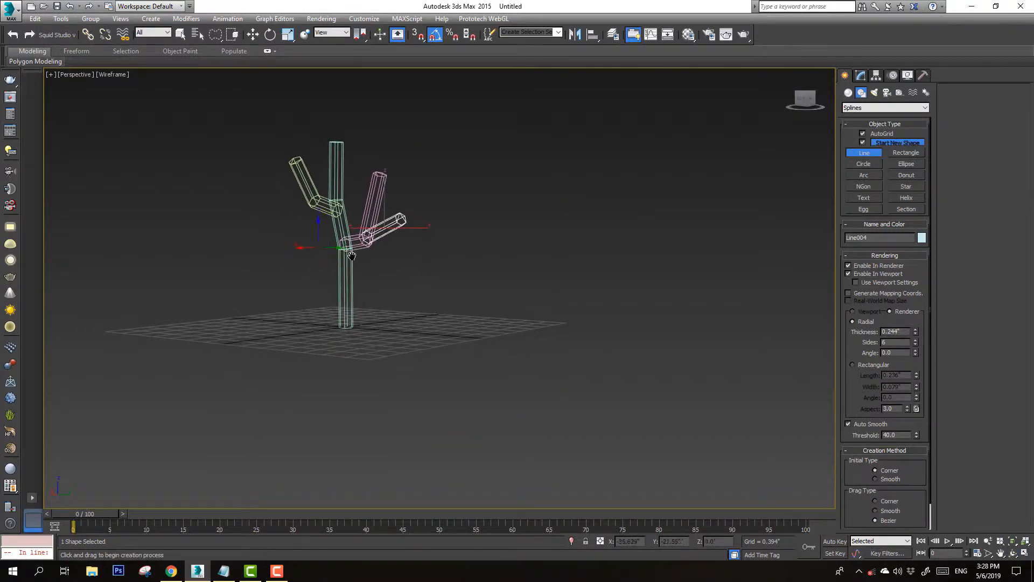
# Convert the selected third branch to an Editable Poly
pyautogui.press('F3')
pyautogui.hotkey('ctrl', 'r')
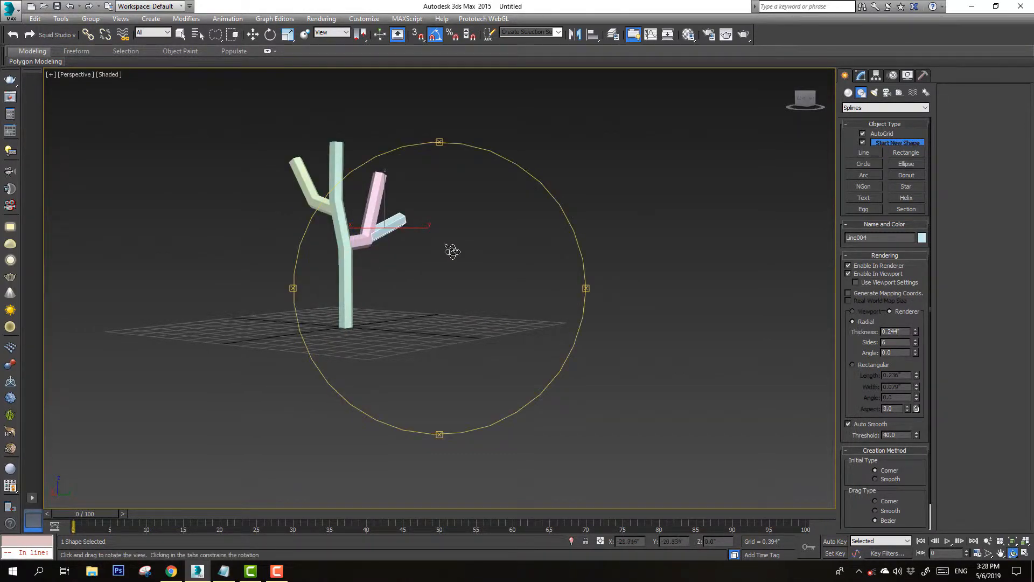
pyautogui.moveTo(453, 250); pyautogui.dragTo(453, 272)
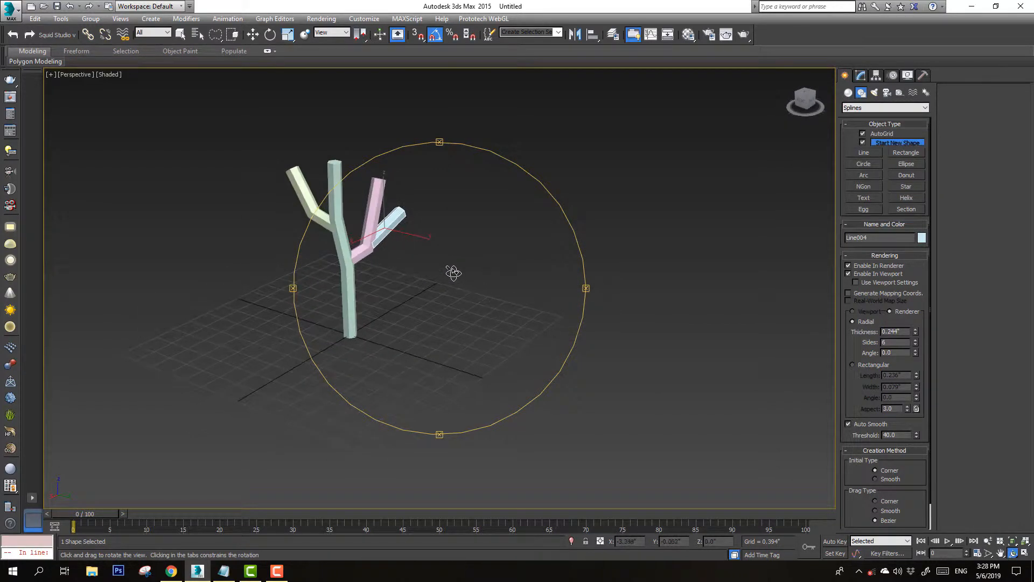
pyautogui.press('q')
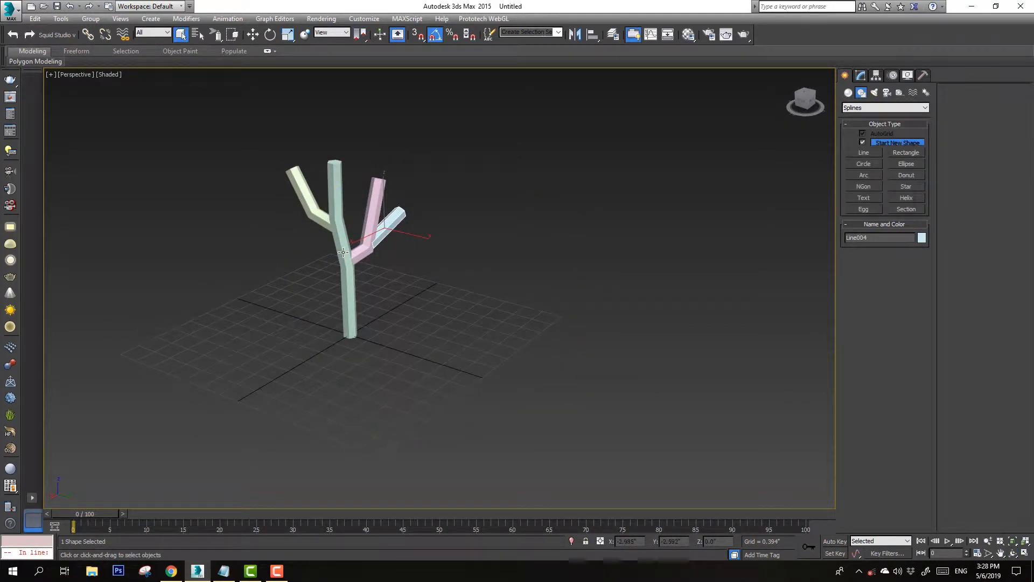
pyautogui.moveTo(326, 189); pyautogui.dragTo(344, 222, button='middle')
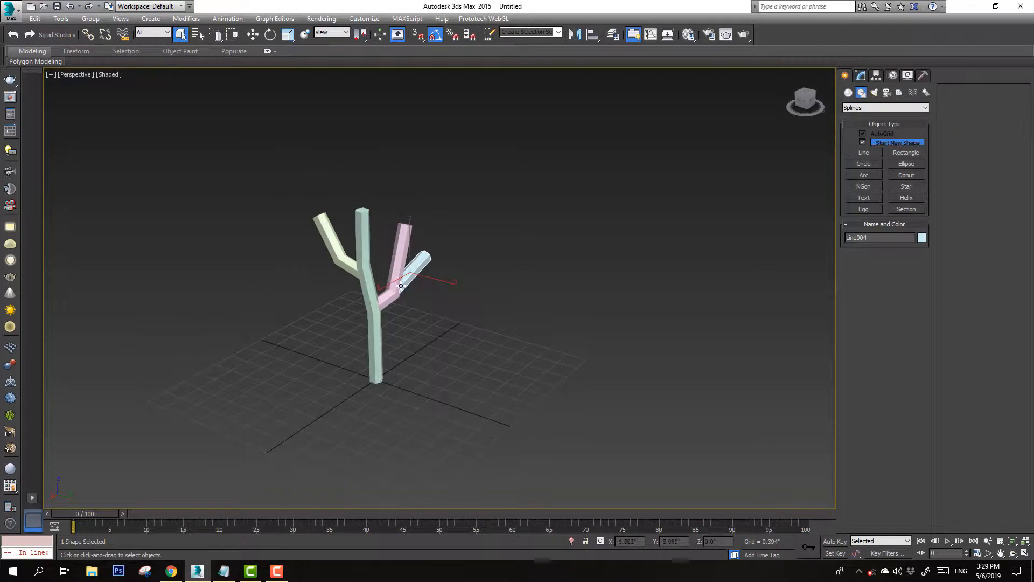
pyautogui.scroll(4, 391, 292)
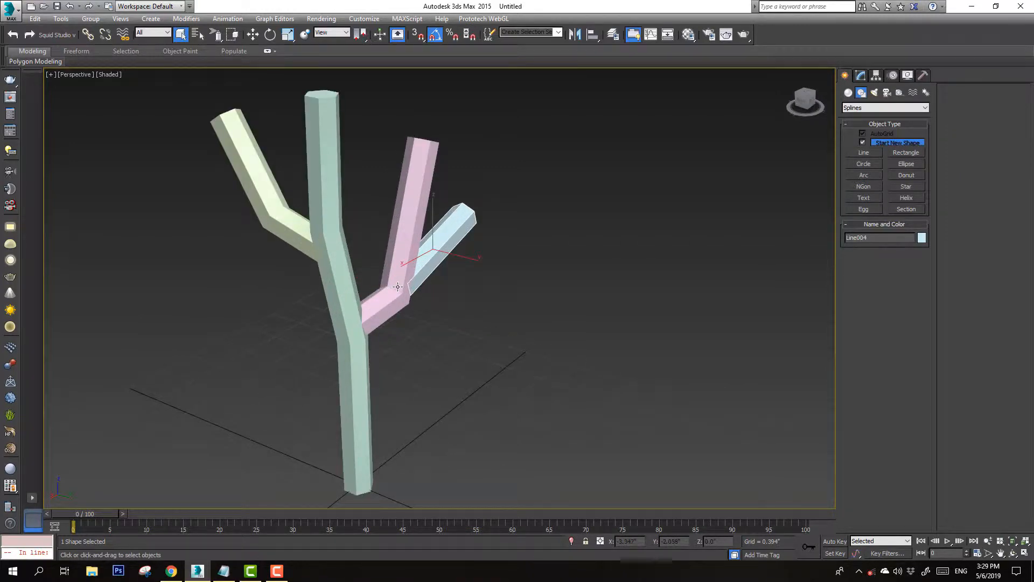
pyautogui.rightClick(398, 286)
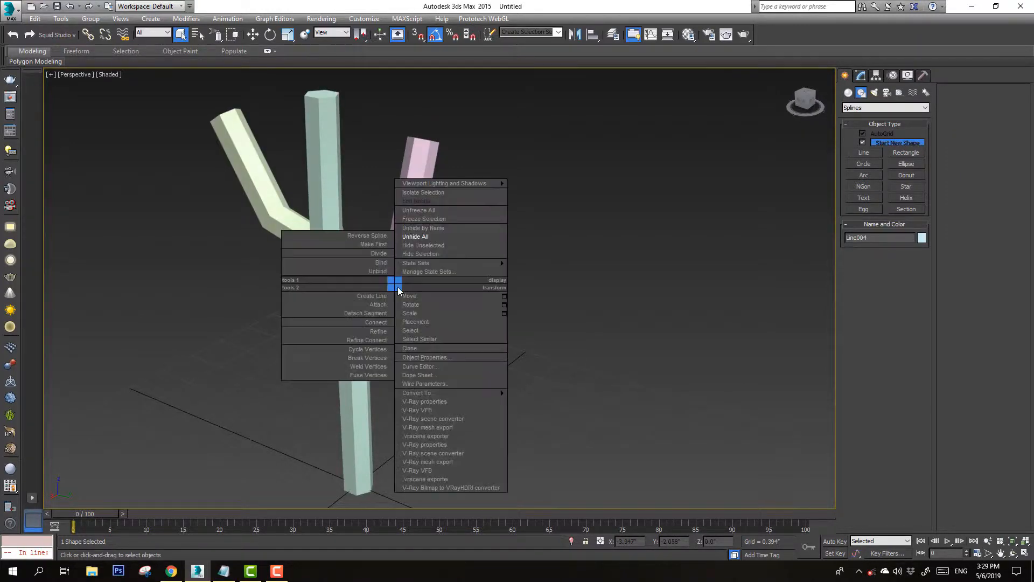
pyautogui.moveTo(506, 398)
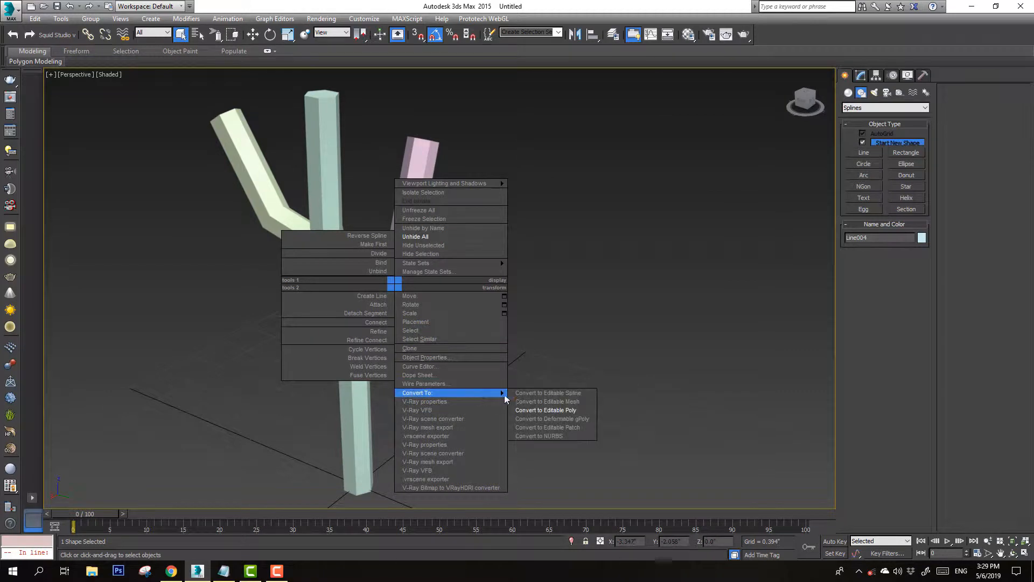
pyautogui.click(536, 410)
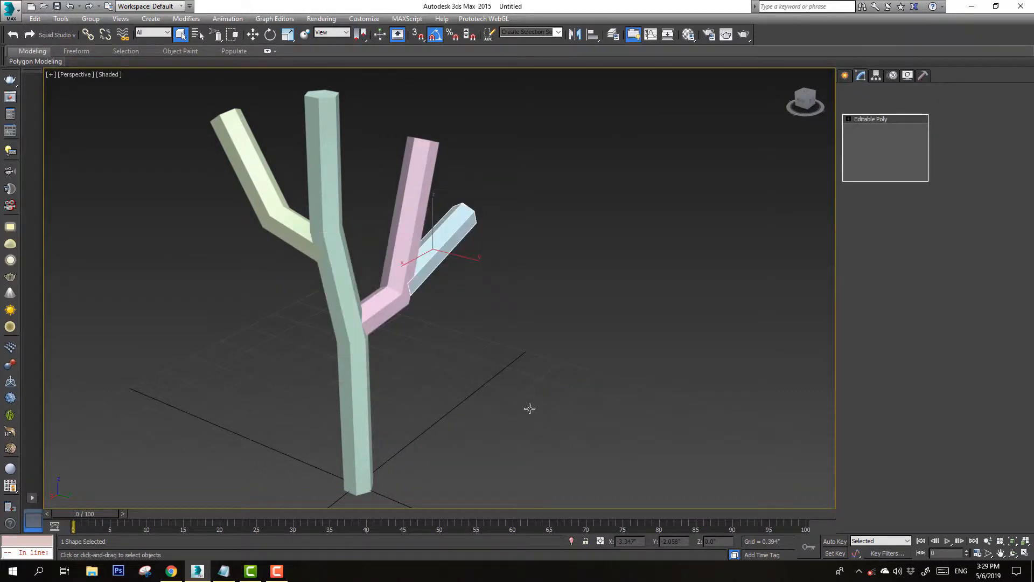
# Select the trunk and convert it to an Editable Poly as well
pyautogui.click(353, 306)
pyautogui.rightClick(353, 305)
pyautogui.moveTo(467, 414)
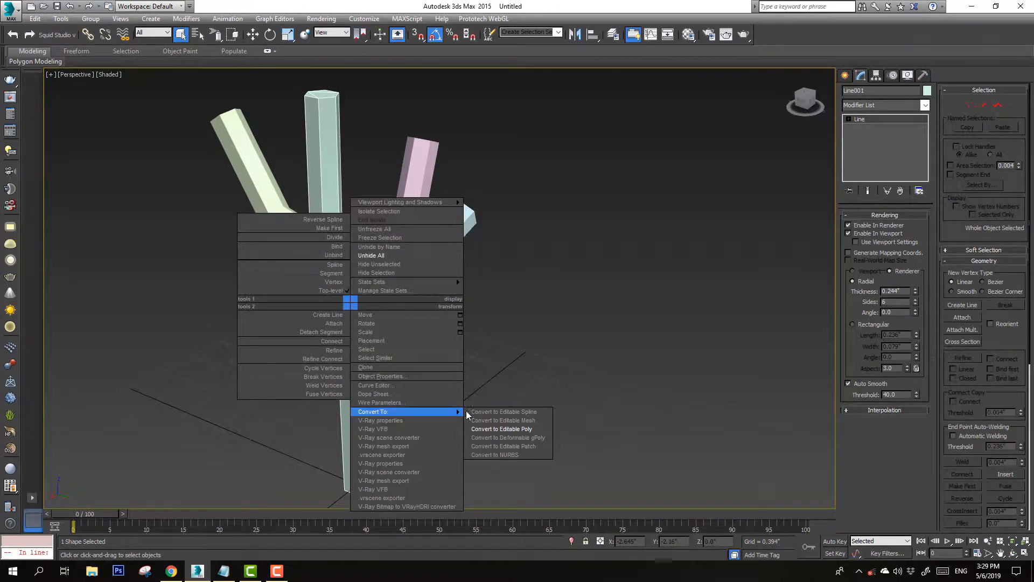
pyautogui.click(504, 429)
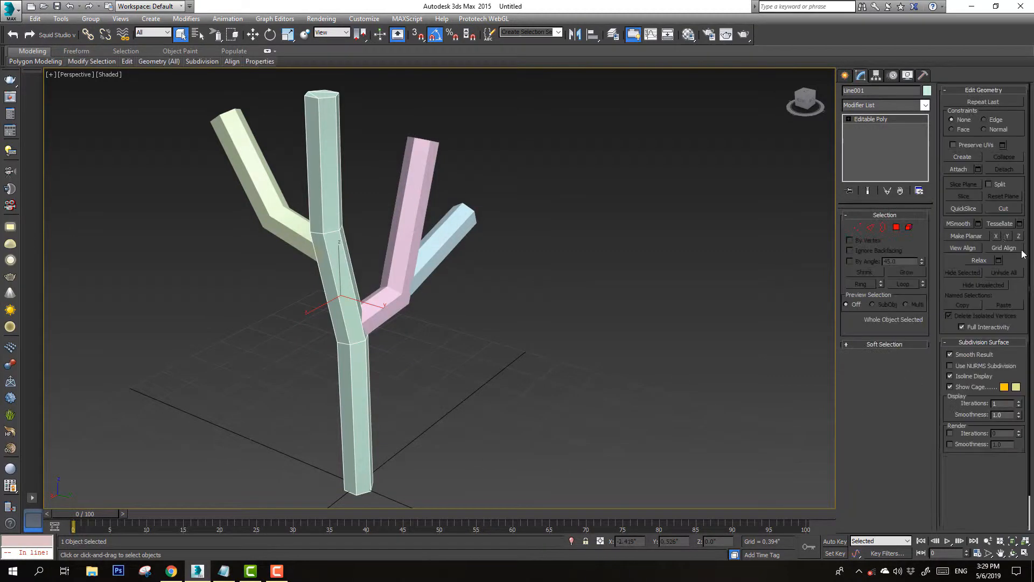
# Attach the pink, blue and left branches to the trunk object
pyautogui.click(959, 169)
pyautogui.click(418, 199)
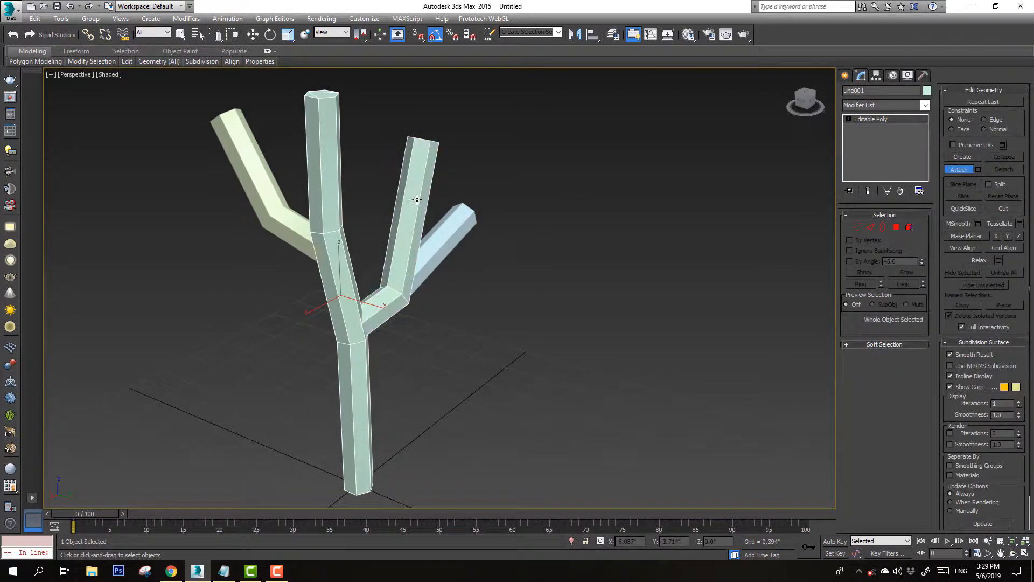
pyautogui.click(441, 226)
pyautogui.click(279, 224)
pyautogui.press('w')
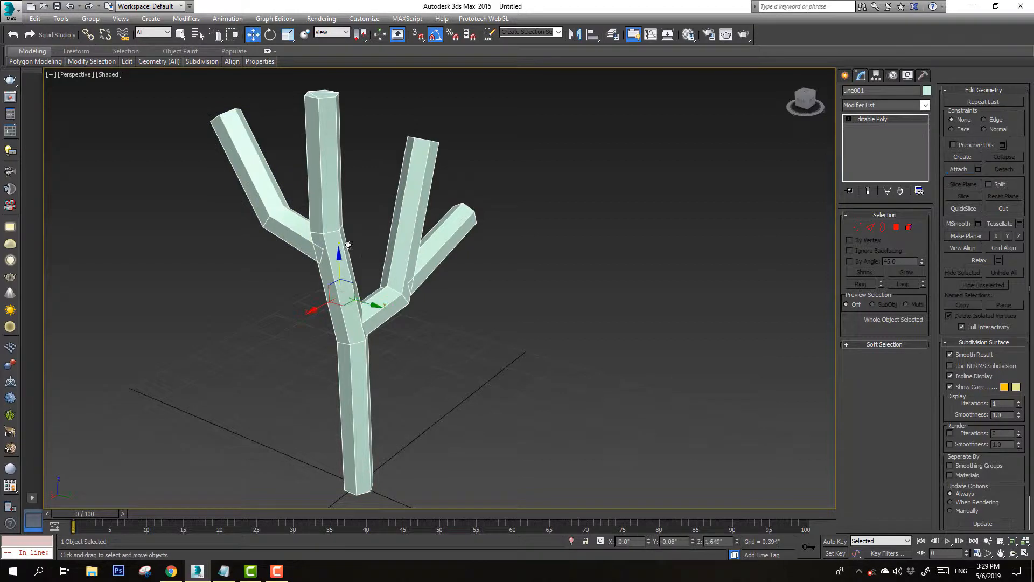
# Scale the end vertices of the left branch, middle branch and trunk down so each tip tapers to a point
pyautogui.click(871, 227)
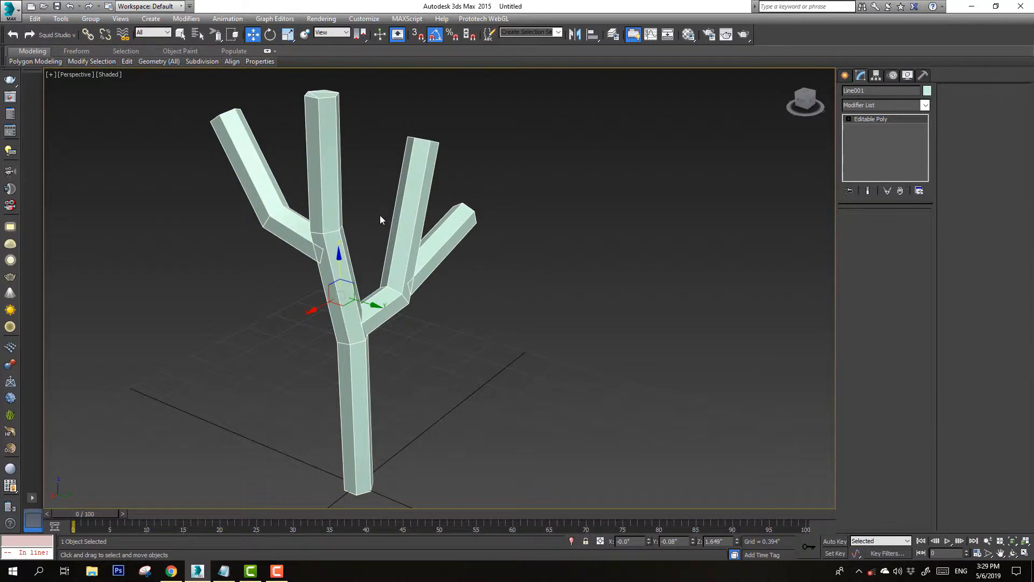
pyautogui.doubleClick(266, 220)
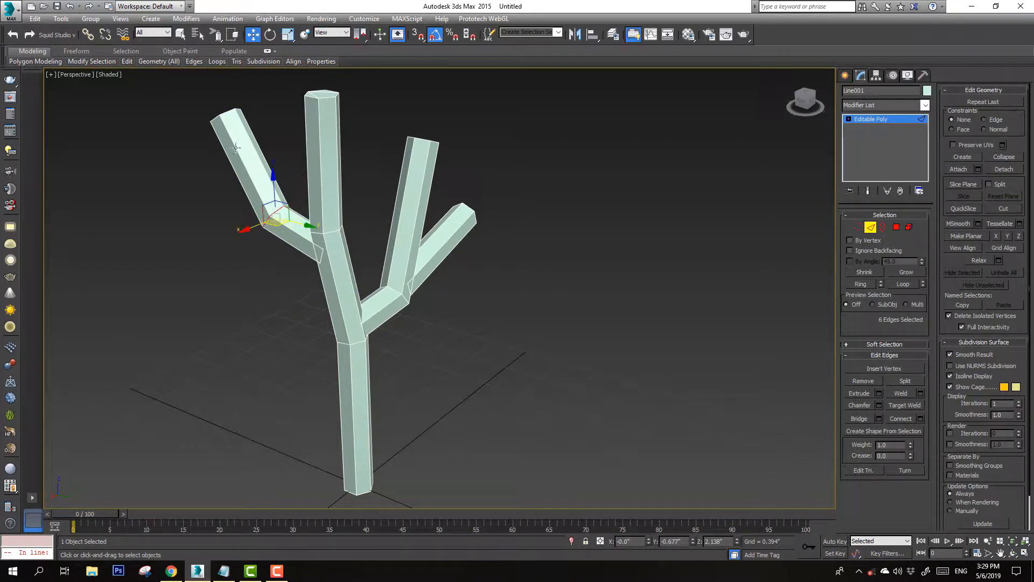
pyautogui.click(292, 35)
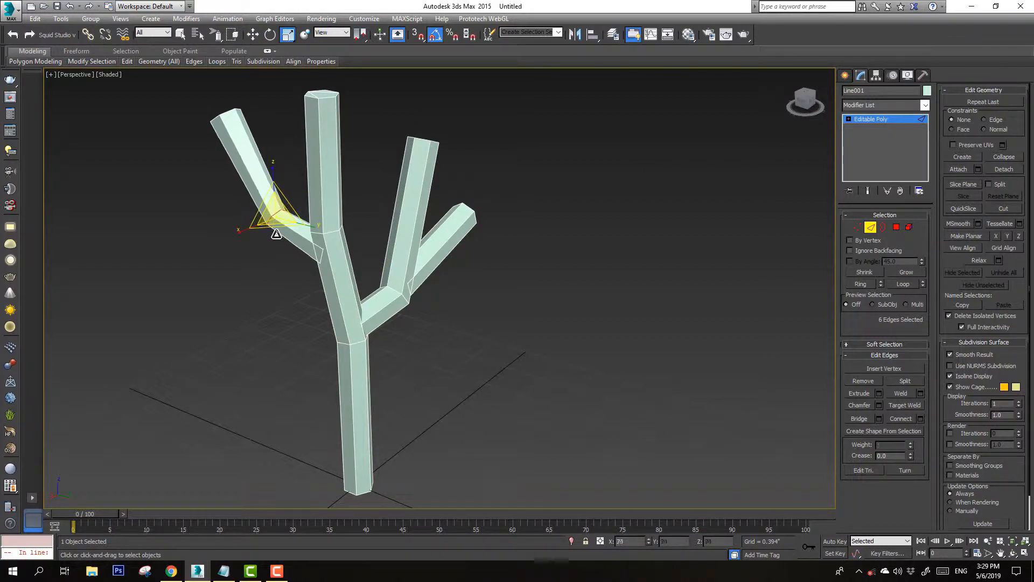
pyautogui.click(857, 228)
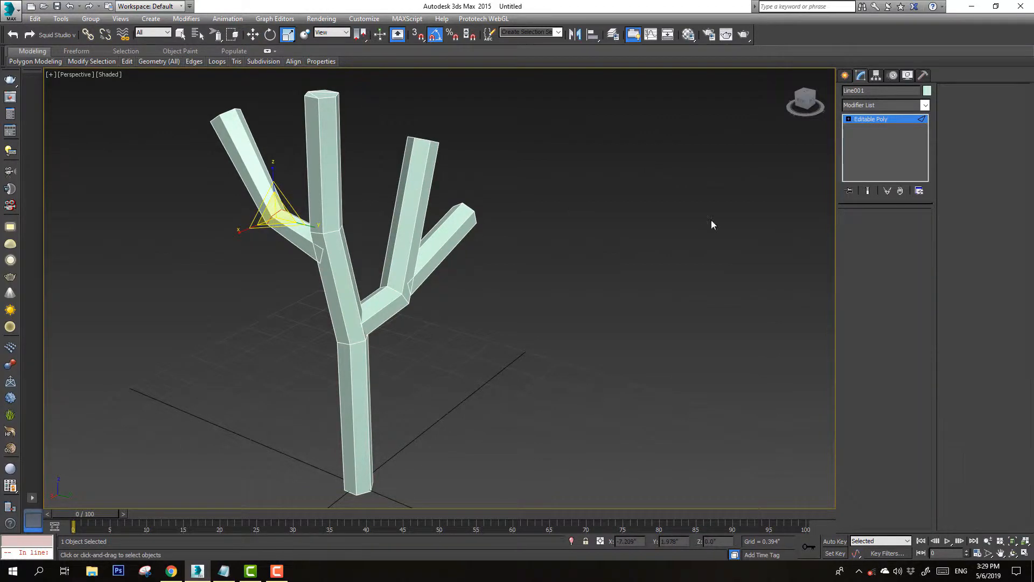
pyautogui.moveTo(260, 102); pyautogui.dragTo(190, 144)
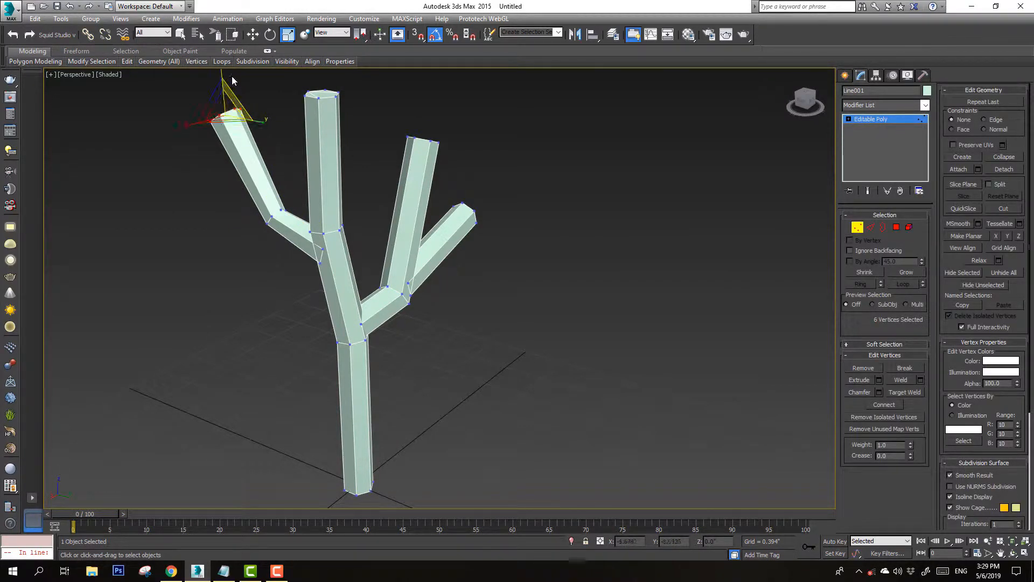
pyautogui.moveTo(216, 34); pyautogui.dragTo(216, 47)
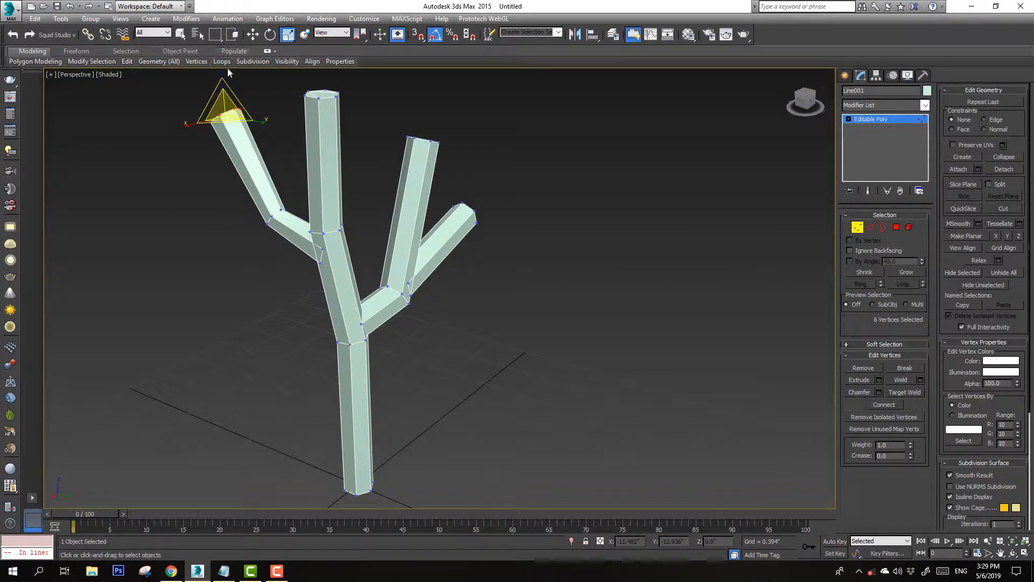
pyautogui.moveTo(221, 109); pyautogui.dragTo(259, 342)
pyautogui.moveTo(459, 123); pyautogui.dragTo(430, 425)
pyautogui.moveTo(348, 87); pyautogui.dragTo(367, 386)
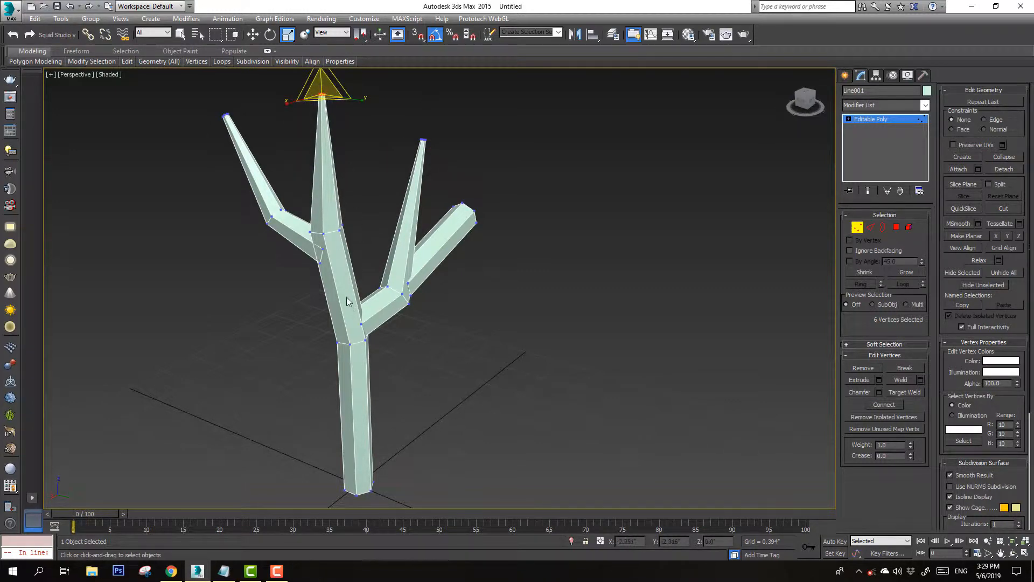
# Inspect the tapered tips in wireframe and shaded display
pyautogui.press('F3')
pyautogui.scroll(5, 350, 247)
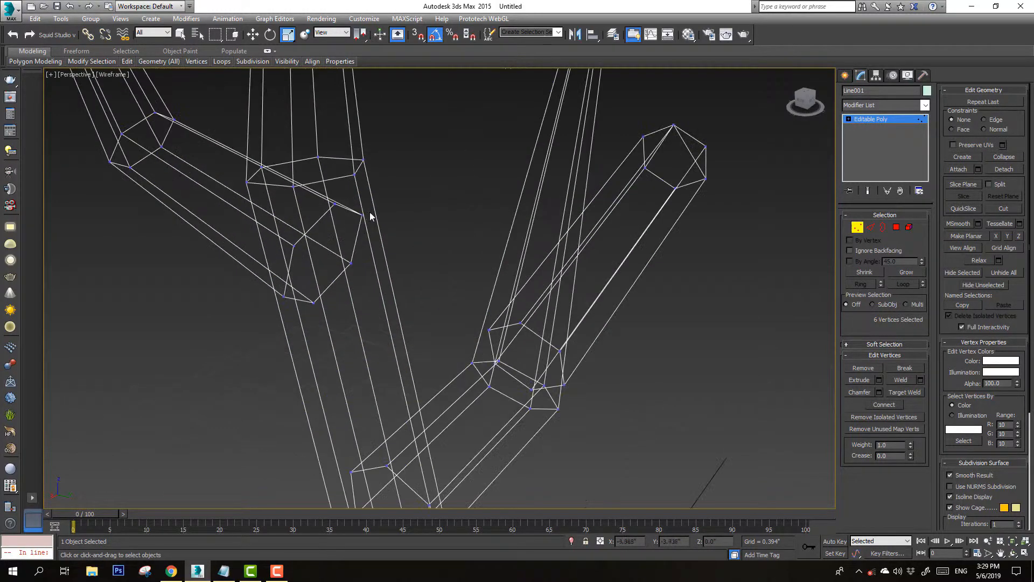
pyautogui.scroll(-6, 293, 263)
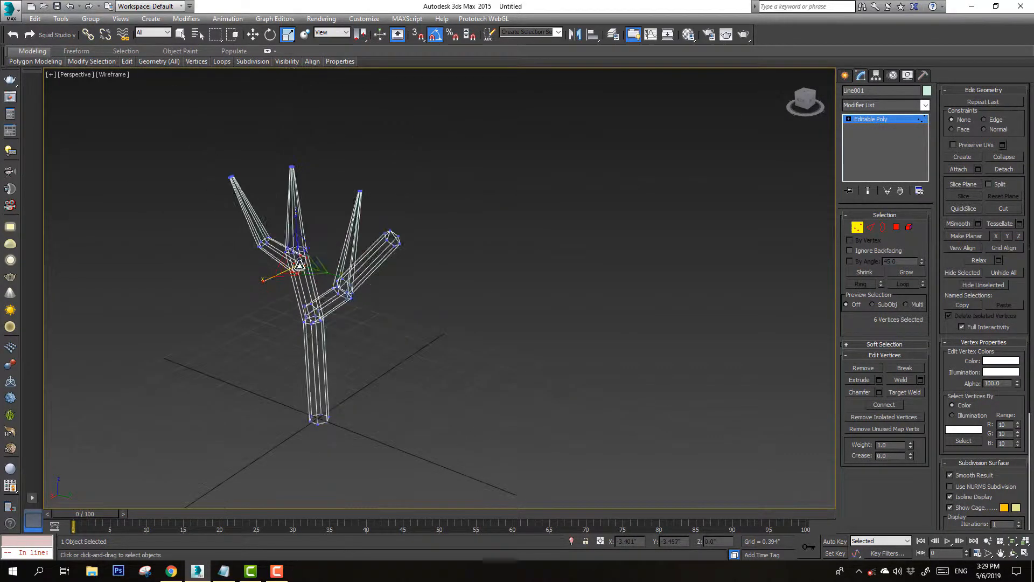
pyautogui.press('F3')
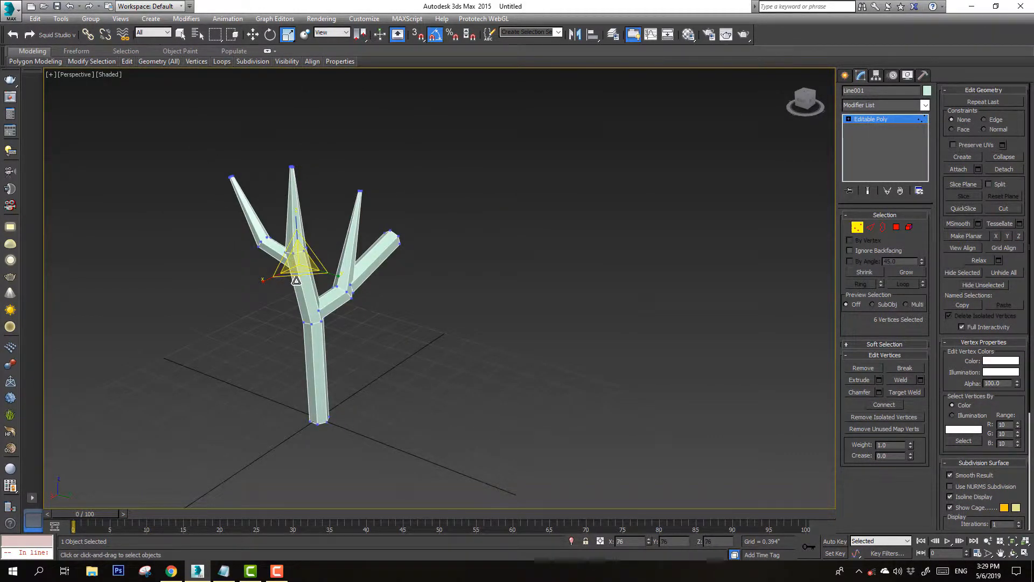
pyautogui.scroll(4, 294, 224)
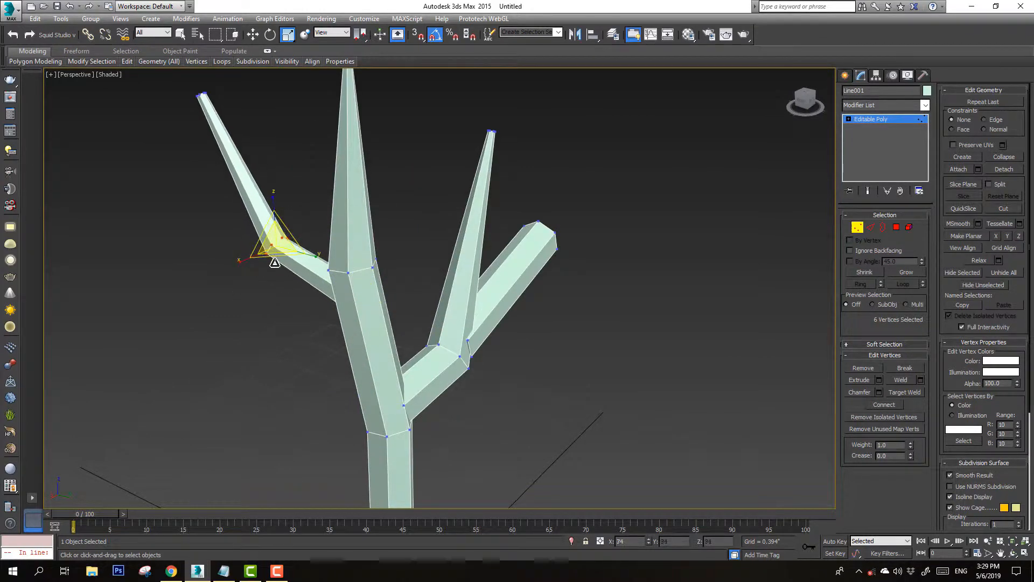
pyautogui.scroll(-2, 370, 266)
pyautogui.scroll(-2, 370, 267)
# Taper the short blue branch's tip to a point and move it back toward the tree
pyautogui.hotkey('ctrl', 'r')
pyautogui.moveTo(446, 291); pyautogui.dragTo(388, 276)
pyautogui.press('q')
pyautogui.moveTo(459, 334); pyautogui.dragTo(459, 331)
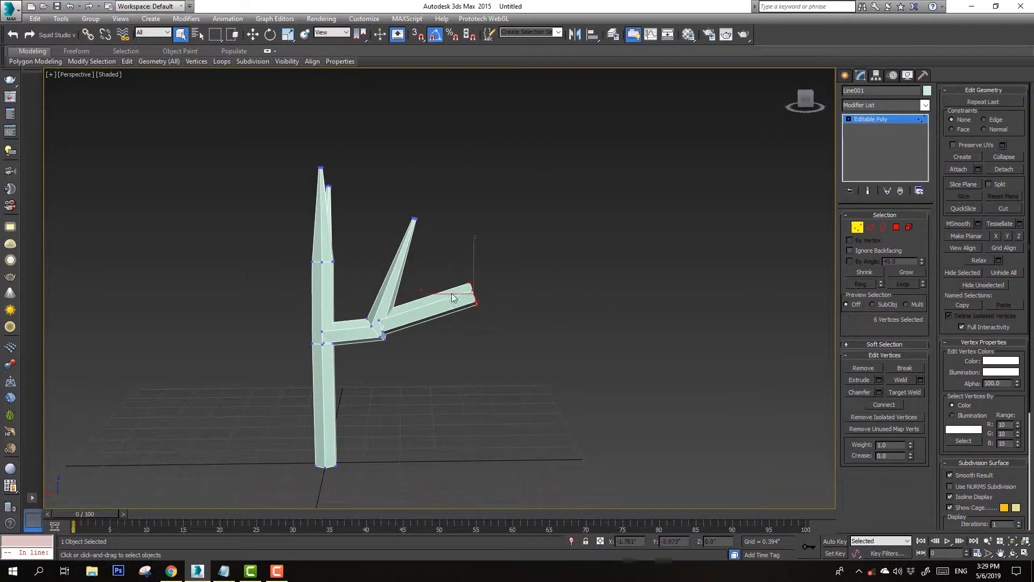
pyautogui.click(288, 34)
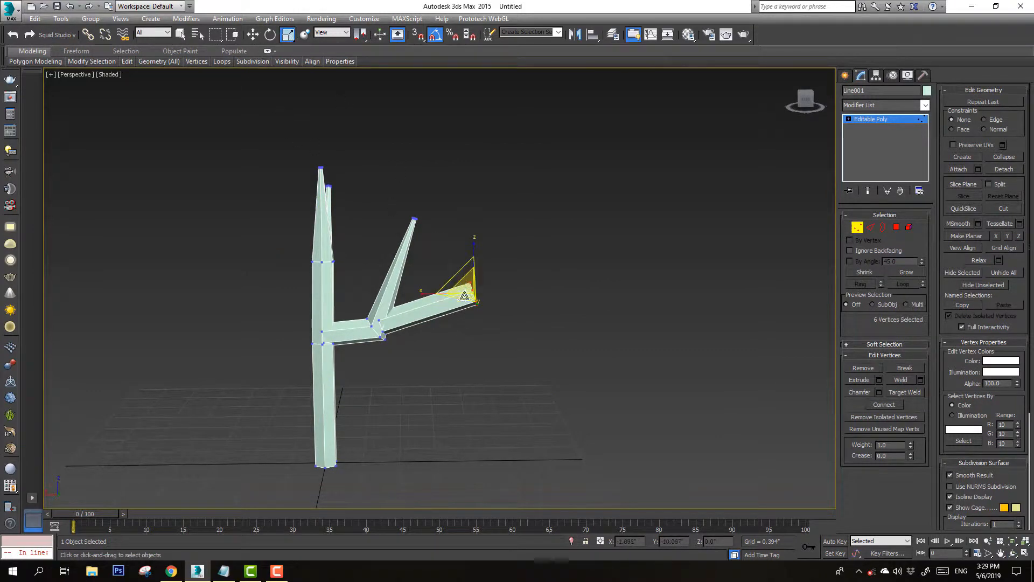
pyautogui.moveTo(464, 295); pyautogui.dragTo(469, 15)
pyautogui.press('w')
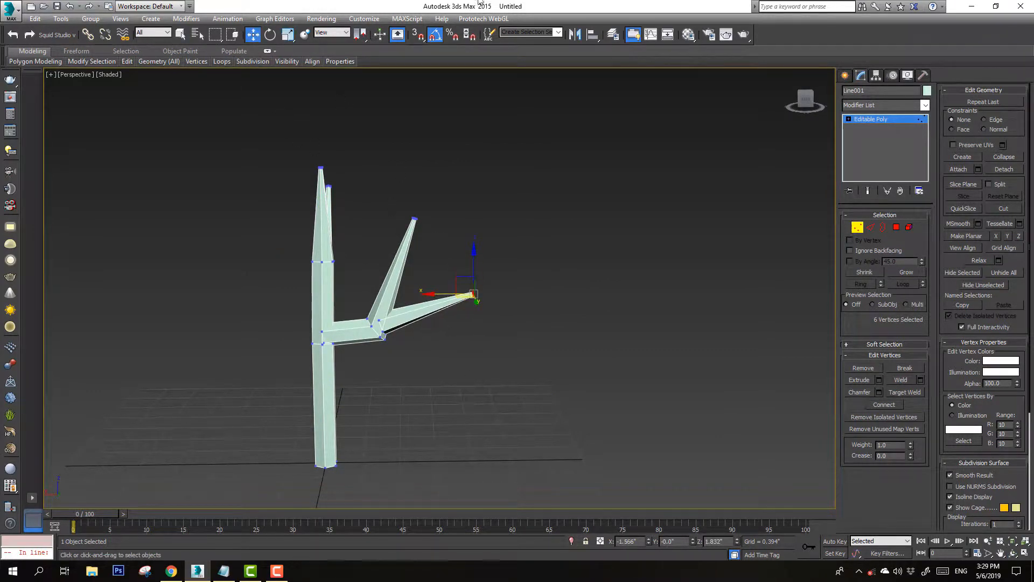
pyautogui.moveTo(463, 278); pyautogui.dragTo(426, 290)
# Scale down the ring of vertices at the base of the short blue branch
pyautogui.press('F3')
pyautogui.scroll(5, 394, 332)
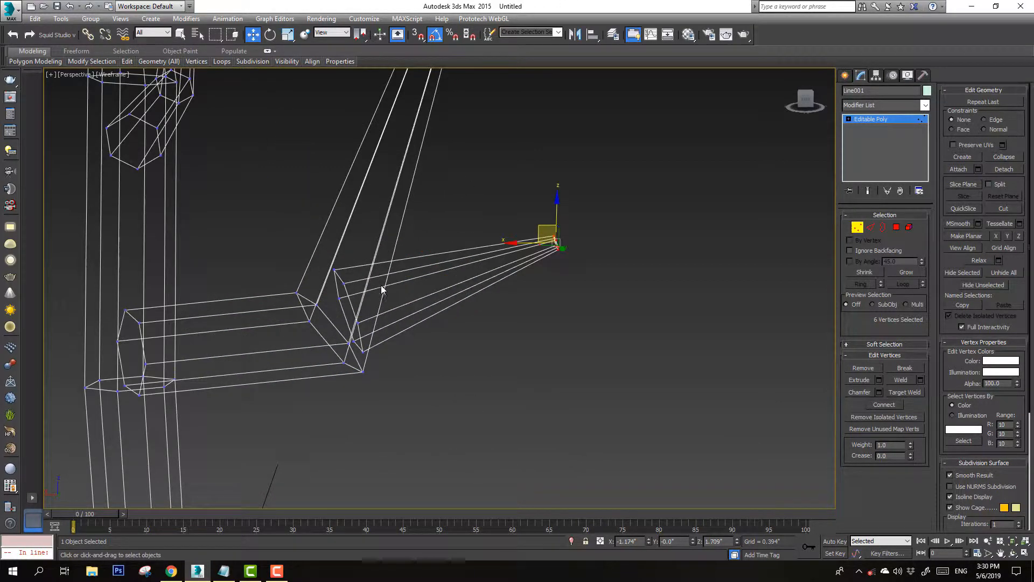
pyautogui.moveTo(369, 256); pyautogui.dragTo(353, 356)
pyautogui.scroll(-5, 353, 360)
pyautogui.press('F3')
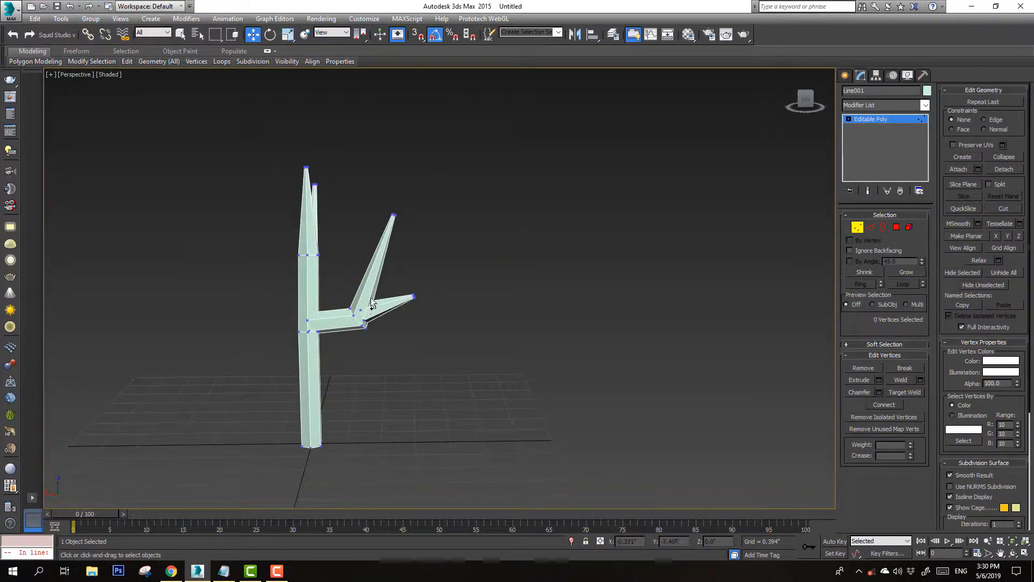
pyautogui.click(288, 35)
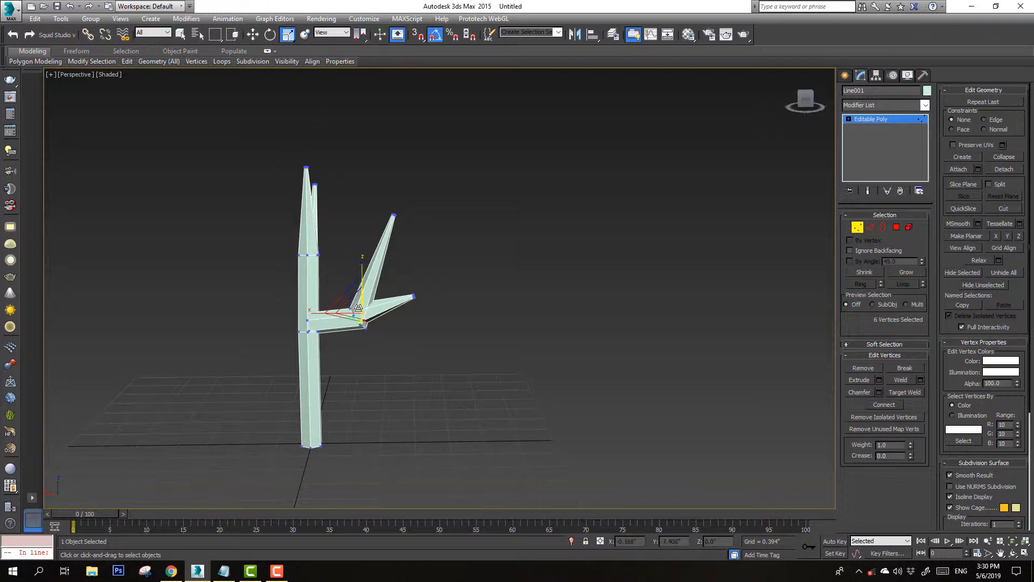
pyautogui.moveTo(357, 305); pyautogui.dragTo(358, 315)
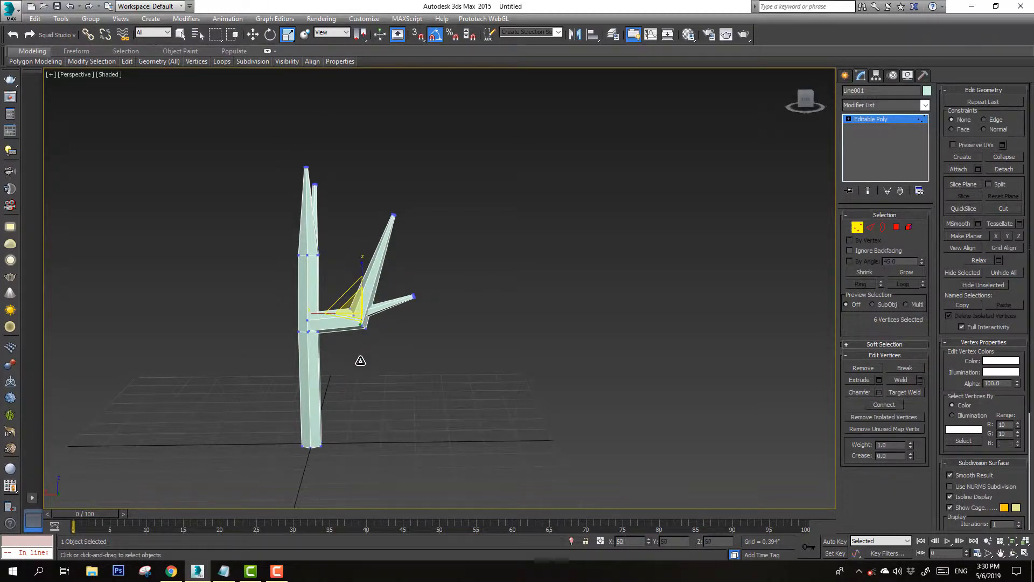
pyautogui.scroll(6, 345, 326)
pyautogui.press('F3')
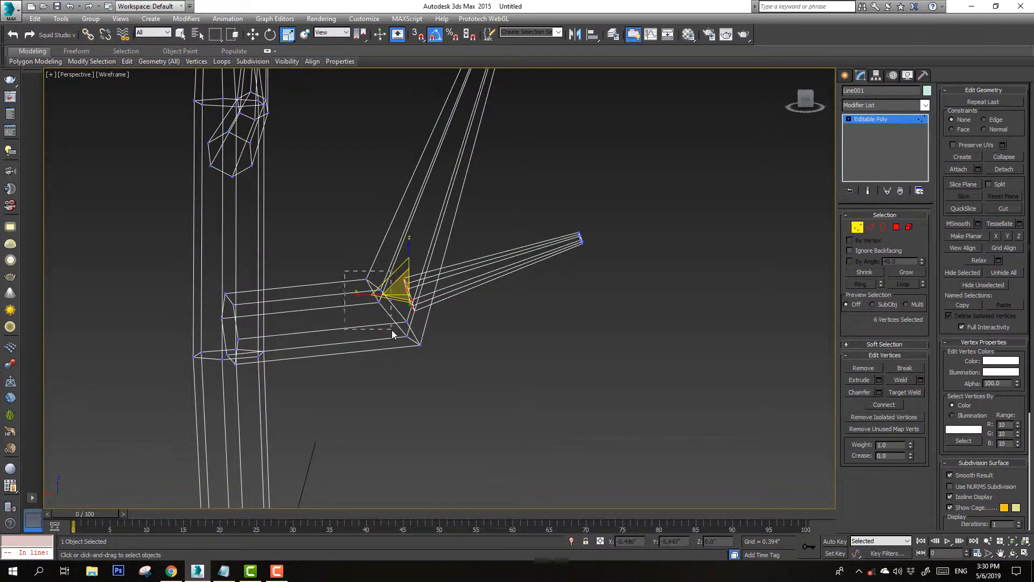
pyautogui.moveTo(392, 330); pyautogui.dragTo(395, 370)
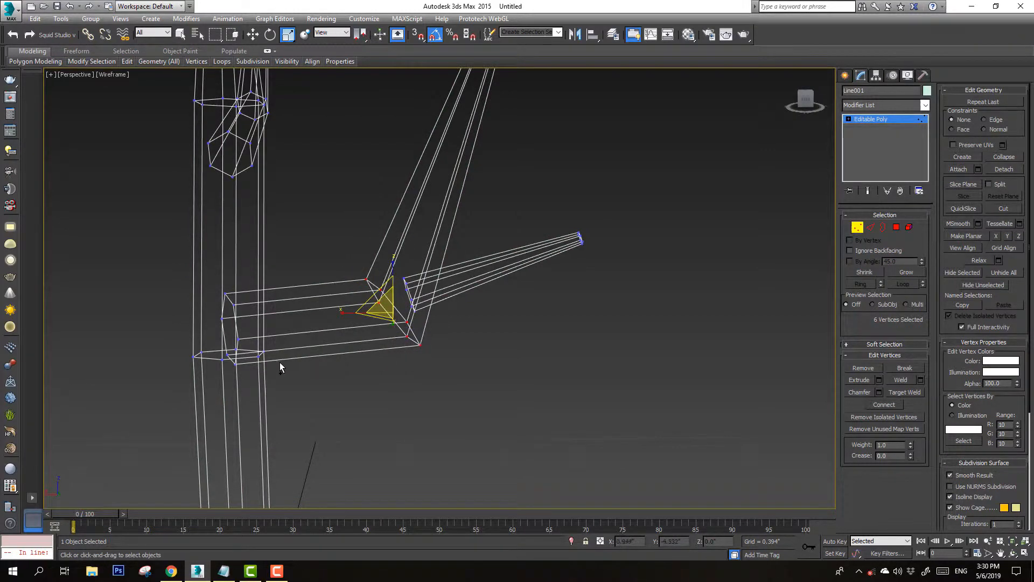
# Select the vertex rings where the horizontal branch joins the trunk and scale them down to thin the joint
pyautogui.scroll(2, 226, 334)
pyautogui.keyDown('ctrl'); pyautogui.moveTo(204, 261); pyautogui.dragTo(319, 264); pyautogui.keyUp('ctrl')
pyautogui.hotkey('ctrl', 'r')
pyautogui.rightClick(319, 265)
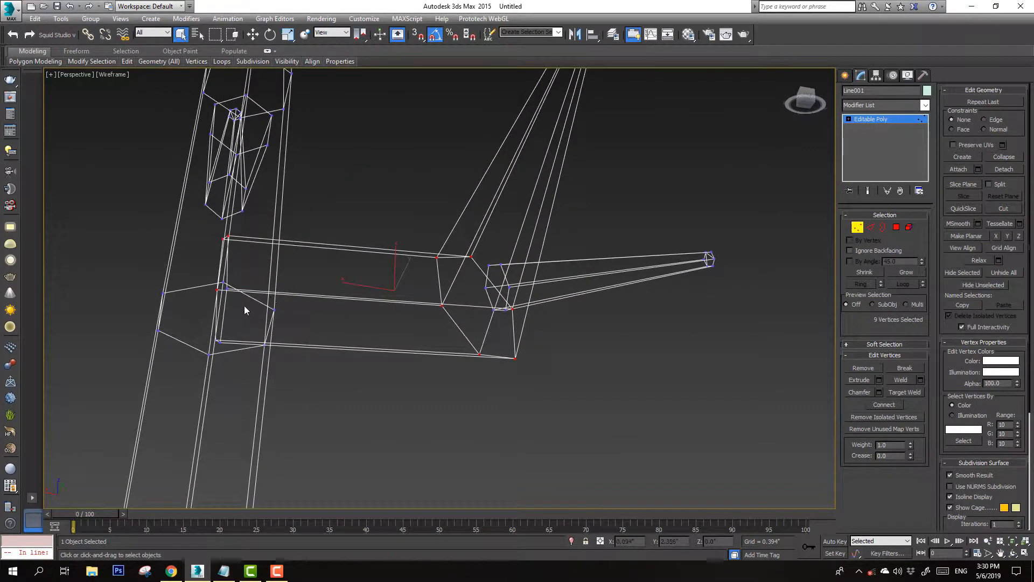
pyautogui.scroll(4, 235, 296)
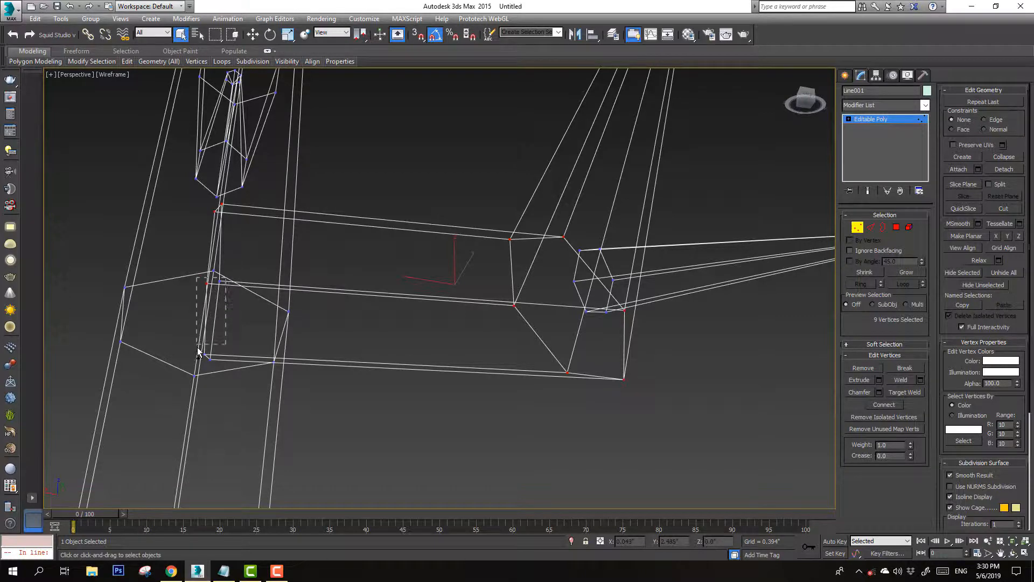
pyautogui.moveTo(197, 349); pyautogui.dragTo(198, 363)
pyautogui.press('F3')
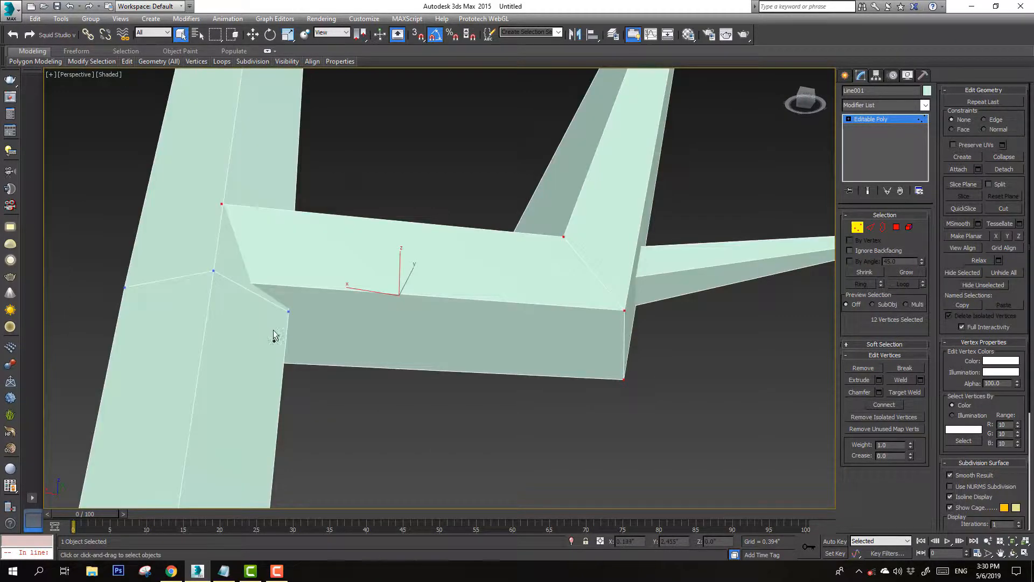
pyautogui.hotkey('ctrl', 'r')
pyautogui.moveTo(369, 296); pyautogui.dragTo(389, 336)
pyautogui.scroll(-3, 389, 336)
pyautogui.rightClick(396, 301)
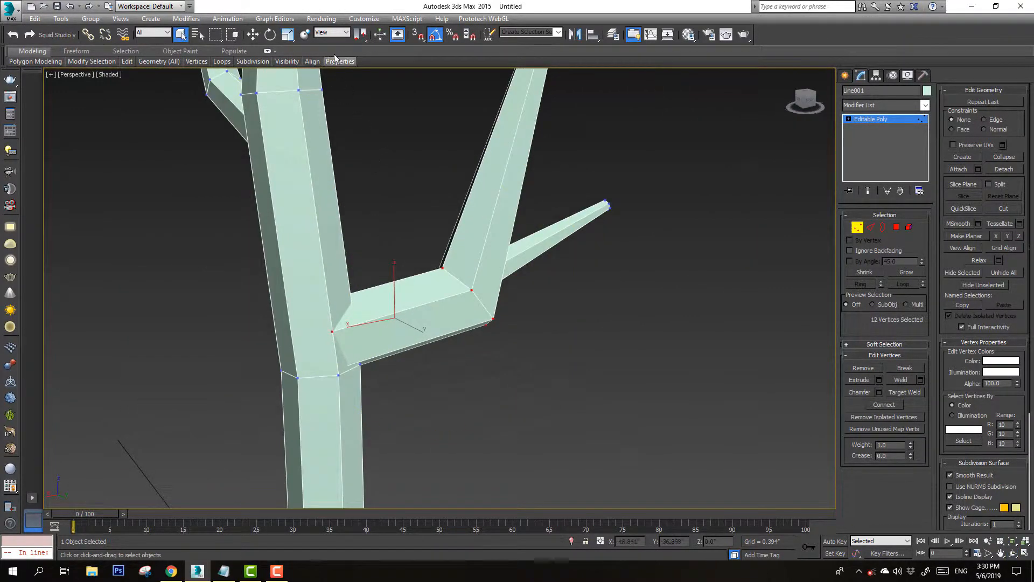
pyautogui.moveTo(388, 313); pyautogui.dragTo(437, 305)
pyautogui.press('F3')
pyautogui.keyDown('alt'); pyautogui.moveTo(513, 370); pyautogui.dragTo(541, 357); pyautogui.keyUp('alt')
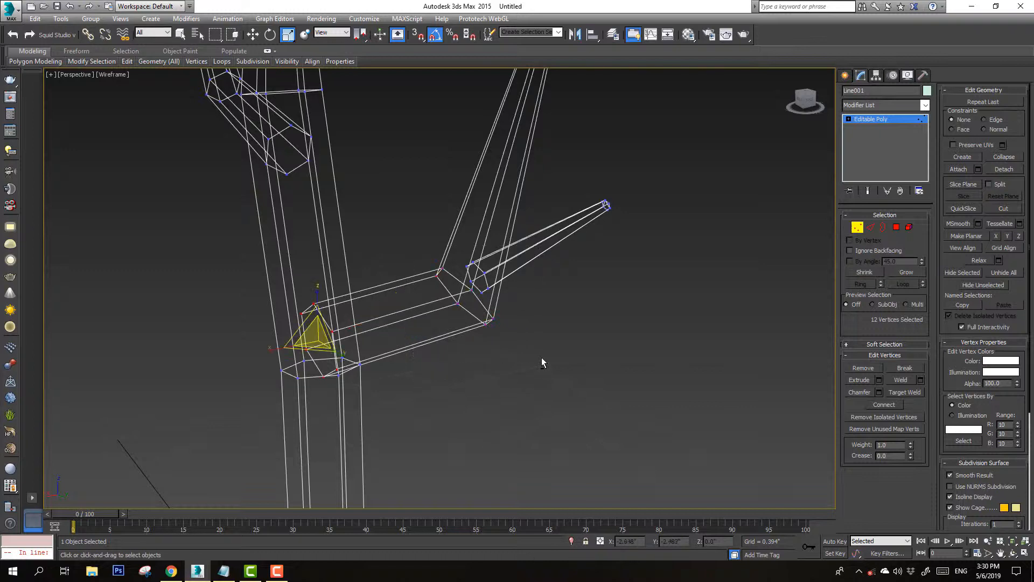
pyautogui.moveTo(319, 335); pyautogui.dragTo(322, 368)
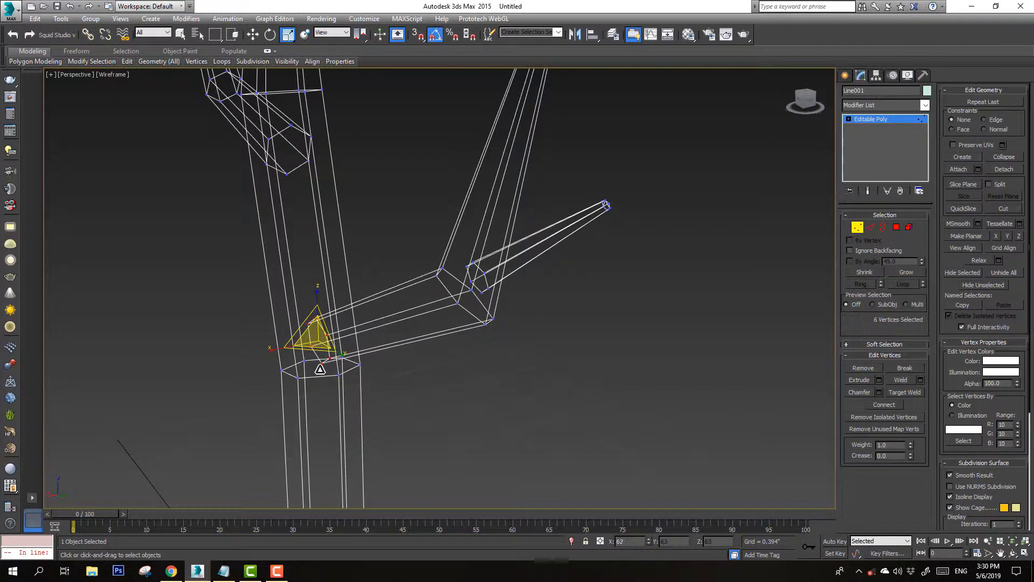
pyautogui.press('F3')
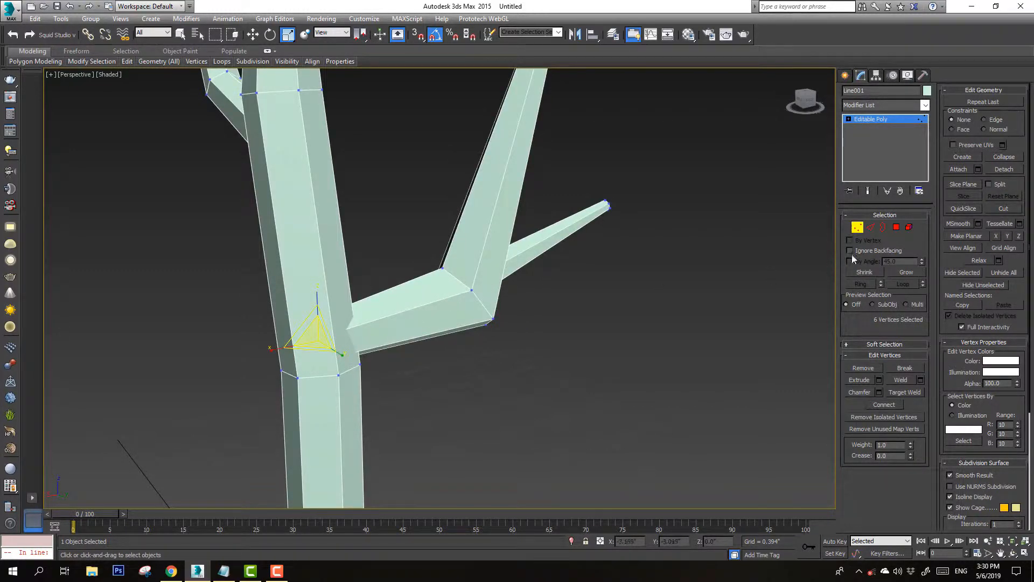
# Select the edge loop at the bend of the horizontal branch and scale it
pyautogui.click(871, 229)
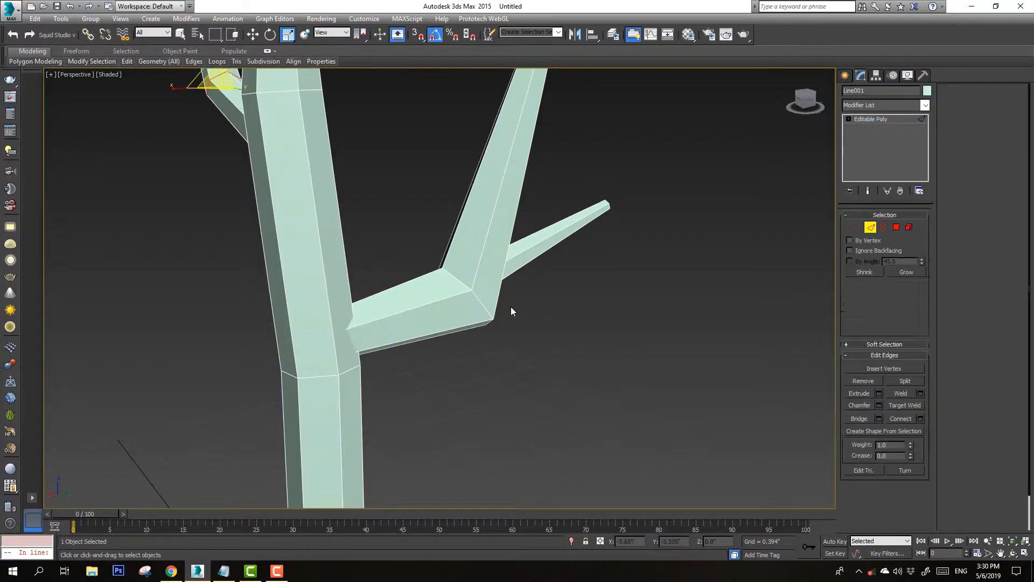
pyautogui.doubleClick(484, 305)
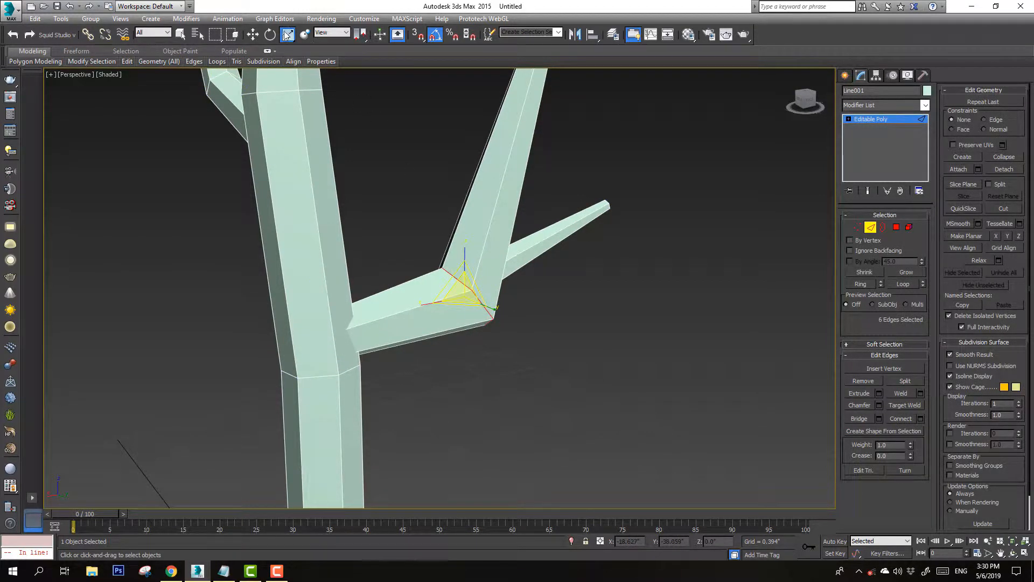
pyautogui.moveTo(463, 289); pyautogui.dragTo(474, 333)
pyautogui.scroll(-8, 474, 333)
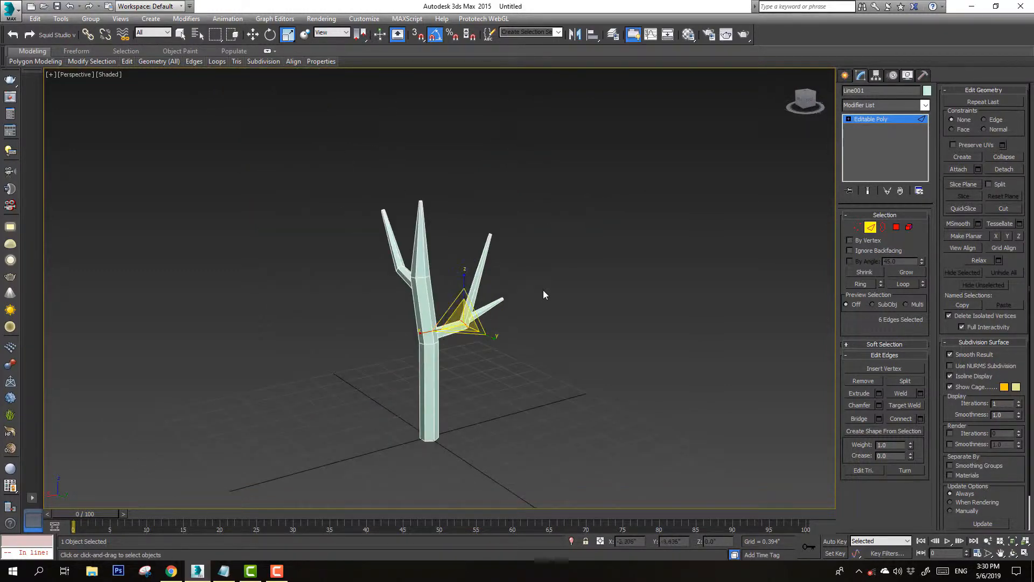
# Select the short branch as an element and nudge it slightly into place on the tree
pyautogui.press('F3')
pyautogui.click(809, 104)
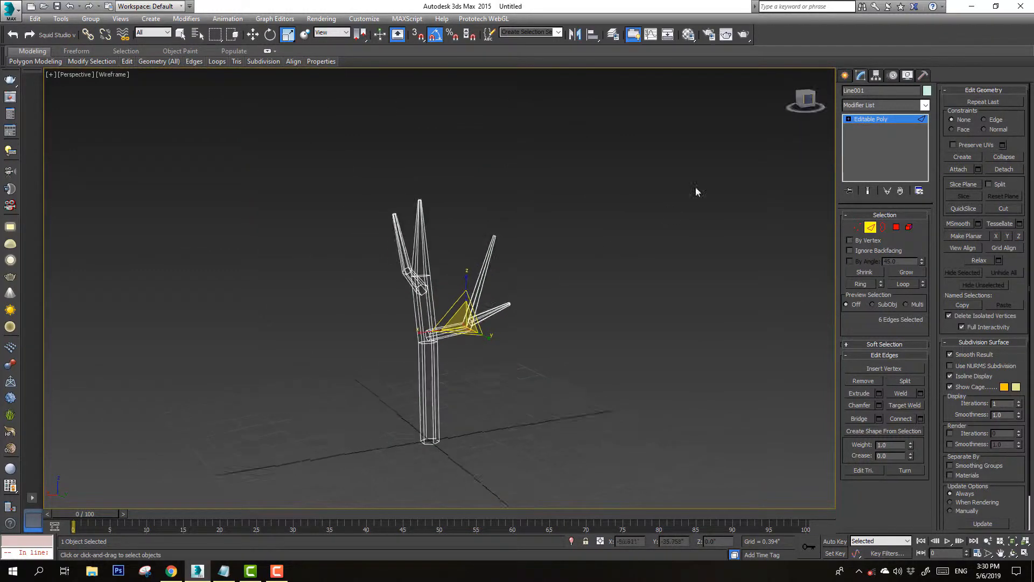
pyautogui.click(491, 344)
pyautogui.scroll(3, 484, 318)
pyautogui.click(909, 228)
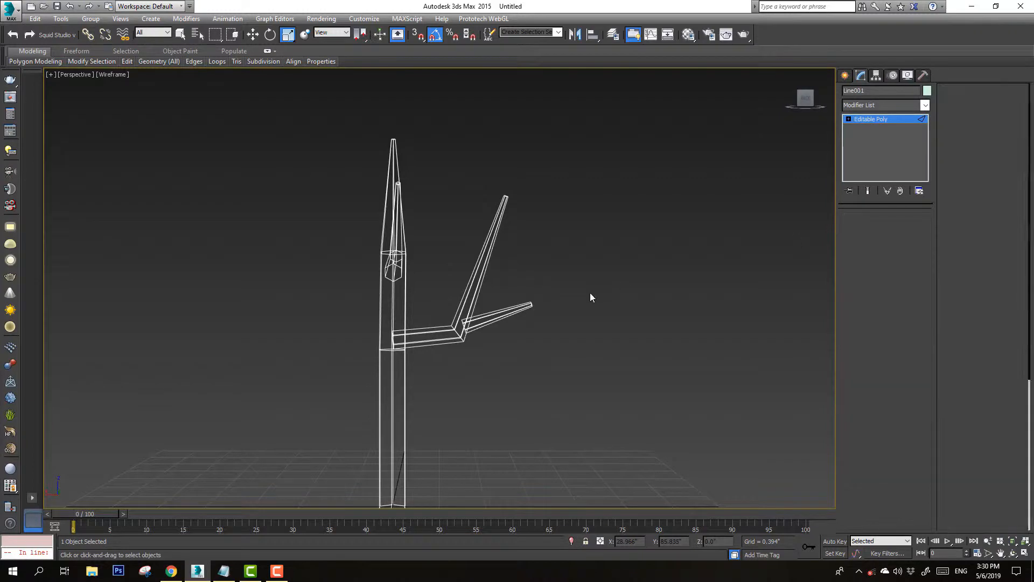
pyautogui.click(508, 318)
pyautogui.press('w')
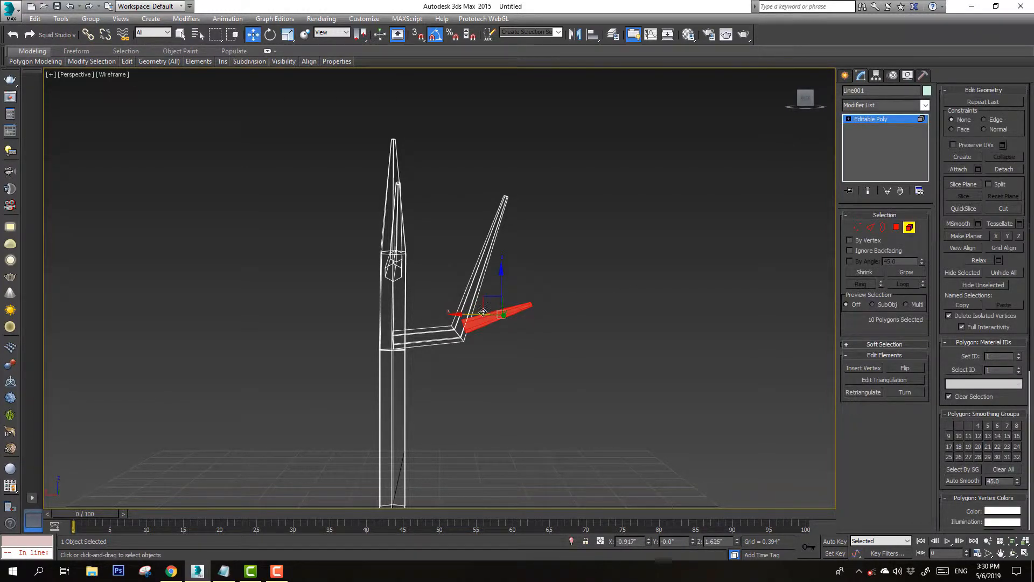
pyautogui.click(489, 303)
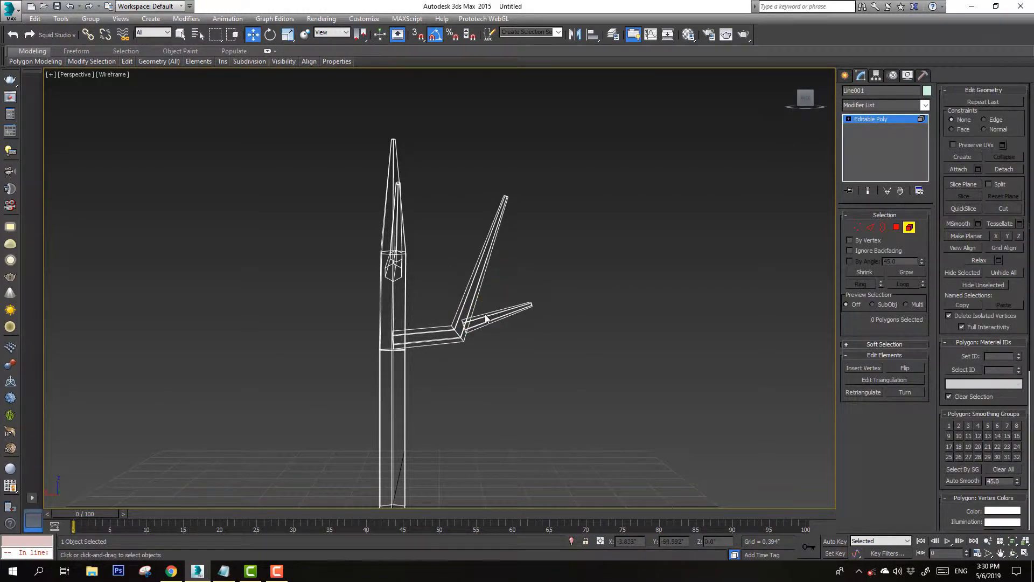
pyautogui.click(486, 318)
pyautogui.moveTo(489, 299); pyautogui.dragTo(485, 302)
pyautogui.press('F3')
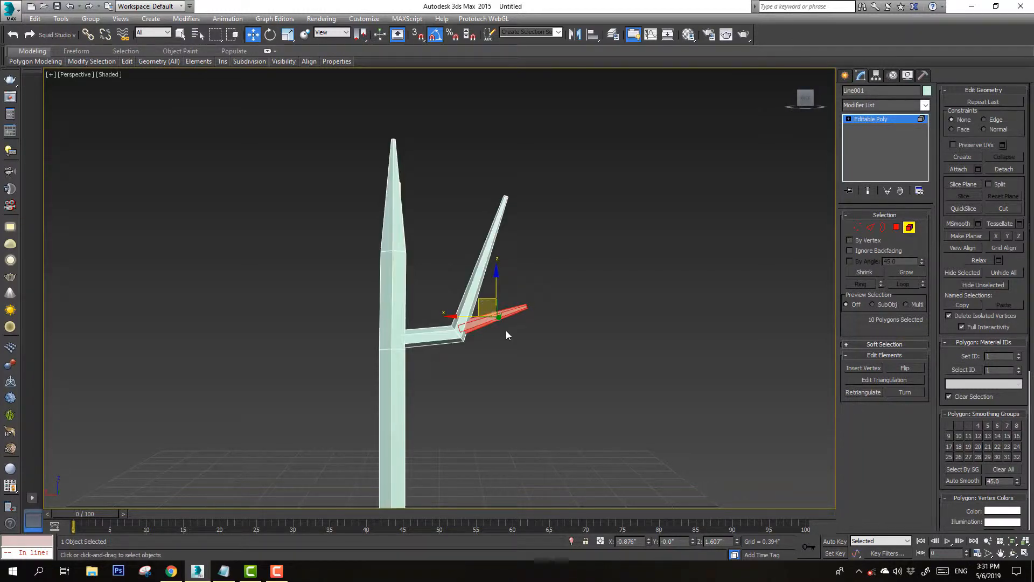
pyautogui.moveTo(505, 331)
pyautogui.keyDown('alt'); pyautogui.mouseDown(button='middle')
pyautogui.moveTo(545, 343)
pyautogui.moveTo(519, 344)
pyautogui.moveTo(520, 356)
pyautogui.mouseUp(button='middle'); pyautogui.keyUp('alt')
pyautogui.scroll(-4, 530, 325)
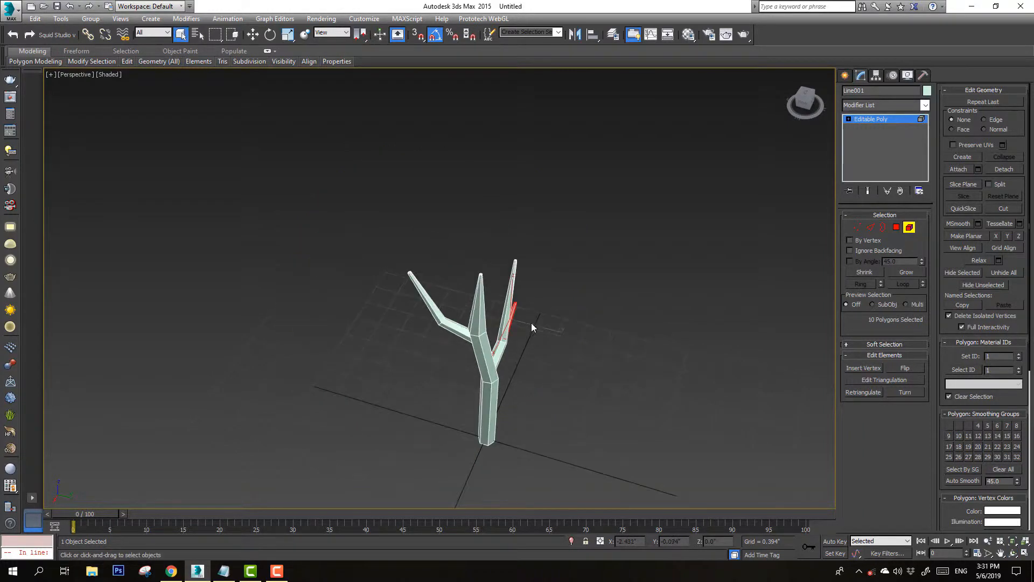
# Create a GeoSphere centred on the top of the trunk
pyautogui.click(845, 75)
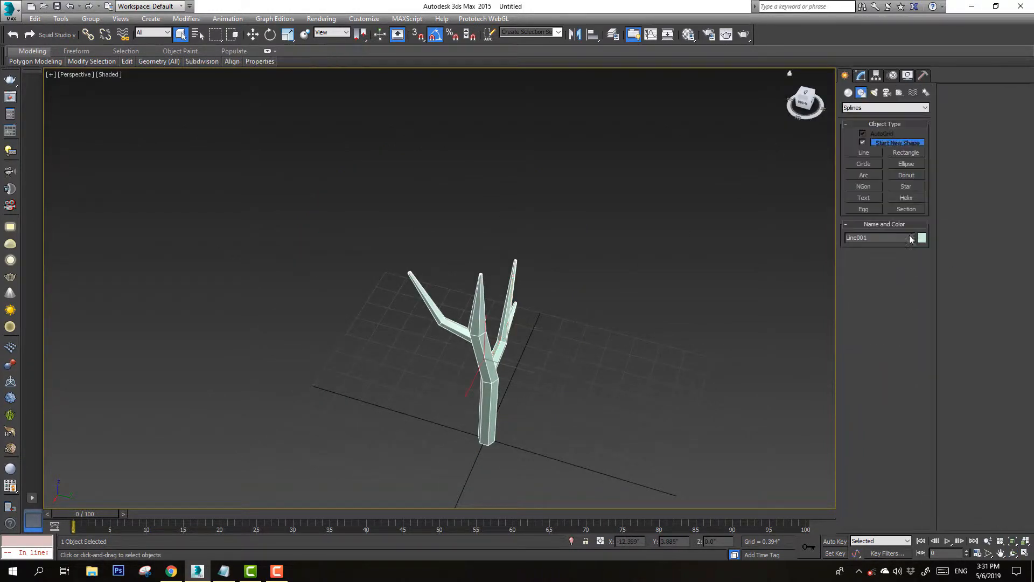
pyautogui.click(849, 92)
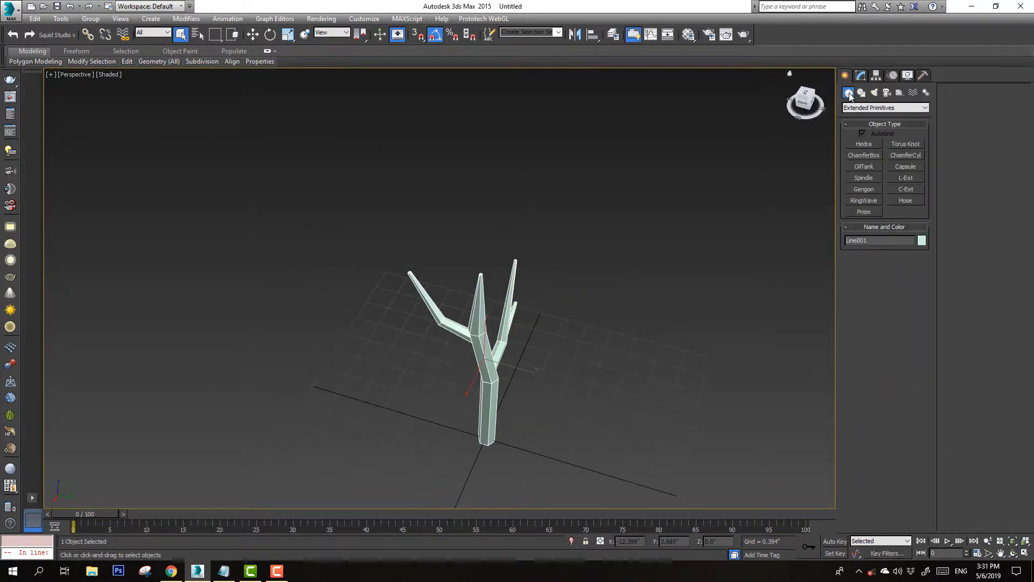
pyautogui.click(878, 108)
pyautogui.click(872, 115)
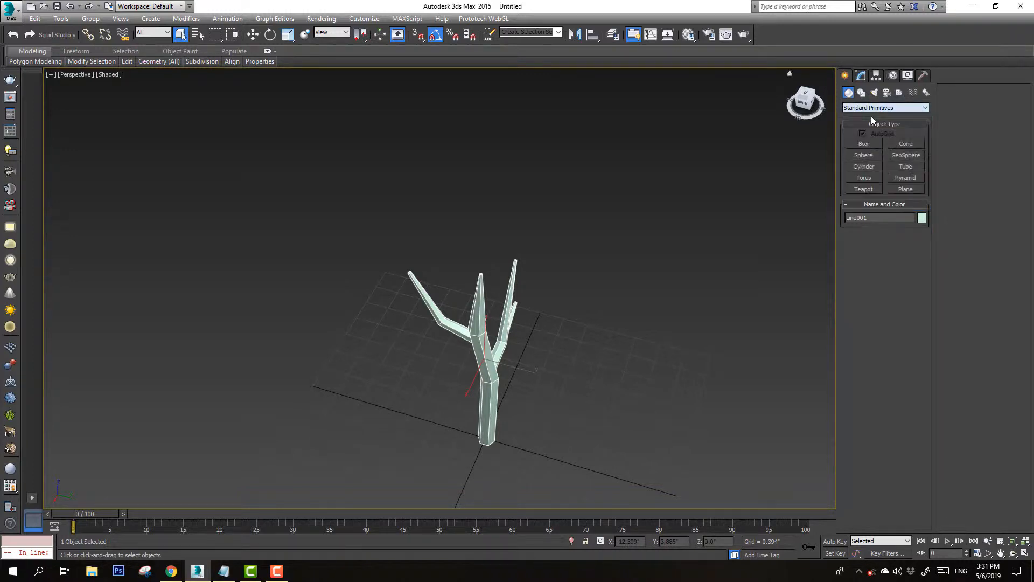
pyautogui.click(904, 156)
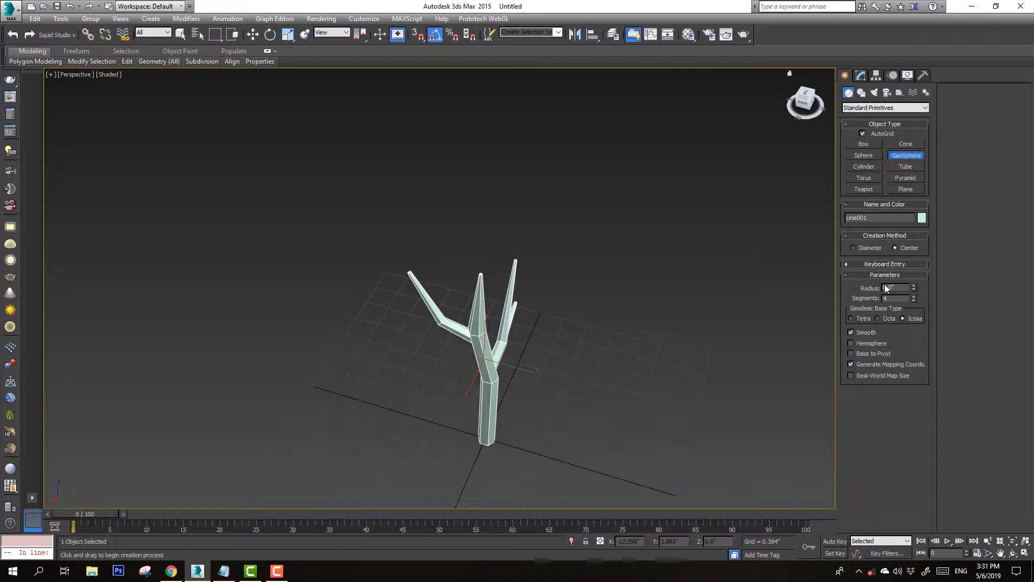
pyautogui.scroll(5, 474, 274)
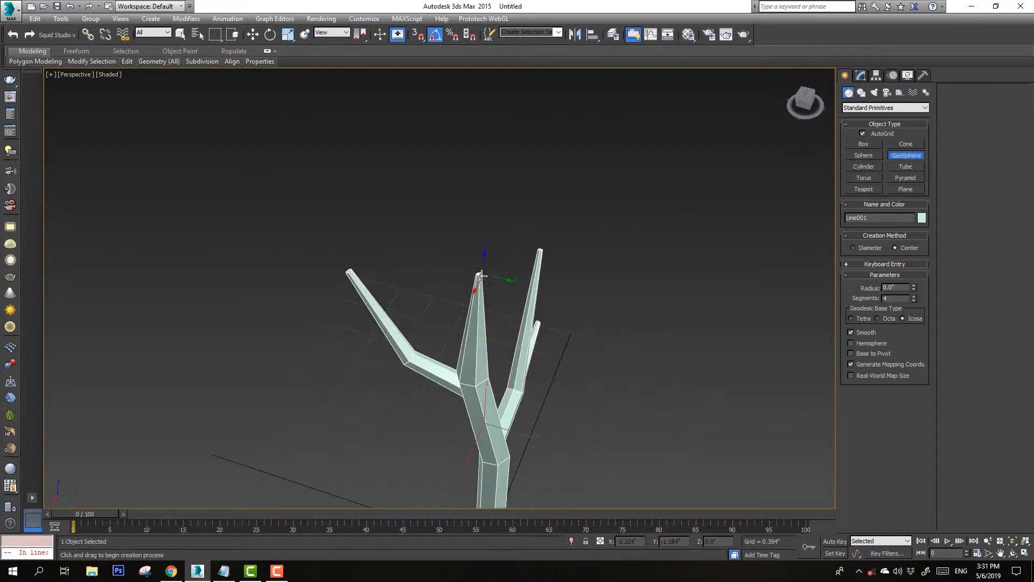
pyautogui.moveTo(473, 277); pyautogui.dragTo(489, 340)
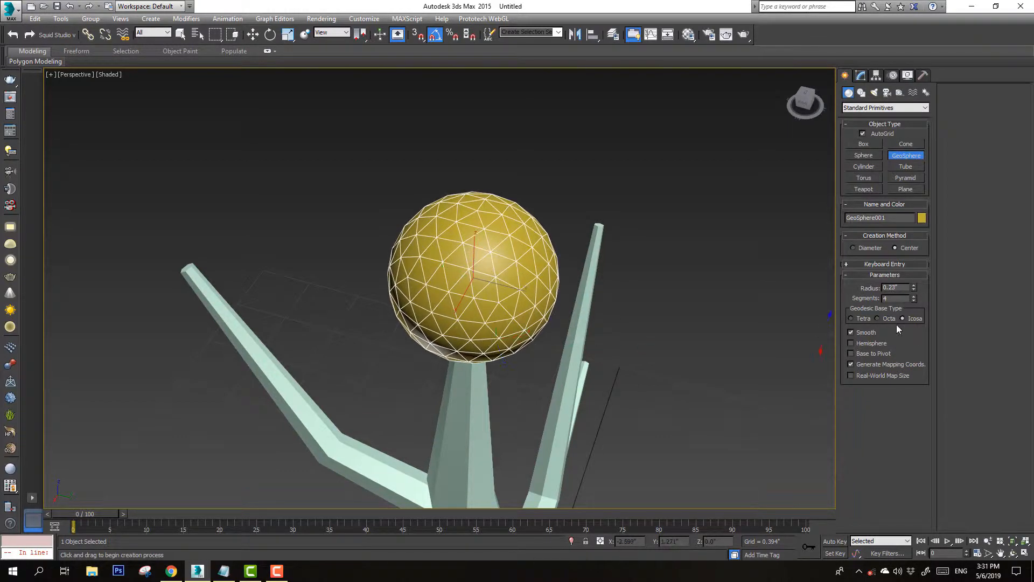
# Set the GeoSphere to radius 0.311", 2 segments and the Octa geodesic base type
pyautogui.click(914, 300)
pyautogui.click(913, 300)
pyautogui.click(913, 300)
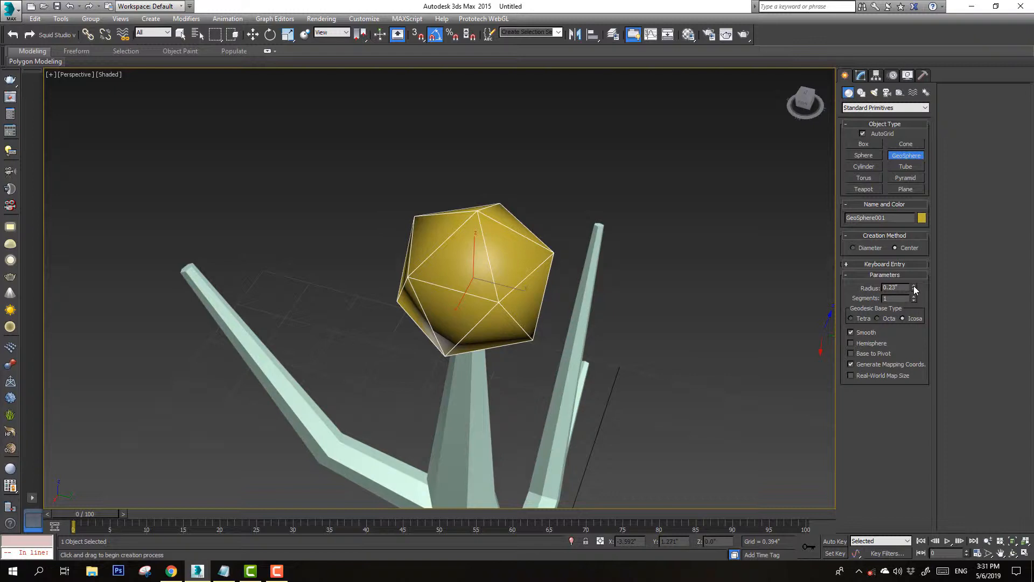
pyautogui.moveTo(913, 286); pyautogui.dragTo(912, 266)
pyautogui.click(878, 318)
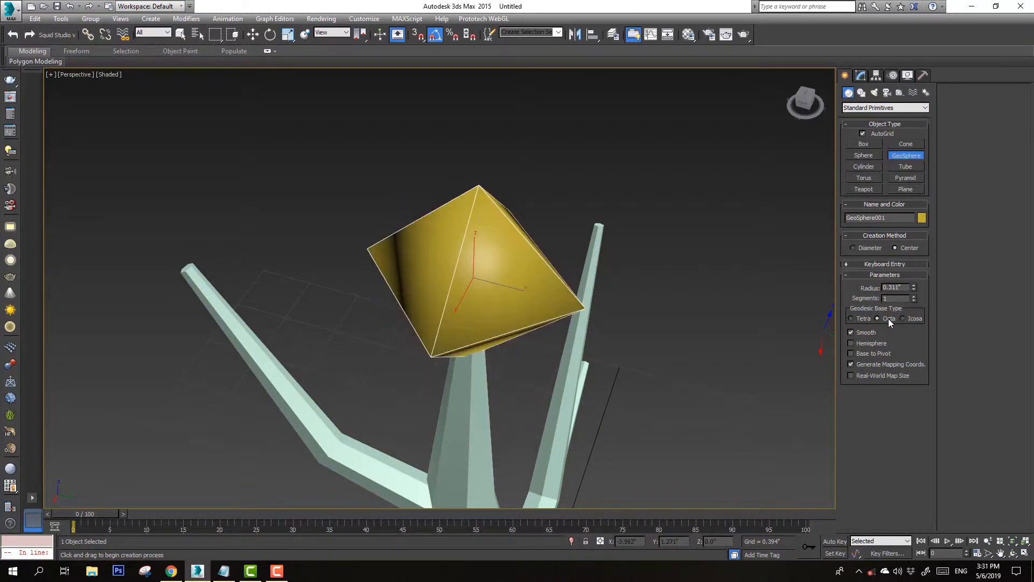
pyautogui.click(913, 296)
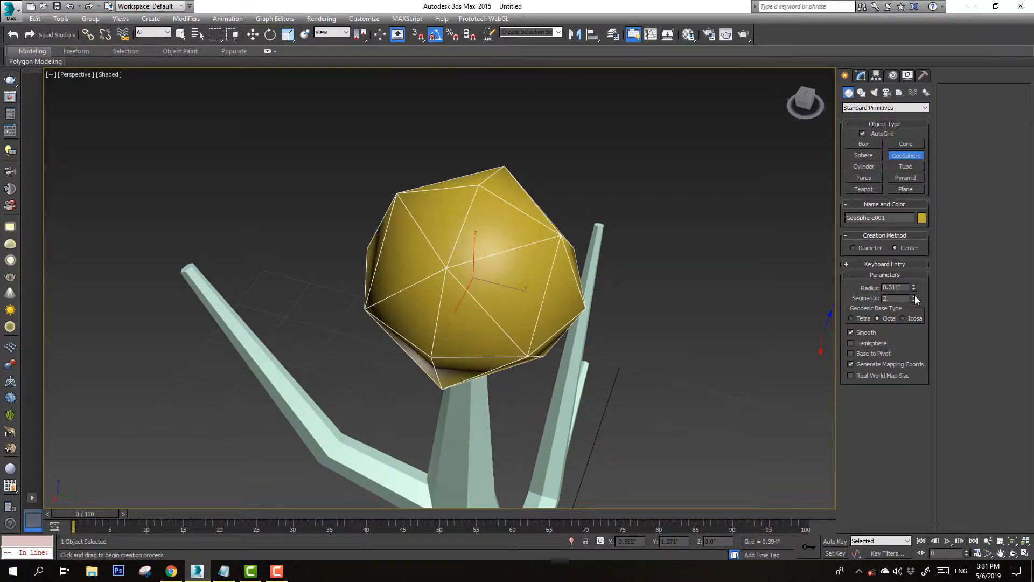
# Set the GeoSphere's radius to 0.7"
pyautogui.moveTo(445, 334); pyautogui.dragTo(431, 293, button='middle')
pyautogui.hotkey('ctrl', 'r')
pyautogui.scroll(-5, 431, 293)
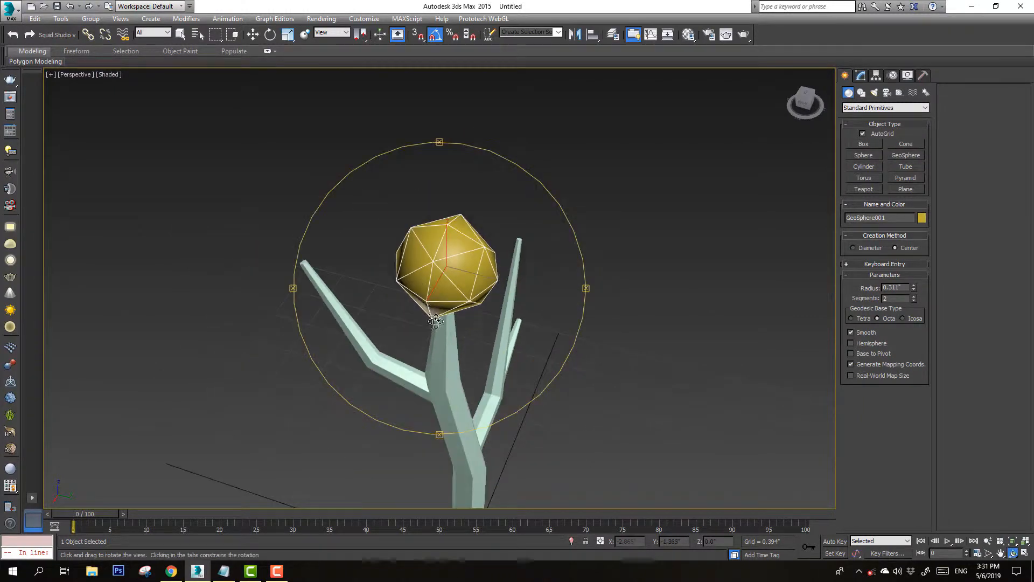
pyautogui.moveTo(434, 320); pyautogui.dragTo(436, 295)
pyautogui.scroll(-6, 444, 294)
pyautogui.press('w')
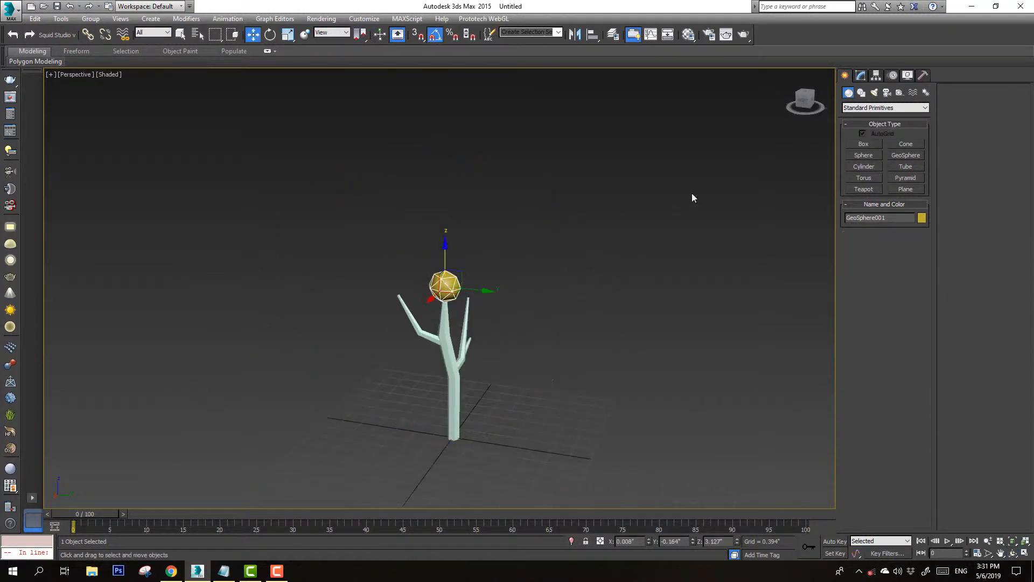
pyautogui.moveTo(803, 100); pyautogui.dragTo(755, 130)
pyautogui.click(860, 77)
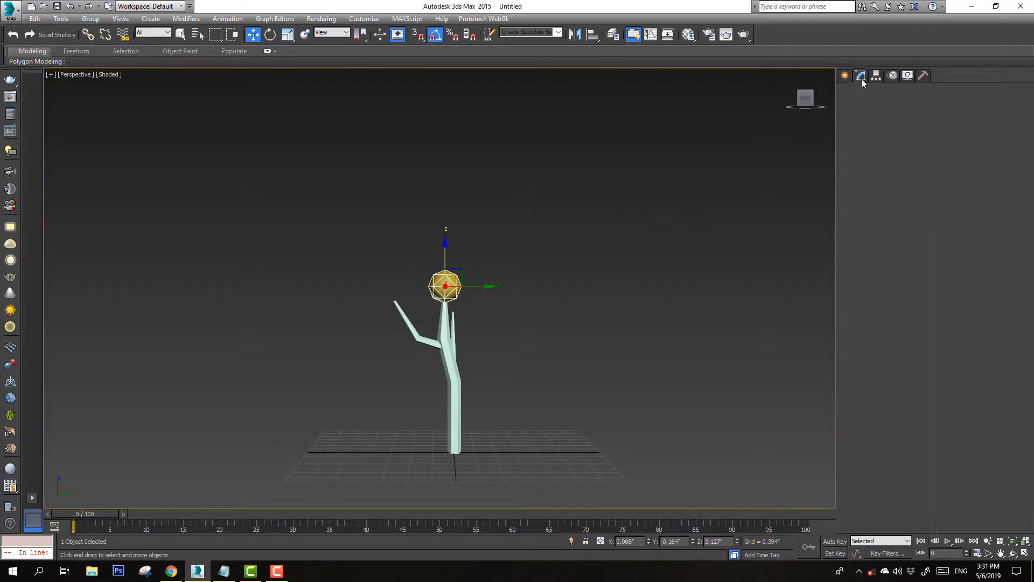
pyautogui.moveTo(913, 226); pyautogui.dragTo(908, 158)
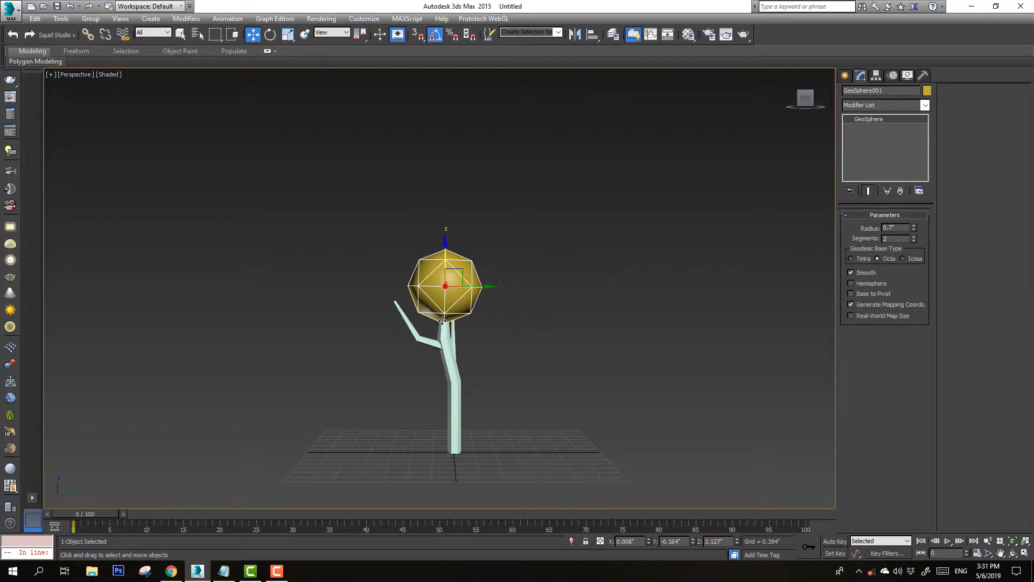
# Move the GeoSphere up above the tip of the trunk
pyautogui.scroll(4, 442, 320)
pyautogui.moveTo(446, 212); pyautogui.dragTo(452, 192)
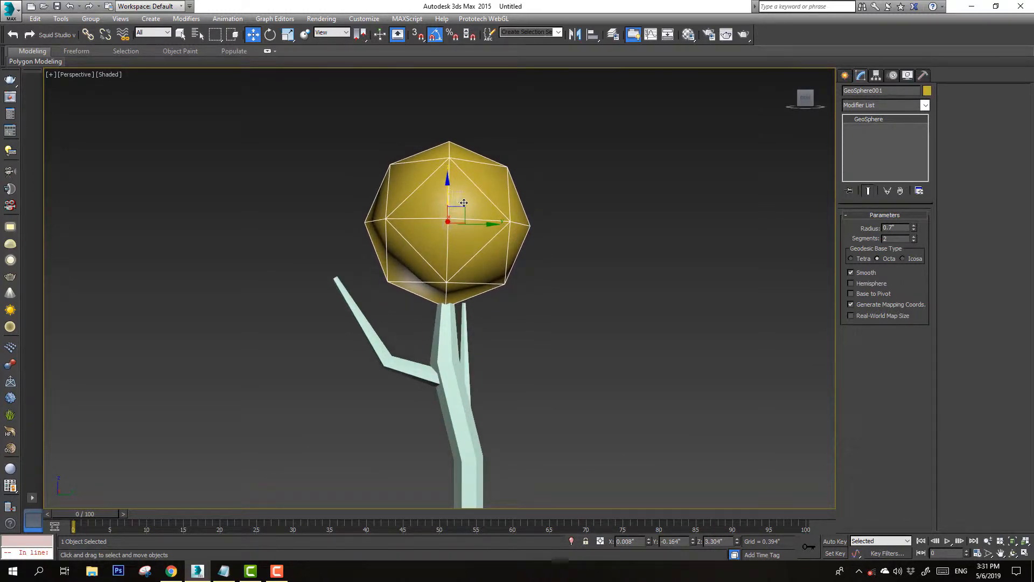
pyautogui.hotkey('ctrl', 'r')
pyautogui.moveTo(513, 264)
pyautogui.mouseDown()
pyautogui.moveTo(470, 278)
pyautogui.moveTo(515, 266)
pyautogui.mouseUp()
pyautogui.press('q')
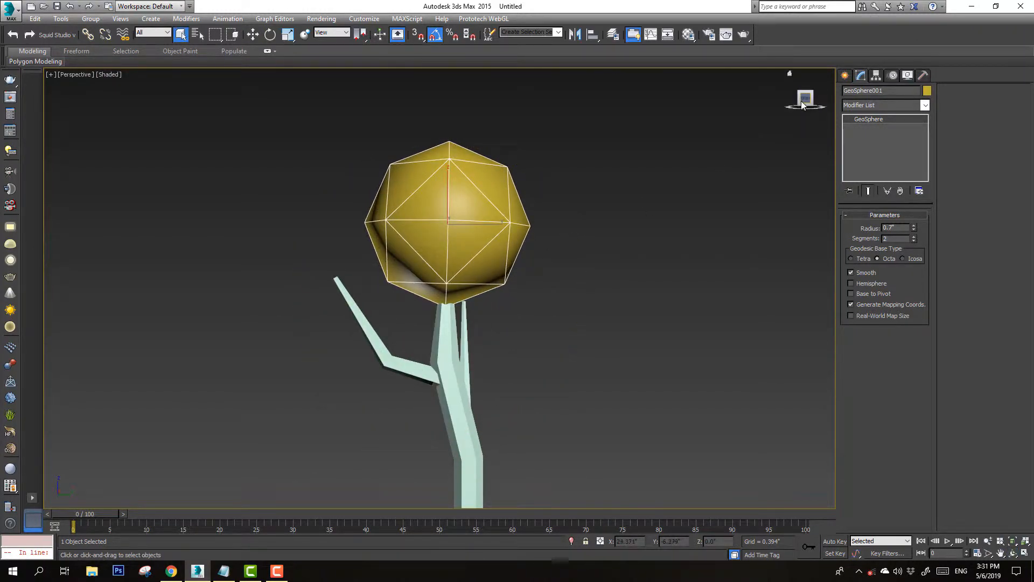
pyautogui.click(802, 104)
# Clone the GeoSphere as a copy, placing it over the left branch
pyautogui.press('w')
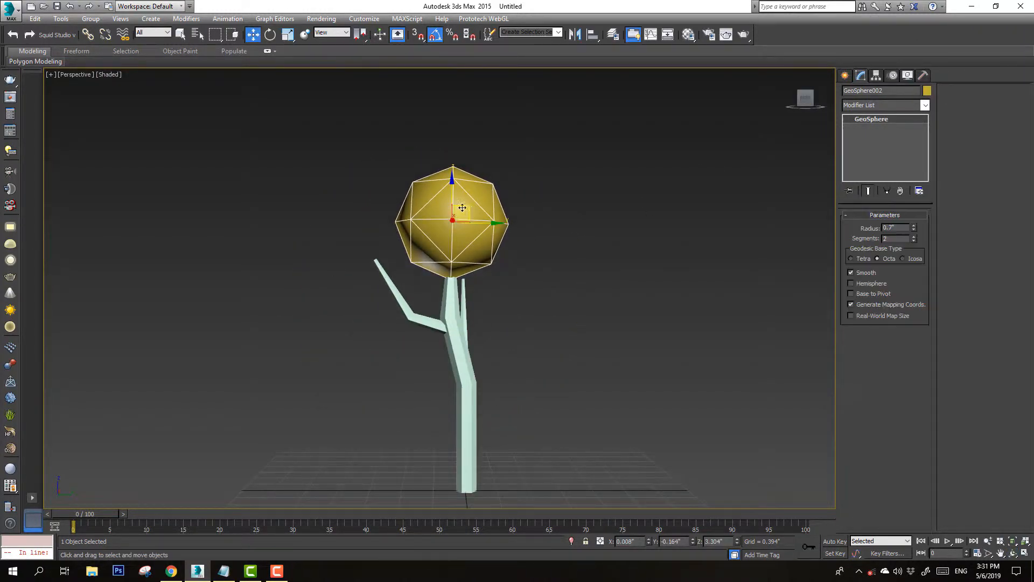
pyautogui.keyDown('shift'); pyautogui.moveTo(462, 208); pyautogui.dragTo(368, 230); pyautogui.keyUp('shift')
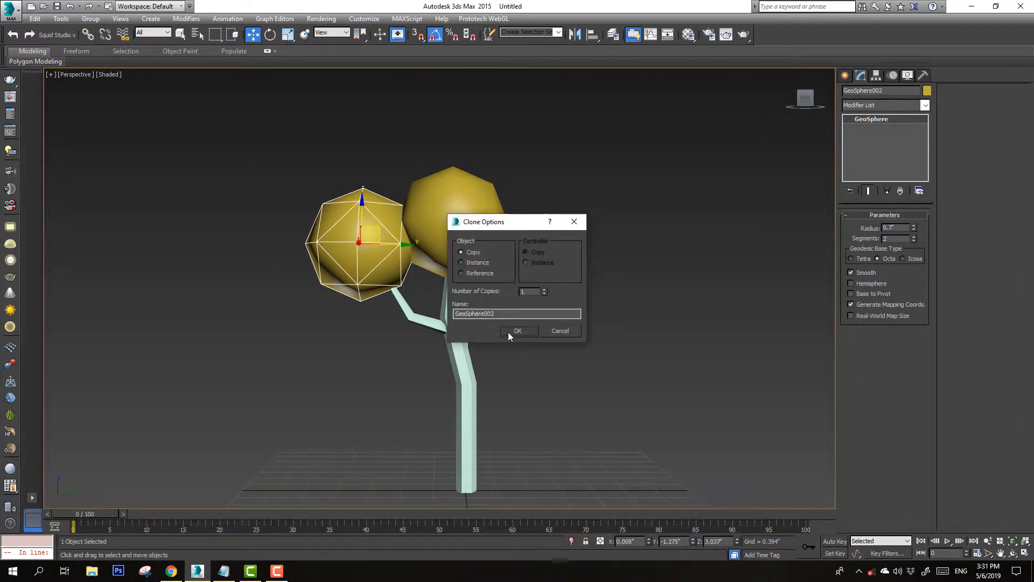
pyautogui.click(517, 330)
# Scale the copied GeoSphere down to make it smaller than the top one
pyautogui.click(287, 34)
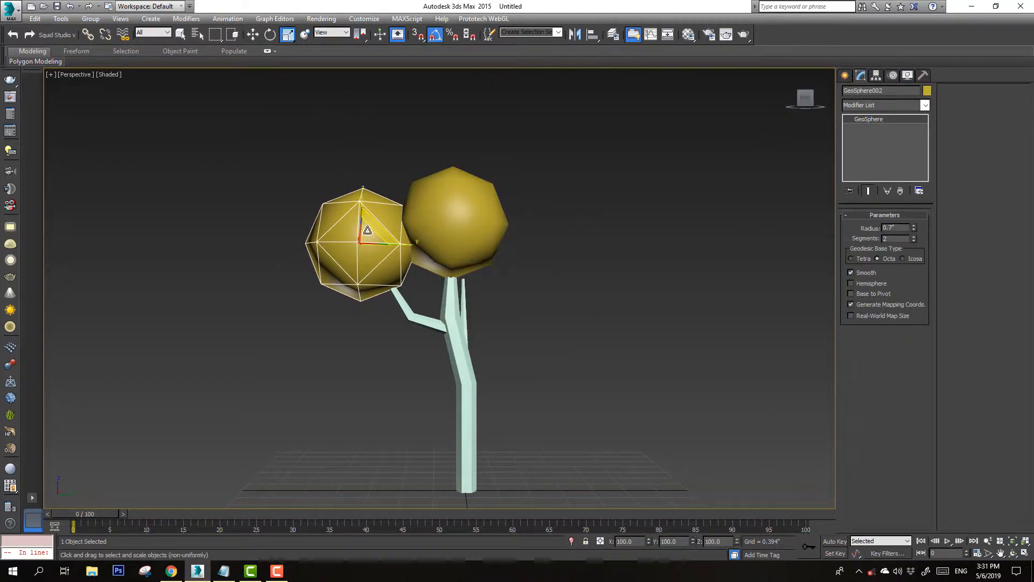
pyautogui.moveTo(367, 230); pyautogui.dragTo(390, 236)
pyautogui.press('w')
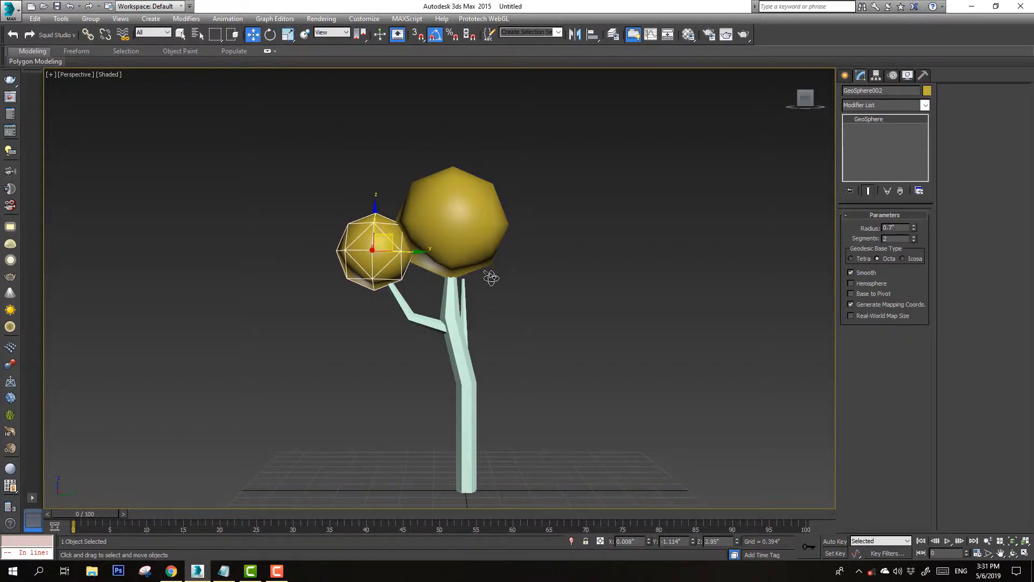
# Clone the GeoSphere as a copy and place it above the tip of the right branch
pyautogui.hotkey('ctrl', 'r')
pyautogui.moveTo(491, 277); pyautogui.dragTo(496, 371)
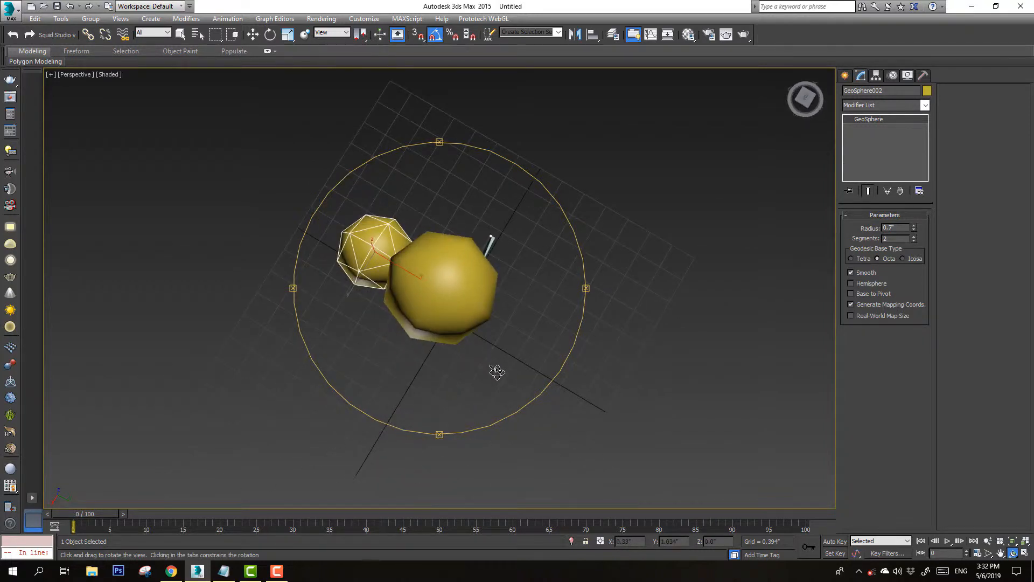
pyautogui.press('q')
pyautogui.press('t')
pyautogui.press('z')
pyautogui.scroll(-6, 457, 319)
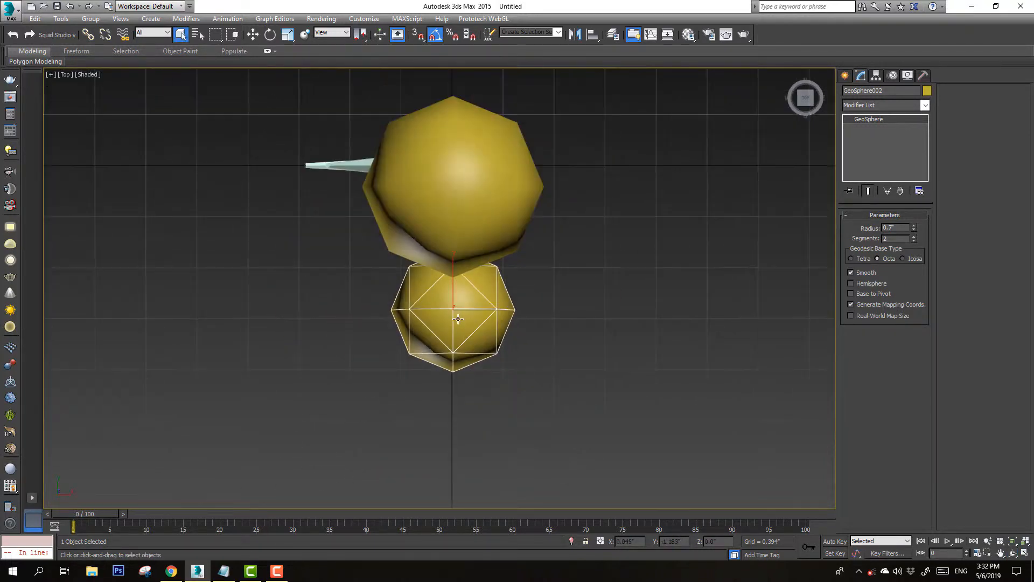
pyautogui.press('w')
pyautogui.keyDown('shift'); pyautogui.moveTo(471, 297); pyautogui.dragTo(400, 229); pyautogui.keyUp('shift')
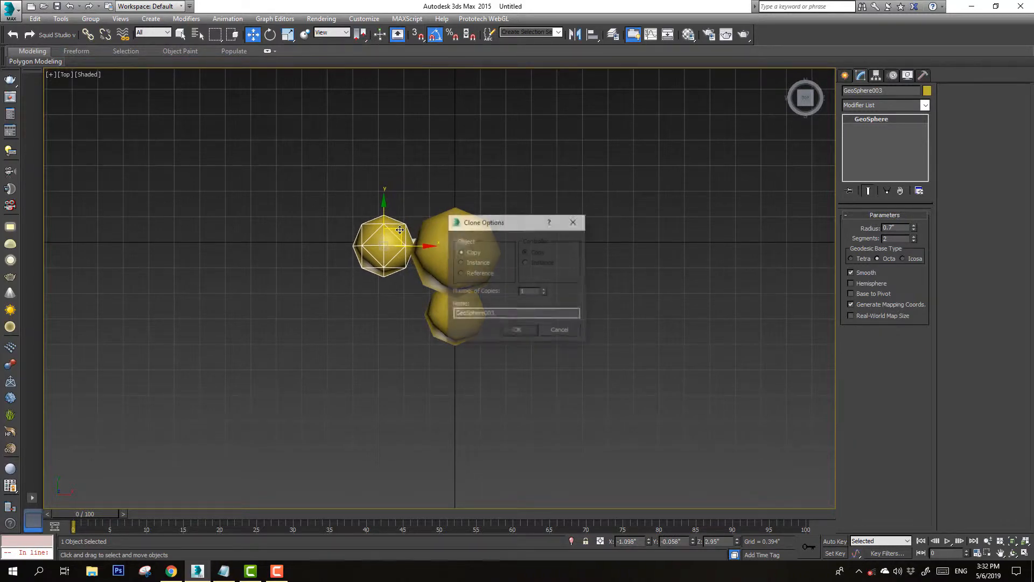
pyautogui.click(529, 334)
pyautogui.keyDown('alt'); pyautogui.moveTo(514, 330); pyautogui.dragTo(359, 208, button='middle'); pyautogui.keyUp('alt')
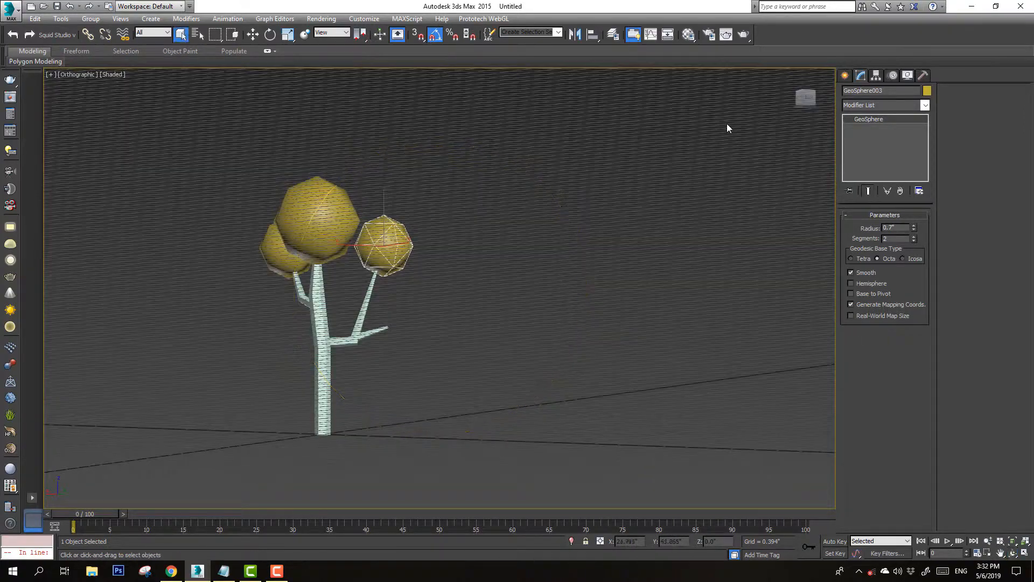
pyautogui.click(809, 102)
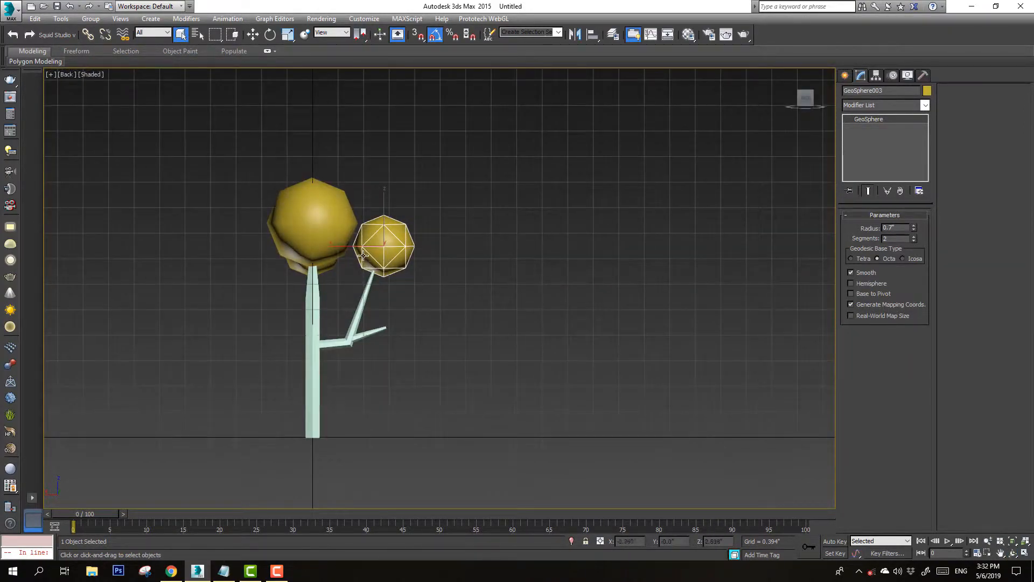
pyautogui.moveTo(364, 259); pyautogui.dragTo(392, 242, button='middle')
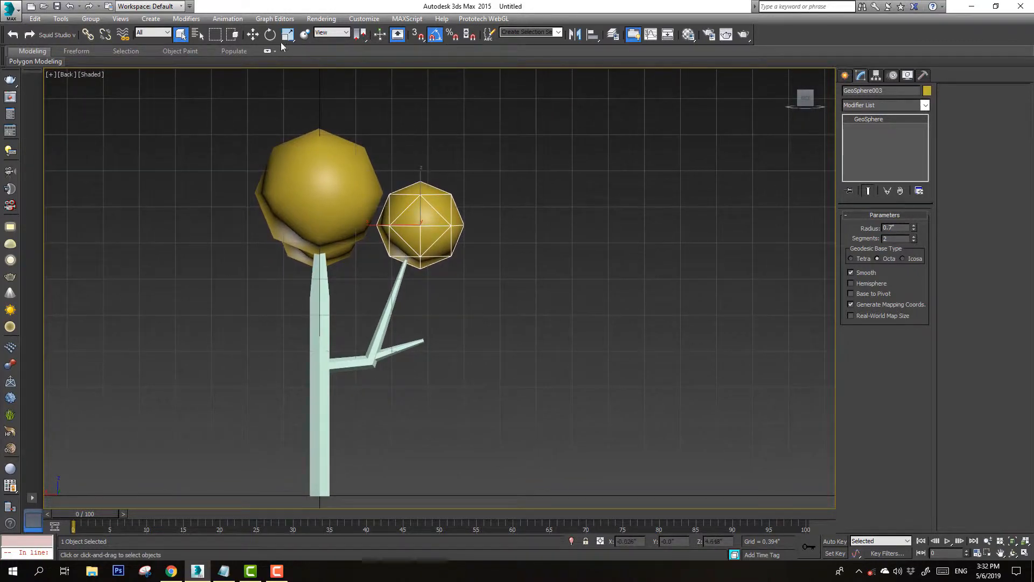
# Scale-clone the GeoSphere into a smaller copy and place it at the tip of the lower right branch
pyautogui.click(288, 34)
pyautogui.moveTo(433, 216)
pyautogui.mouseDown()
pyautogui.moveTo(404, 280)
pyautogui.moveTo(419, 254)
pyautogui.moveTo(444, 323)
pyautogui.moveTo(438, 370)
pyautogui.mouseUp()
pyautogui.press('w')
pyautogui.click(517, 331)
pyautogui.click(288, 36)
pyautogui.press('w')
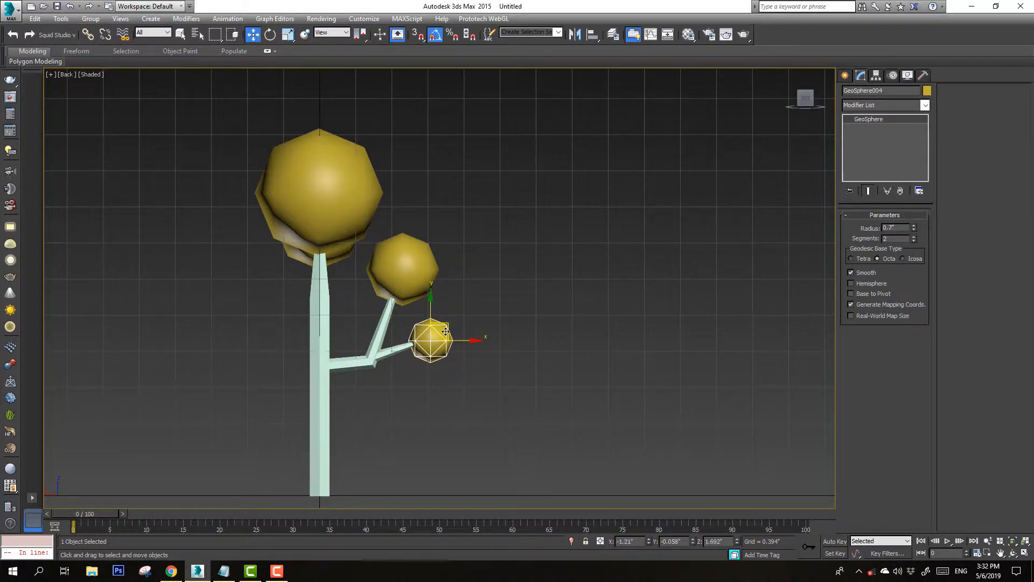
pyautogui.moveTo(445, 329)
pyautogui.mouseDown()
pyautogui.moveTo(432, 330)
pyautogui.moveTo(457, 307)
pyautogui.moveTo(445, 316)
pyautogui.mouseUp()
# Select all four GeoSpheres and convert them to an editable poly
pyautogui.hotkey('ctrl', 'r')
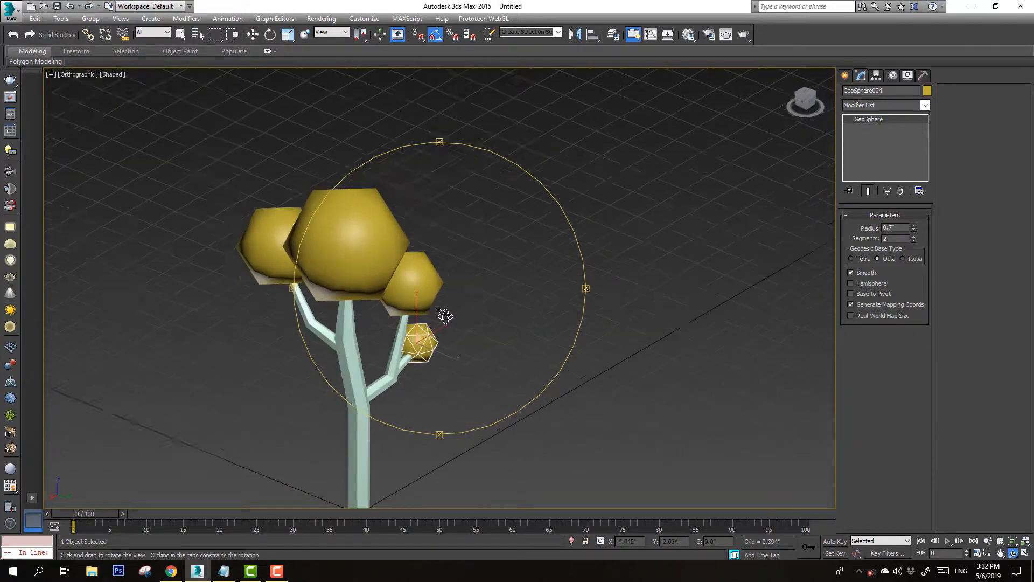
pyautogui.press('q')
pyautogui.keyDown('ctrl'); pyautogui.click(412, 285); pyautogui.keyUp('ctrl')
pyautogui.keyDown('ctrl'); pyautogui.click(364, 266); pyautogui.keyUp('ctrl')
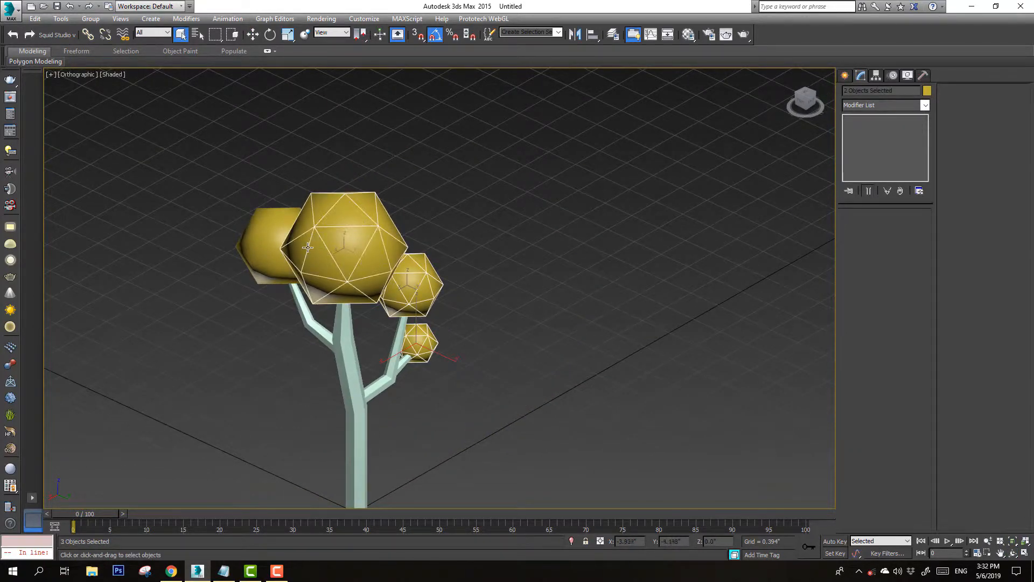
pyautogui.keyDown('ctrl'); pyautogui.click(280, 241); pyautogui.keyUp('ctrl')
pyautogui.rightClick(368, 234)
pyautogui.moveTo(483, 349)
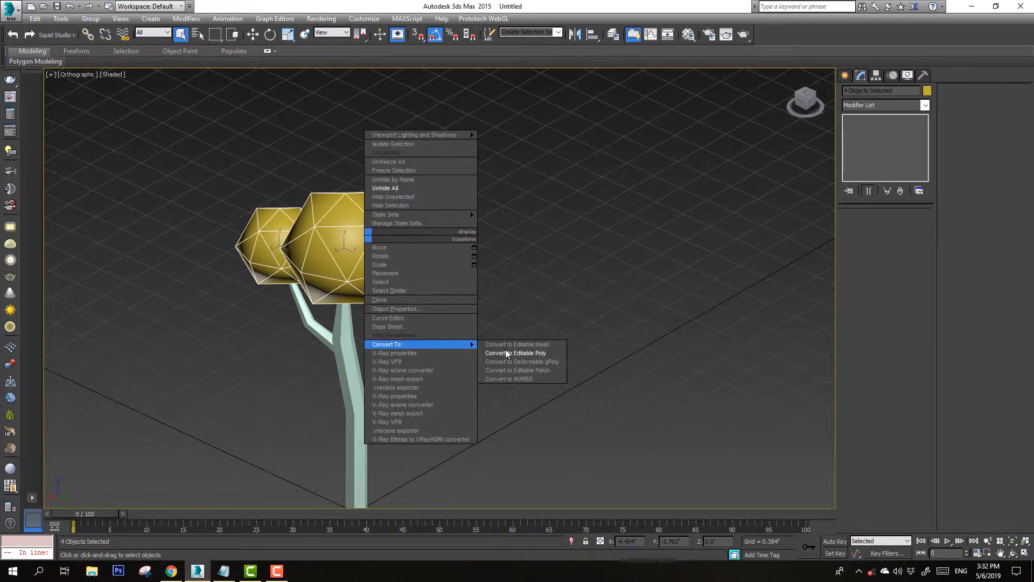
pyautogui.click(512, 357)
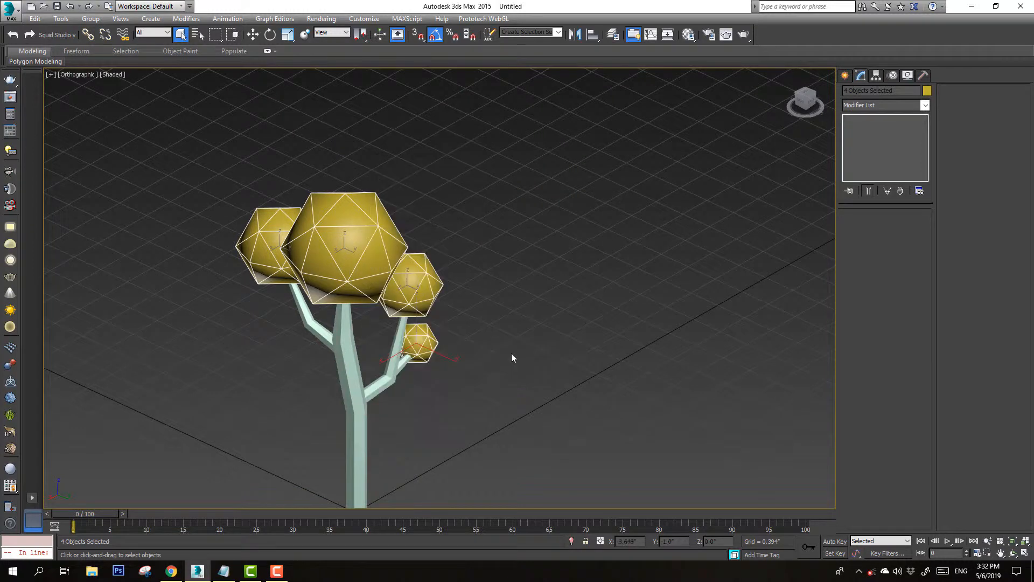
# Attach the other GeoSpheres to the top GeoSphere so the foliage becomes one object
pyautogui.click(331, 264)
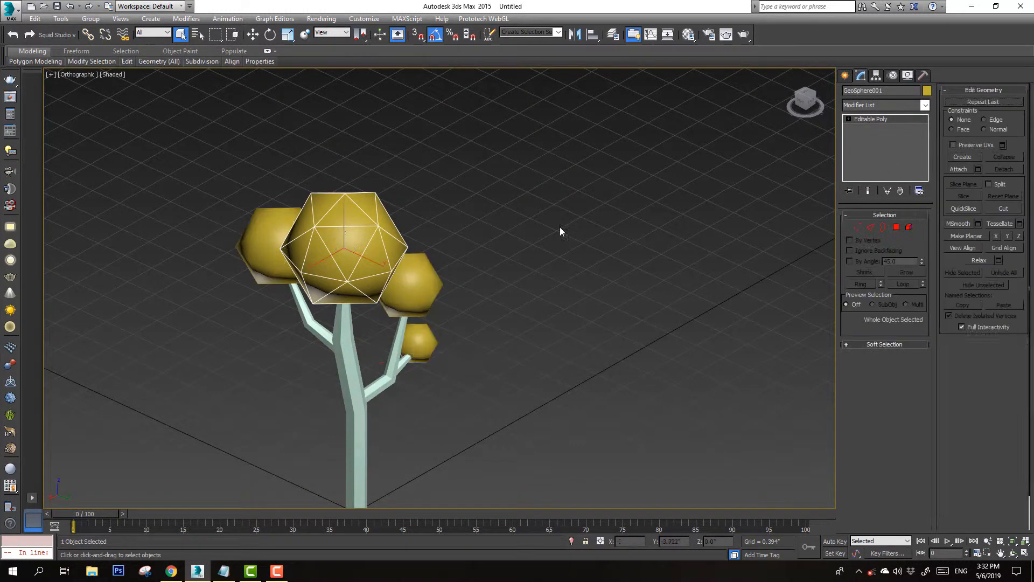
pyautogui.click(417, 293)
pyautogui.click(277, 248)
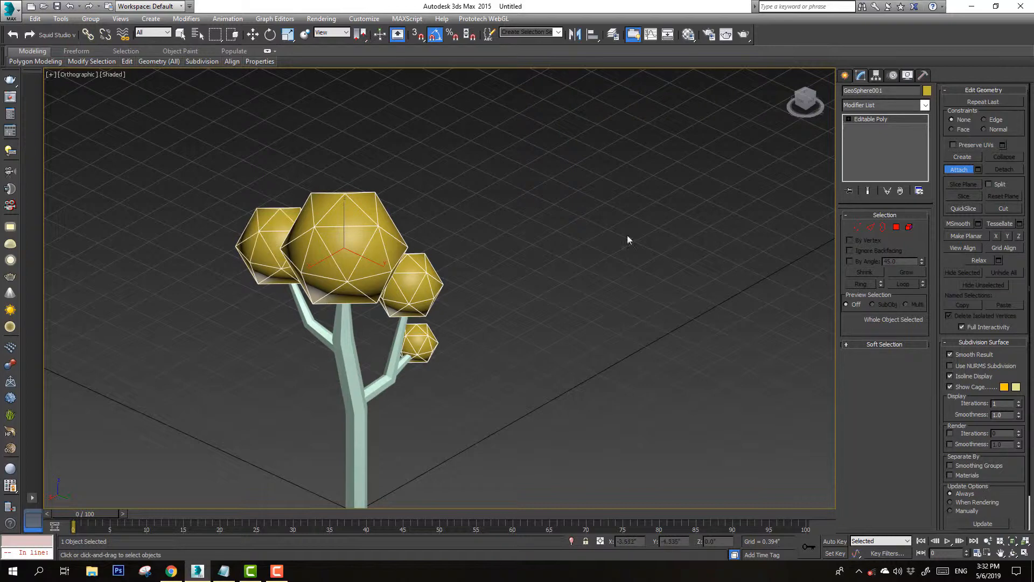
pyautogui.click(965, 173)
# Add a Noise modifier to the foliage and set its X, Y and Z strength to 5
pyautogui.click(925, 105)
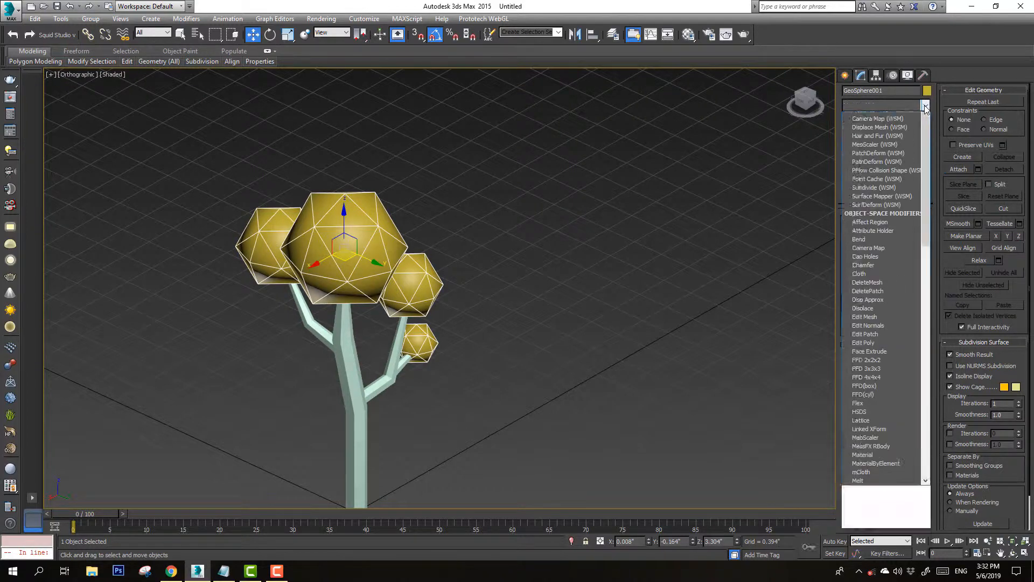
pyautogui.press('n')
pyautogui.click(884, 118)
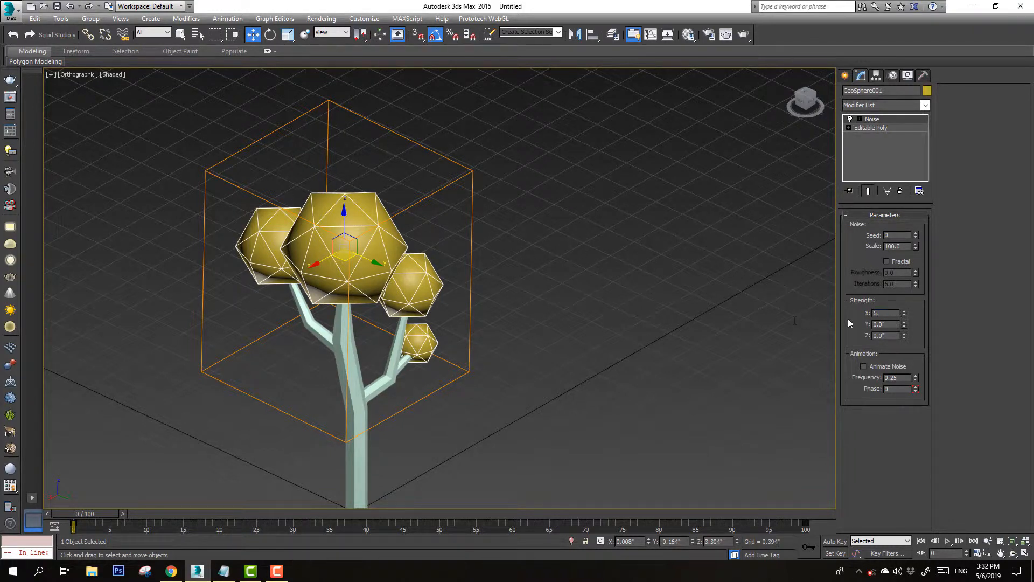
pyautogui.click(889, 324)
pyautogui.click(891, 336)
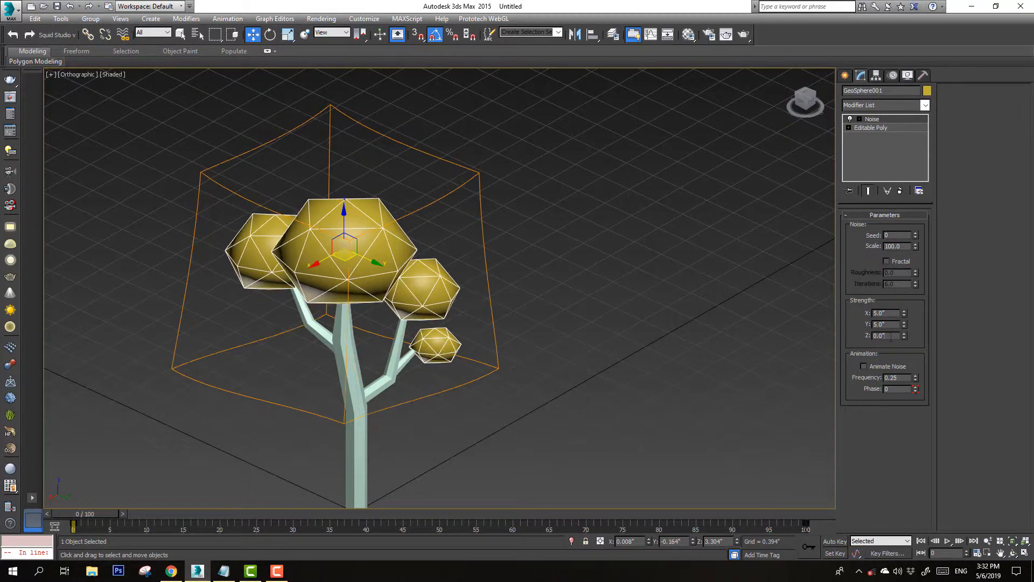
pyautogui.write('5')
pyautogui.press('Return')
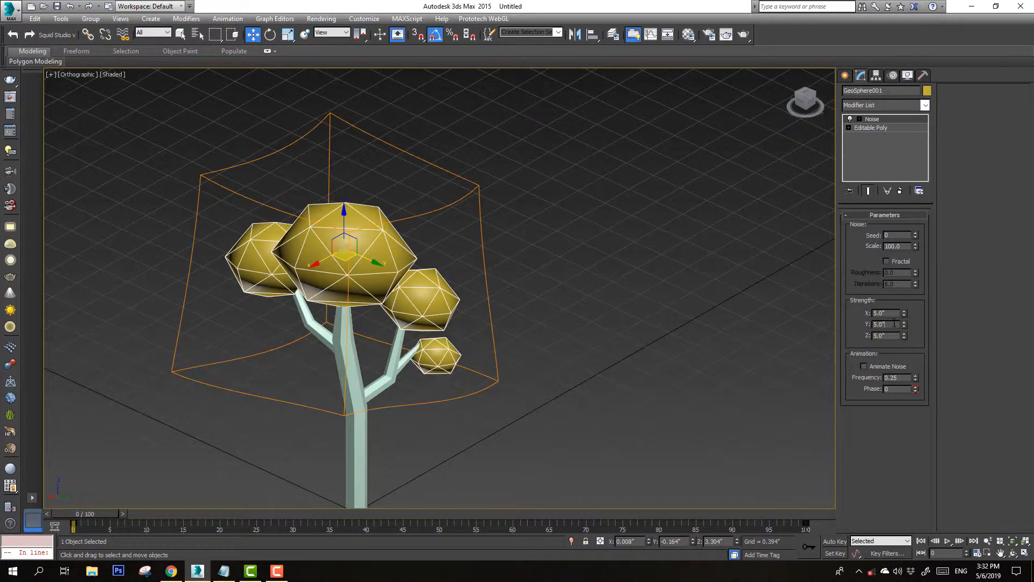
# Set the noise strength to 3 on X, Y and Z
pyautogui.moveTo(438, 307); pyautogui.dragTo(322, 263, button='middle')
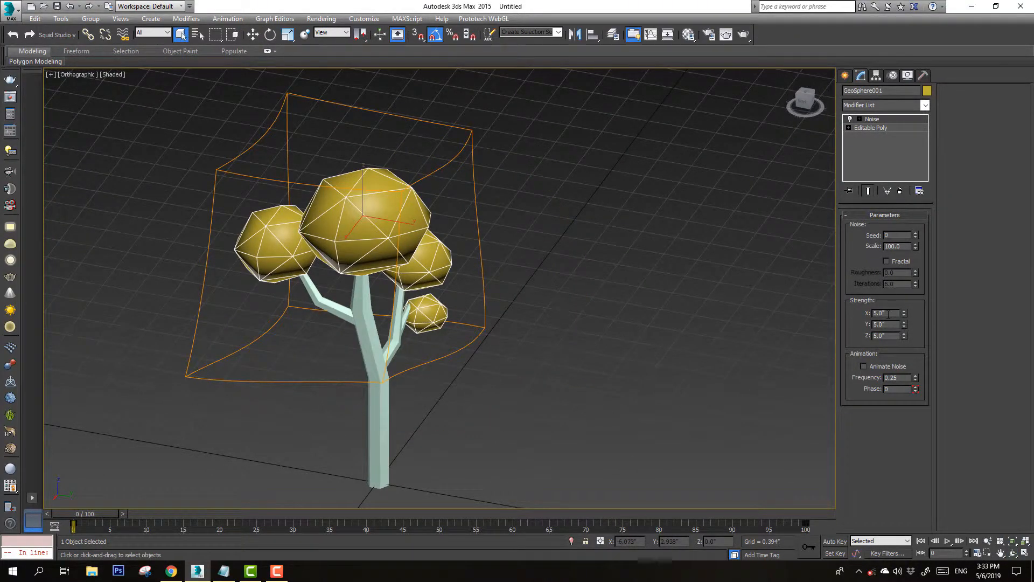
pyautogui.write('3')
pyautogui.press('Tab')
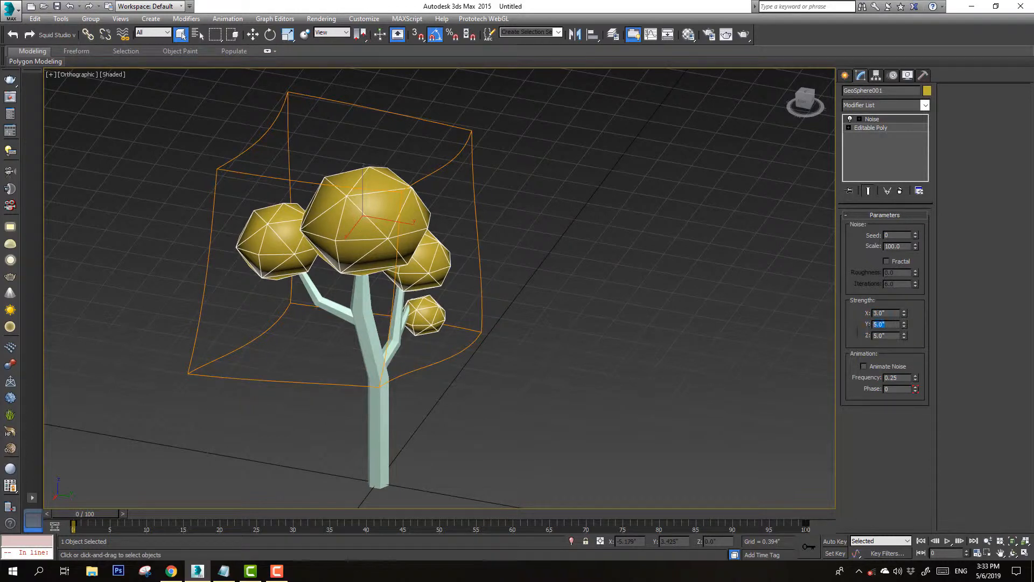
pyautogui.write('3')
pyautogui.press('Tab')
pyautogui.write('3')
pyautogui.press('Return')
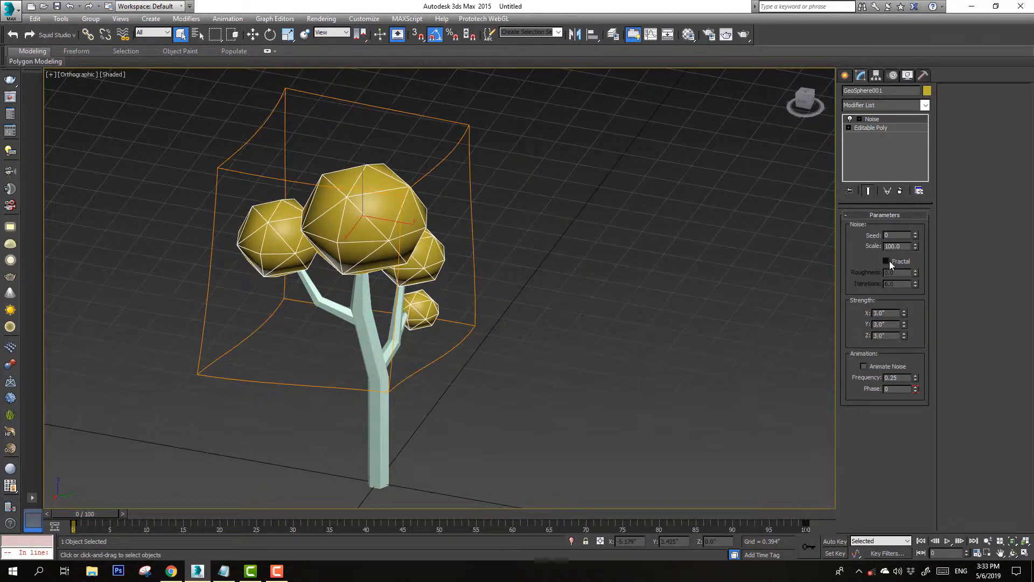
# Enable Fractal noise, raise its roughness and iterations, and set the strength to 1 on all three axes
pyautogui.click(889, 260)
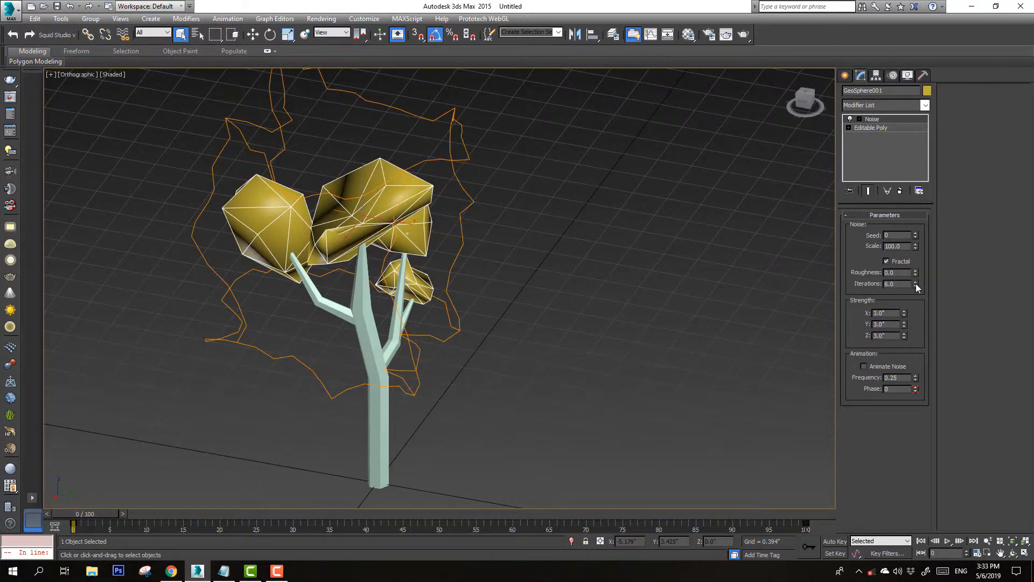
pyautogui.moveTo(916, 283); pyautogui.dragTo(922, 163)
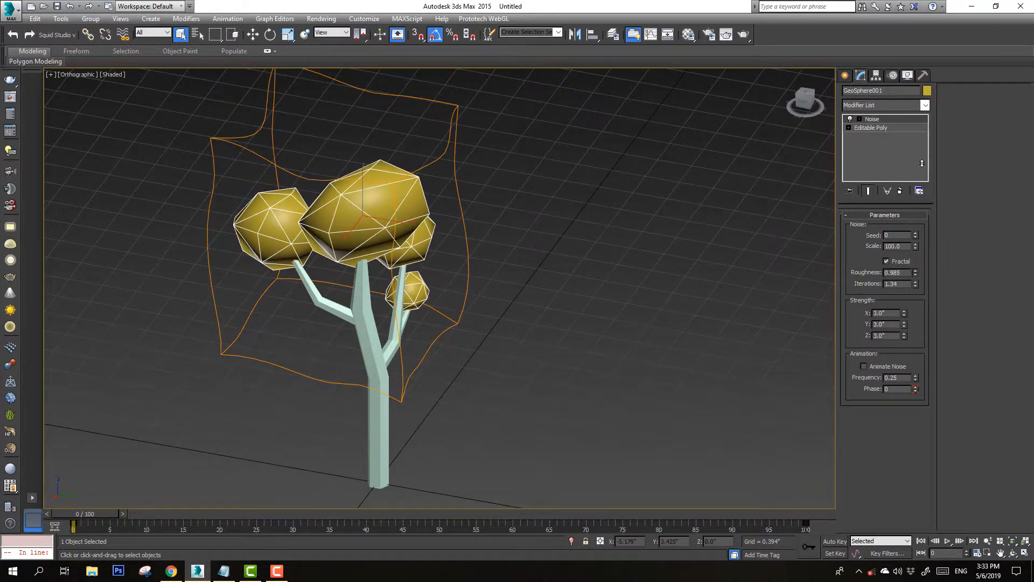
pyautogui.doubleClick(886, 312)
pyautogui.doubleClick(882, 323)
pyautogui.write('1')
pyautogui.doubleClick(885, 336)
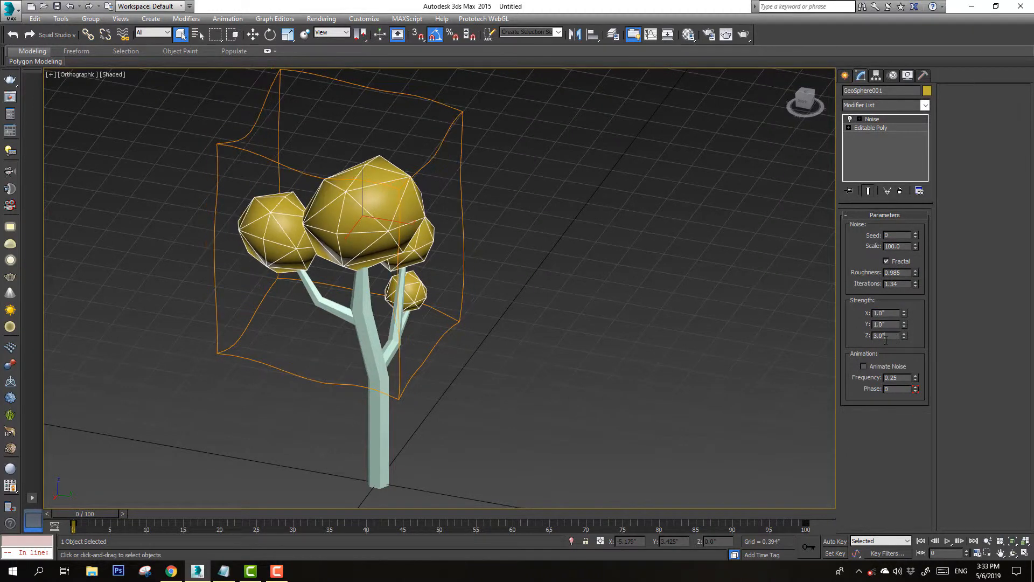
# Step through the noise seed values and set the seed to 1
pyautogui.click(905, 271)
pyautogui.click(915, 233)
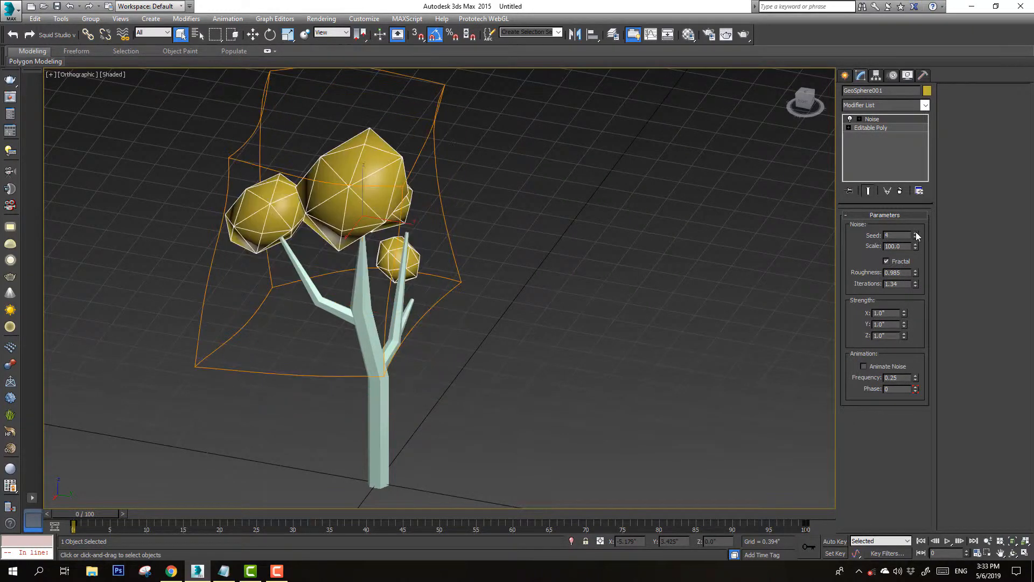
pyautogui.click(915, 234)
pyautogui.click(915, 237)
pyautogui.click(915, 237)
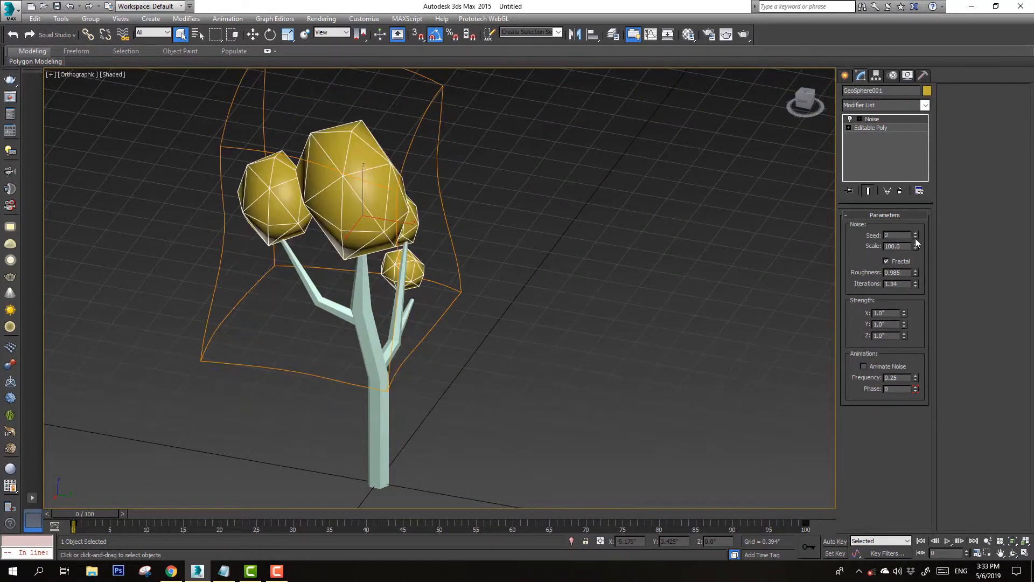
pyautogui.click(915, 237)
# Lower the noise scale to about 63 and the roughness to 0
pyautogui.moveTo(915, 247); pyautogui.dragTo(916, 286)
pyautogui.moveTo(914, 277); pyautogui.dragTo(915, 270)
pyautogui.moveTo(890, 313); pyautogui.dragTo(869, 318)
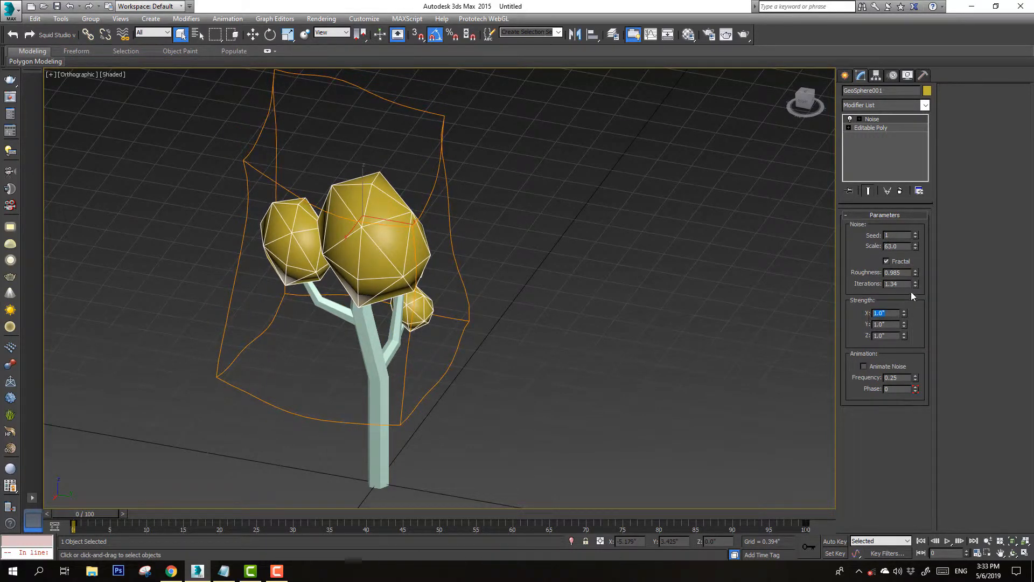
pyautogui.moveTo(915, 273); pyautogui.dragTo(935, 459)
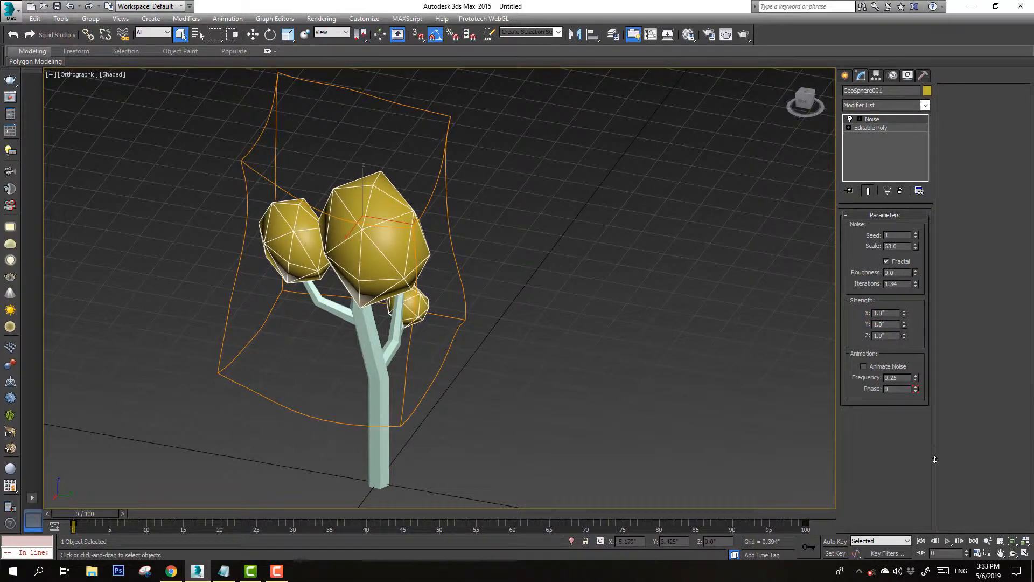
pyautogui.moveTo(457, 347); pyautogui.dragTo(453, 309, button='middle')
pyautogui.moveTo(450, 280)
pyautogui.keyDown('alt'); pyautogui.mouseDown(button='middle')
pyautogui.moveTo(384, 248)
pyautogui.moveTo(434, 277)
pyautogui.mouseUp(button='middle'); pyautogui.keyUp('alt')
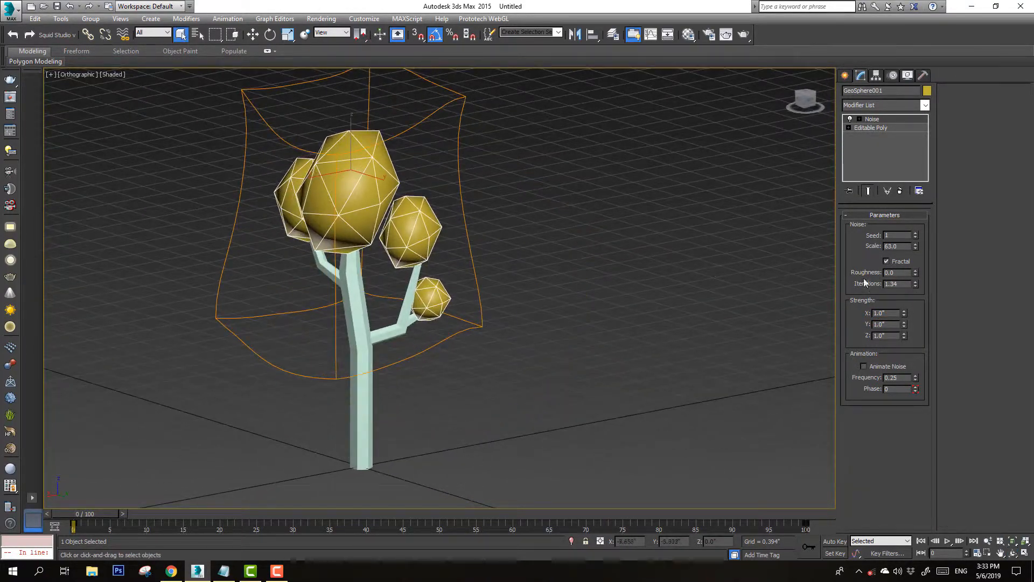
# Raise the noise scale to about 119, with roughness about 0.495 and iterations about 1.59
pyautogui.rightClick(916, 284)
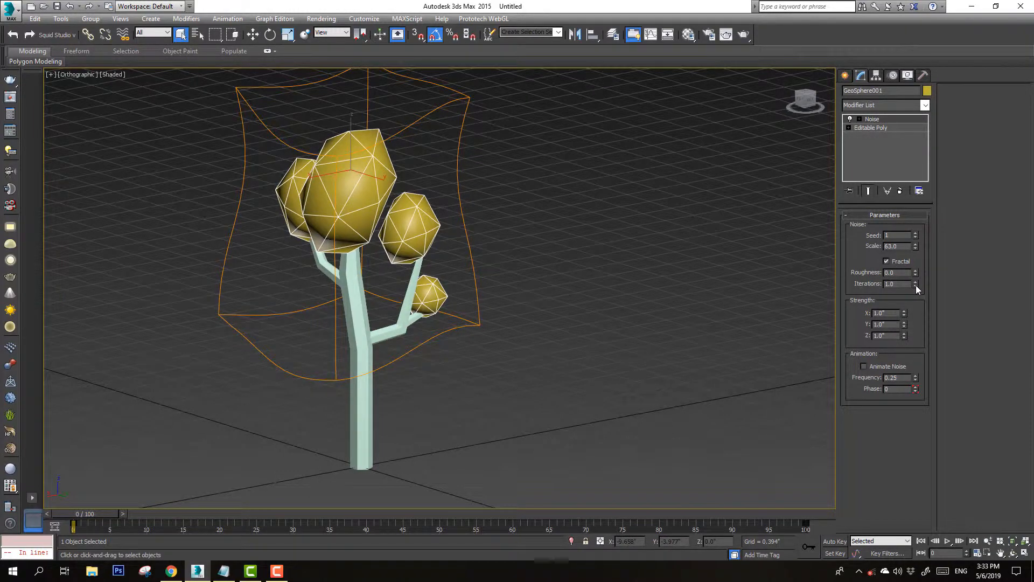
pyautogui.click(896, 259)
pyautogui.moveTo(914, 246); pyautogui.dragTo(922, 215)
pyautogui.click(896, 263)
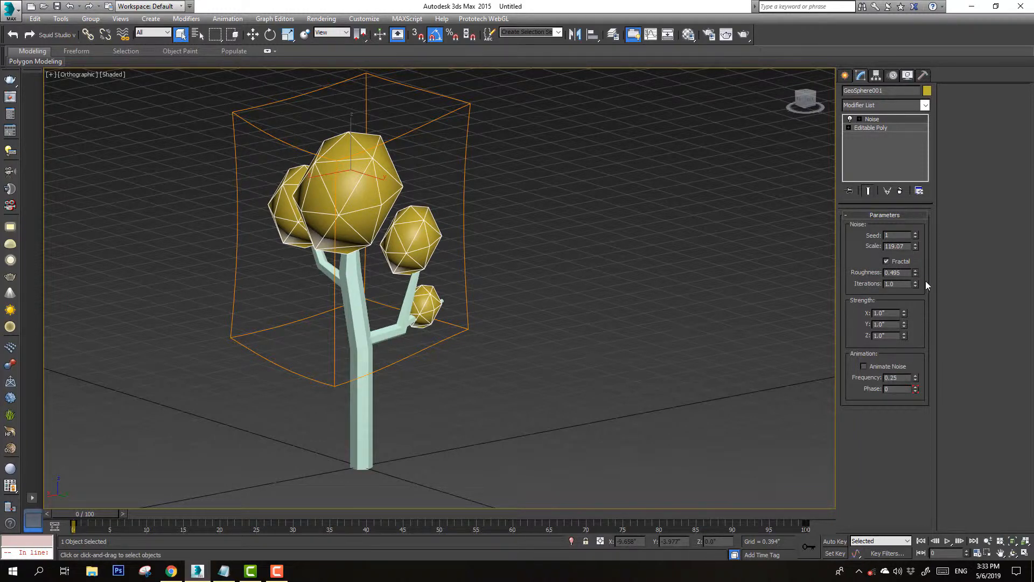
pyautogui.moveTo(915, 283); pyautogui.dragTo(911, 251)
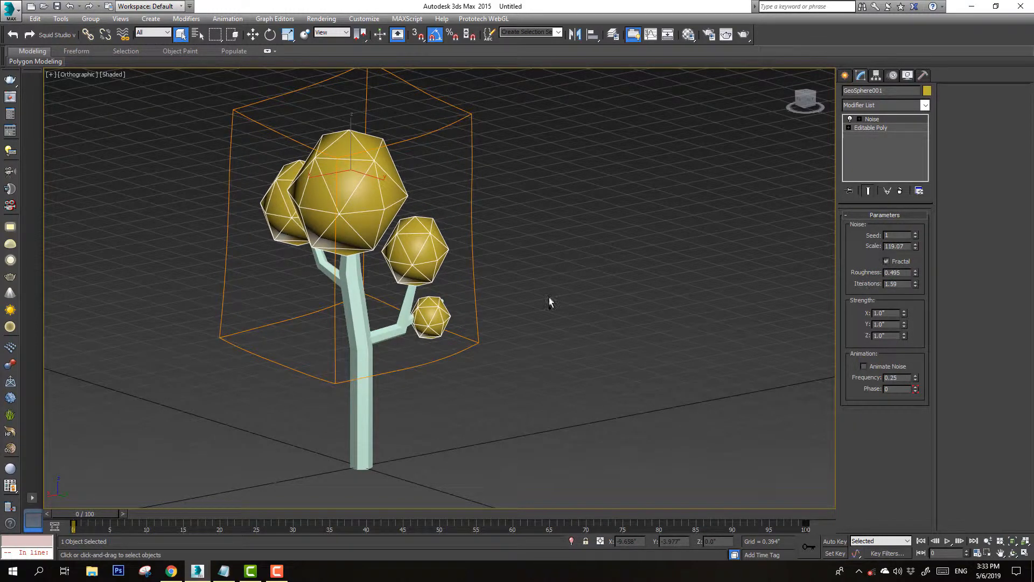
# Reduce the noise strength to about 0.36, 0.31 and 0.58 on X, Y, Z and the iterations to 1
pyautogui.keyDown('alt'); pyautogui.moveTo(550, 302); pyautogui.dragTo(401, 294, button='middle'); pyautogui.keyUp('alt')
pyautogui.moveTo(904, 317); pyautogui.dragTo(903, 347)
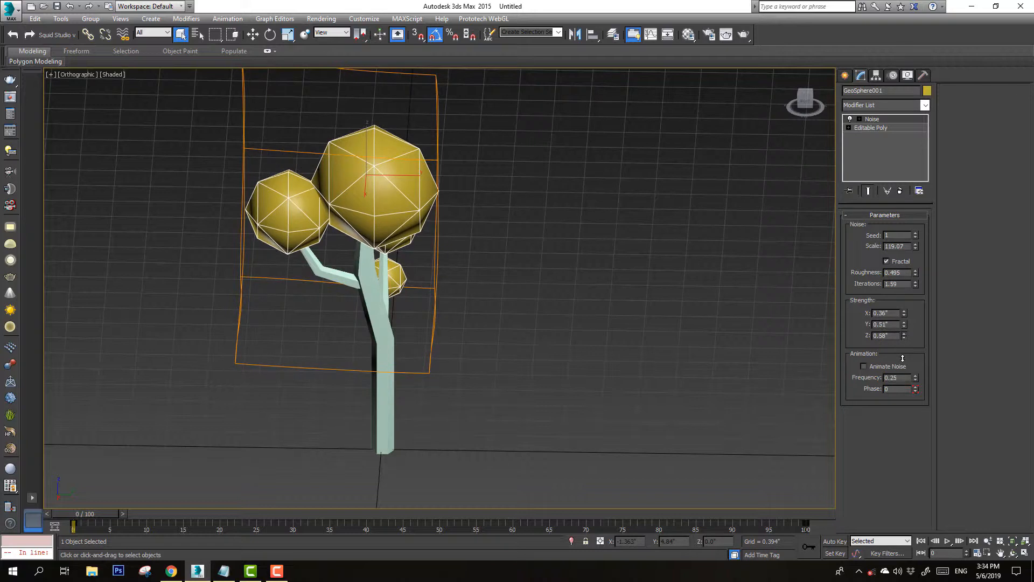
pyautogui.moveTo(915, 284); pyautogui.dragTo(925, 332)
# Convert the noisy foliage object to an editable poly and deselect it
pyautogui.hotkey('ctrl', 'r')
pyautogui.moveTo(538, 306); pyautogui.dragTo(404, 296)
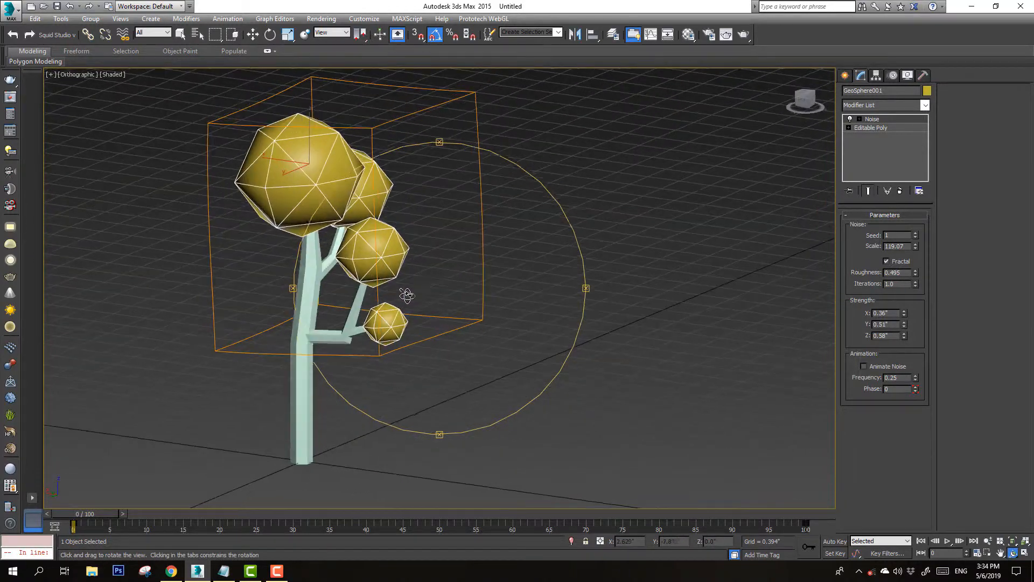
pyautogui.rightClick(405, 295)
pyautogui.rightClick(358, 261)
pyautogui.moveTo(425, 371)
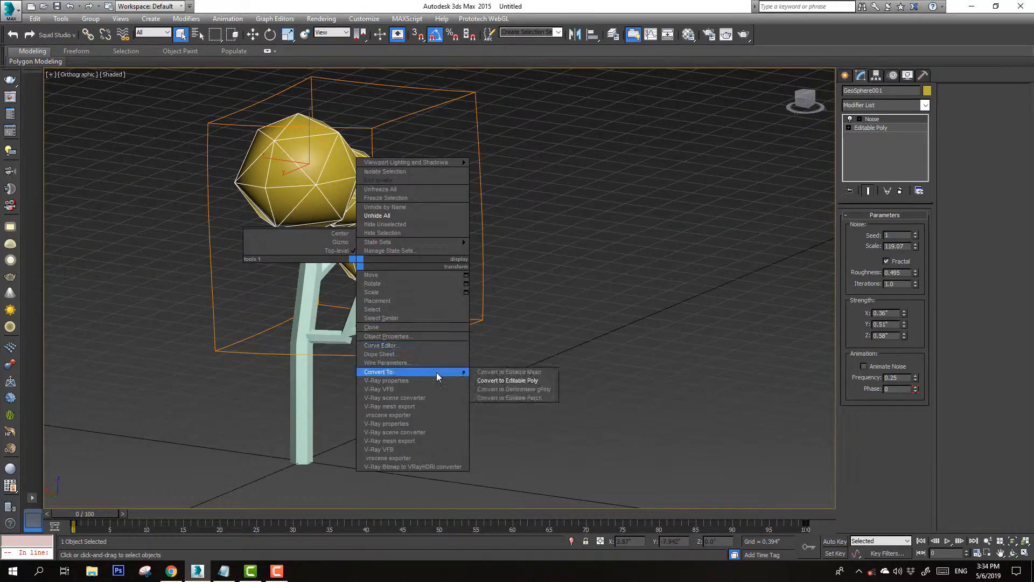
pyautogui.click(506, 380)
pyautogui.click(518, 294)
pyautogui.hotkey('ctrl', 'r')
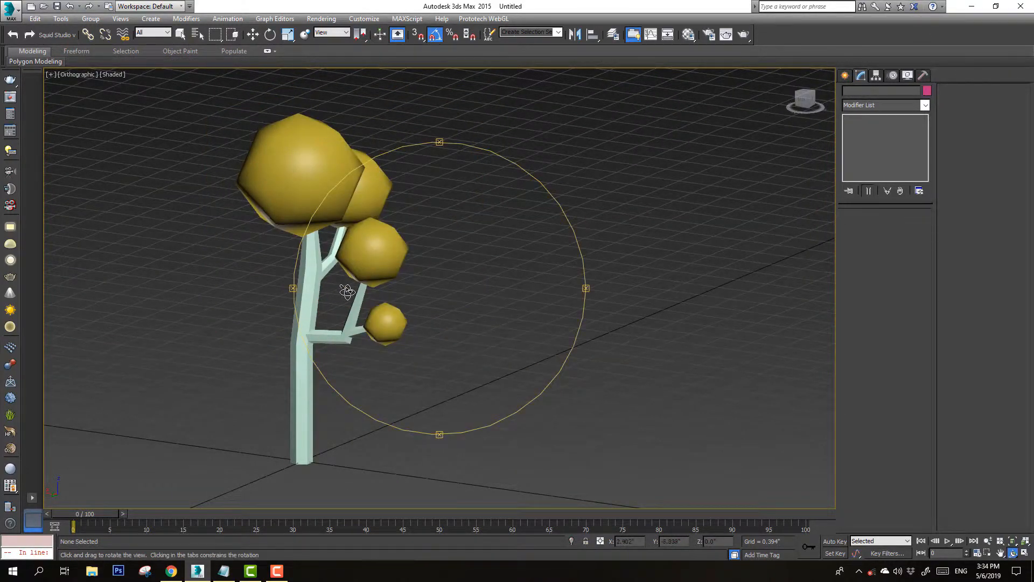
# Select the foliage object and add a Smooth modifier to it
pyautogui.moveTo(346, 295); pyautogui.dragTo(471, 289)
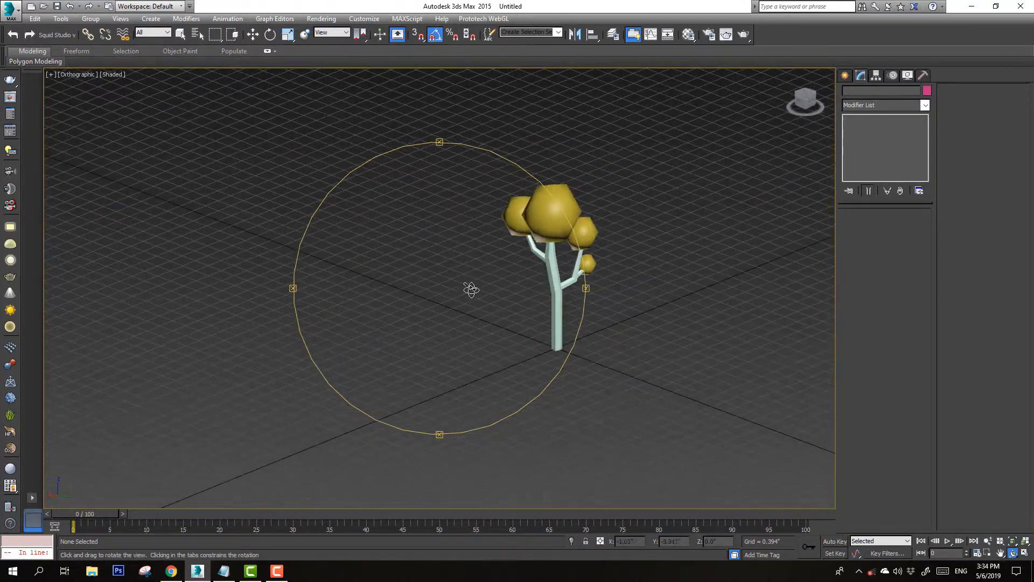
pyautogui.rightClick(470, 288)
pyautogui.click(789, 73)
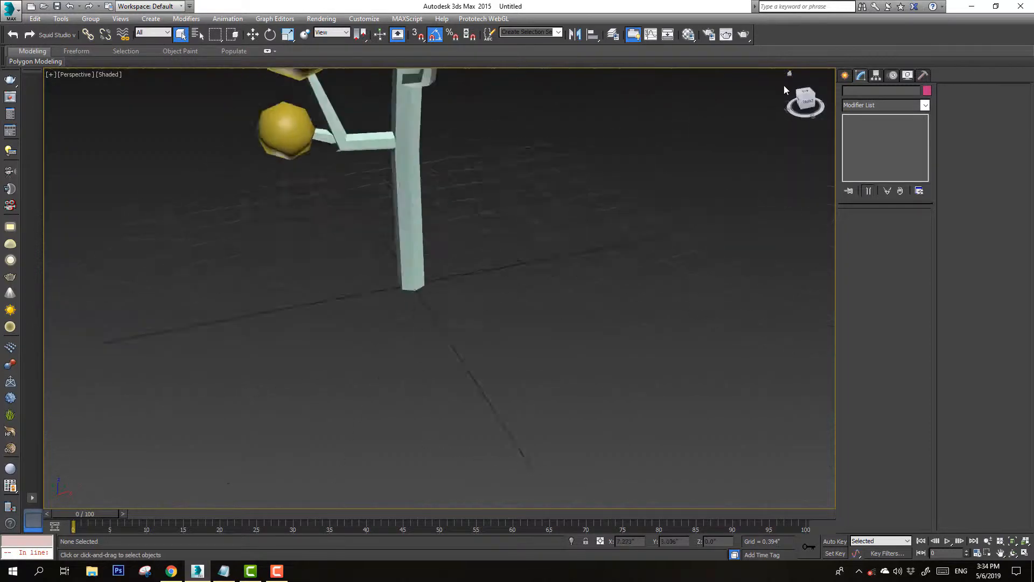
pyautogui.moveTo(488, 169); pyautogui.dragTo(472, 269, button='middle')
pyautogui.scroll(-3, 473, 268)
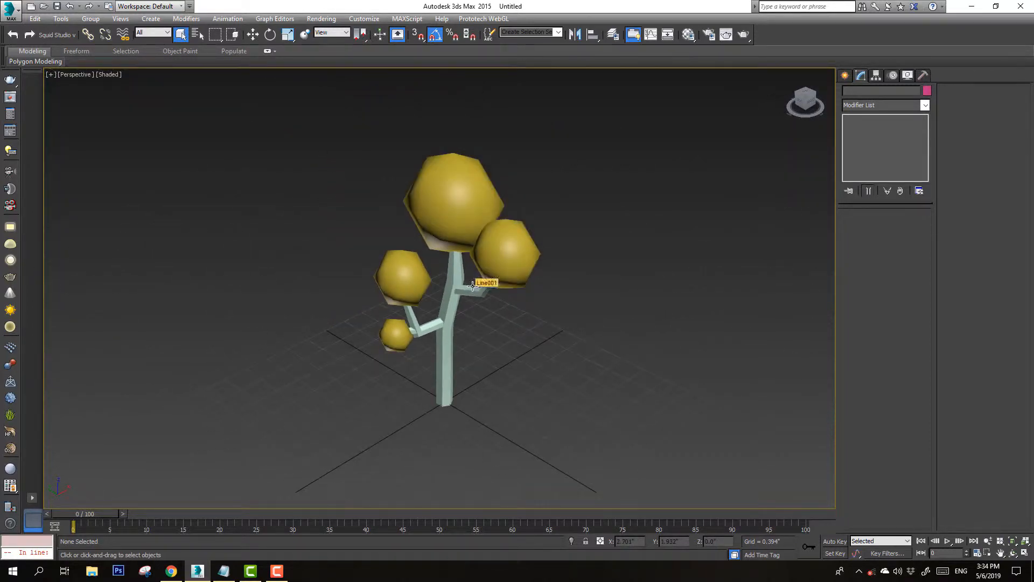
pyautogui.hotkey('ctrl', 'r')
pyautogui.moveTo(463, 280)
pyautogui.mouseDown()
pyautogui.moveTo(539, 278)
pyautogui.moveTo(346, 261)
pyautogui.moveTo(512, 269)
pyautogui.moveTo(461, 272)
pyautogui.mouseUp()
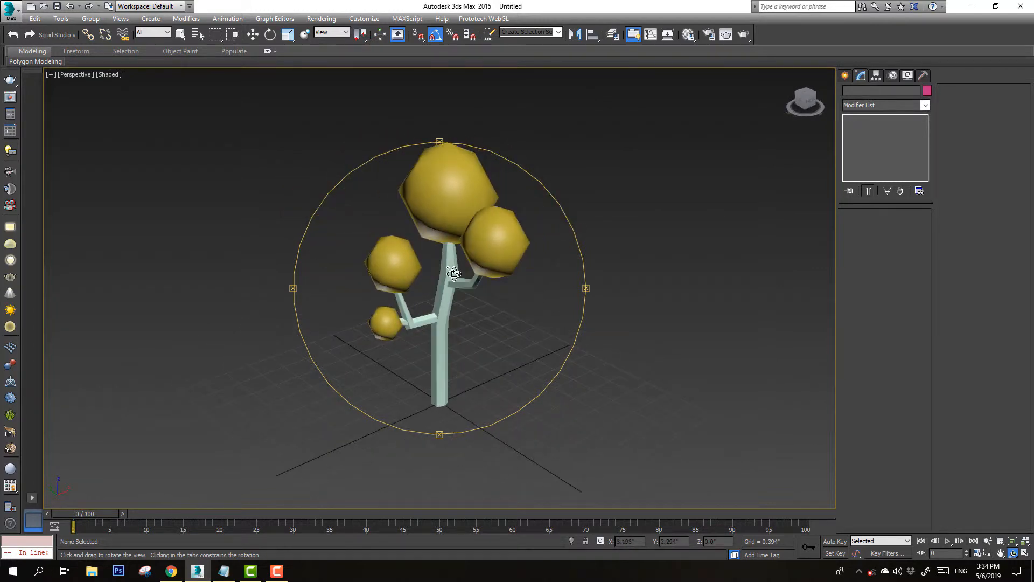
pyautogui.rightClick(459, 248)
pyautogui.click(456, 182)
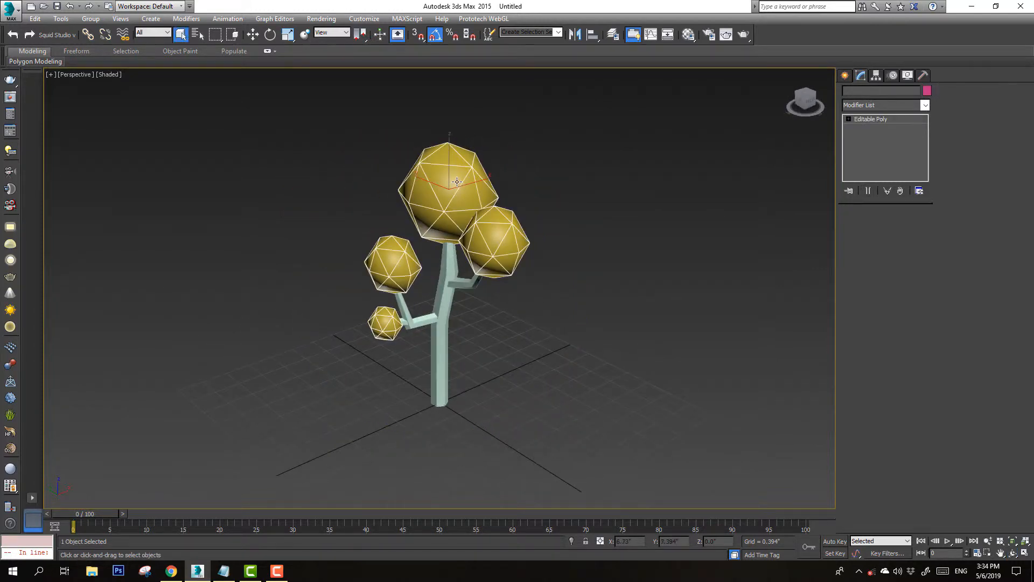
pyautogui.click(925, 106)
pyautogui.press('s')
pyautogui.press('s')
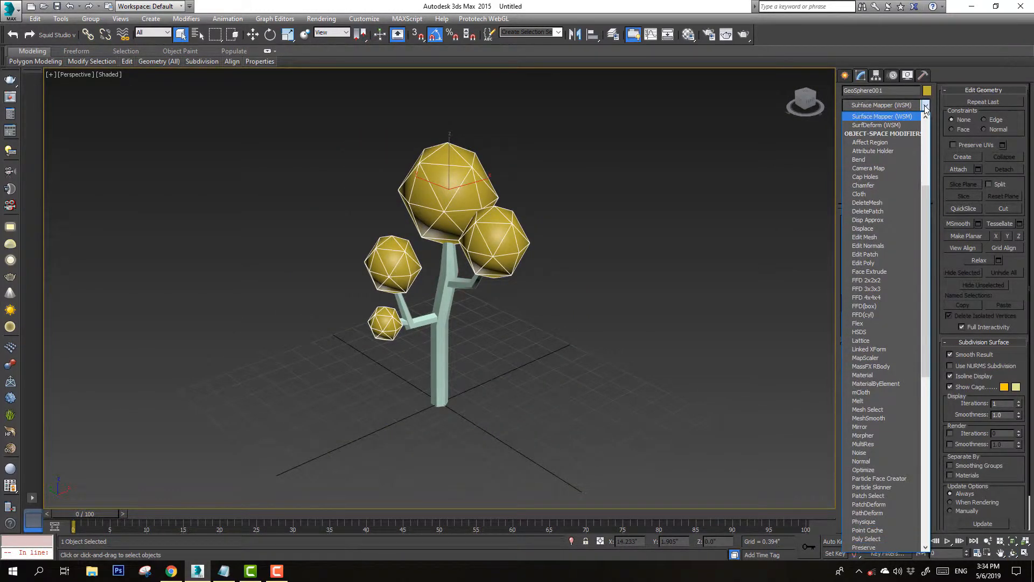
pyautogui.press('s')
pyautogui.press('s')
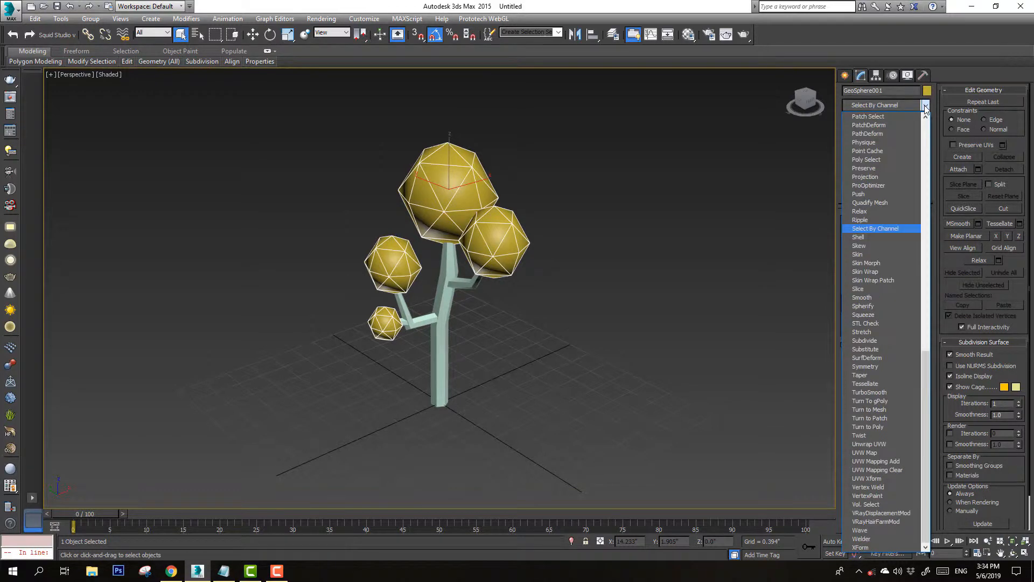
pyautogui.click(867, 298)
# Convert the smoothed foliage object to an editable poly
pyautogui.rightClick(474, 180)
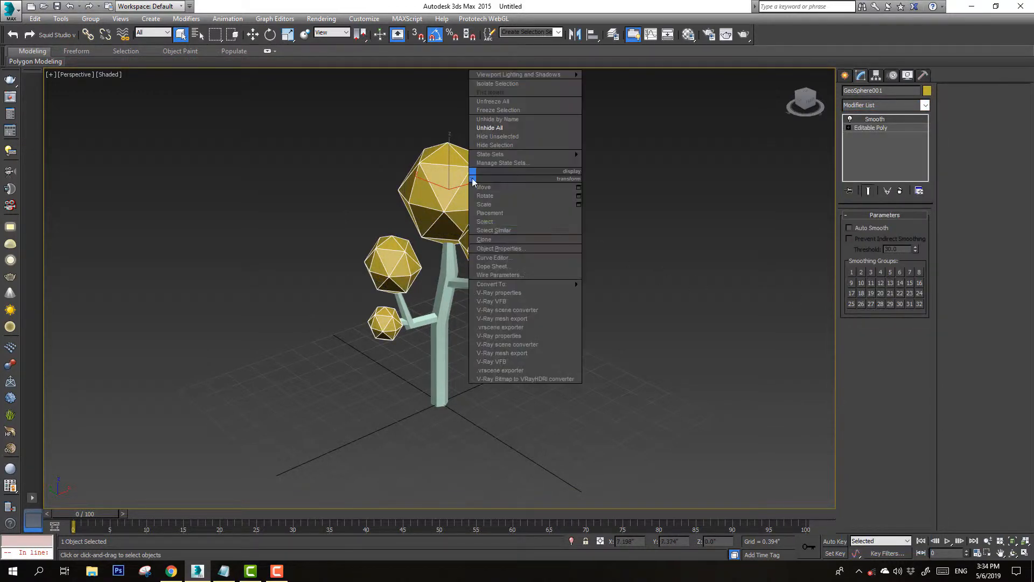
pyautogui.moveTo(561, 286)
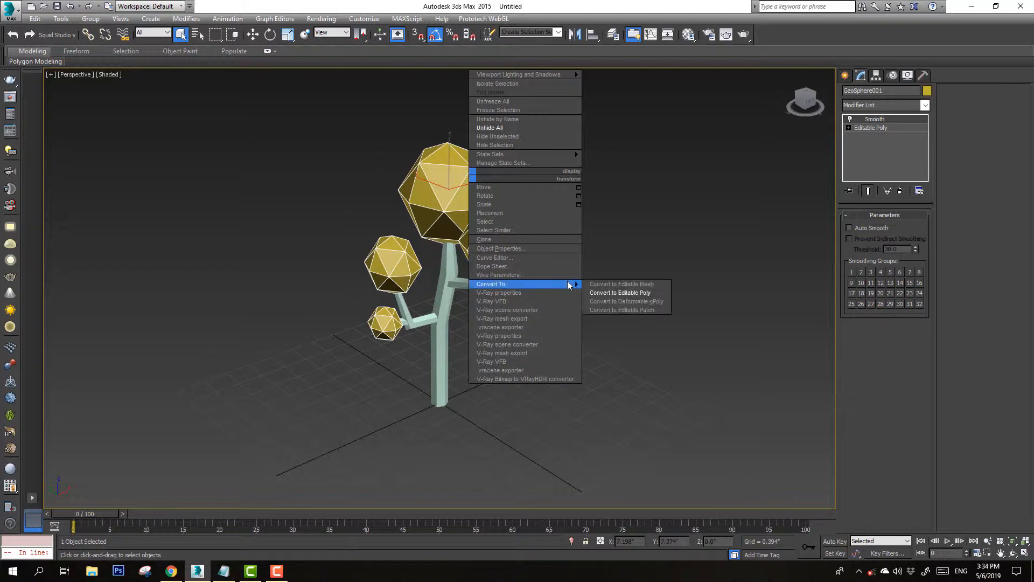
pyautogui.click(597, 292)
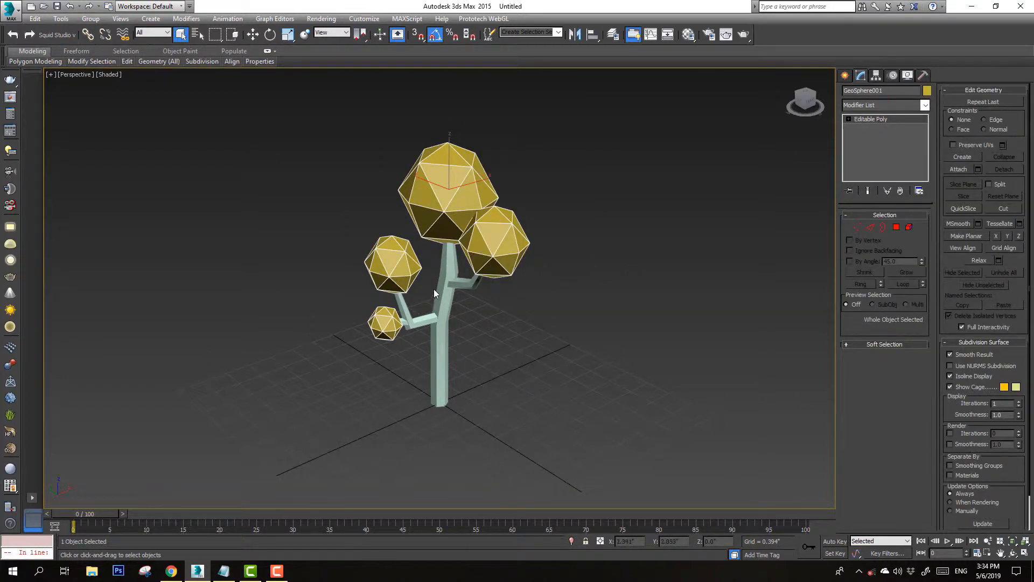
# Change the trunk's object color to brown and deselect it
pyautogui.click(451, 265)
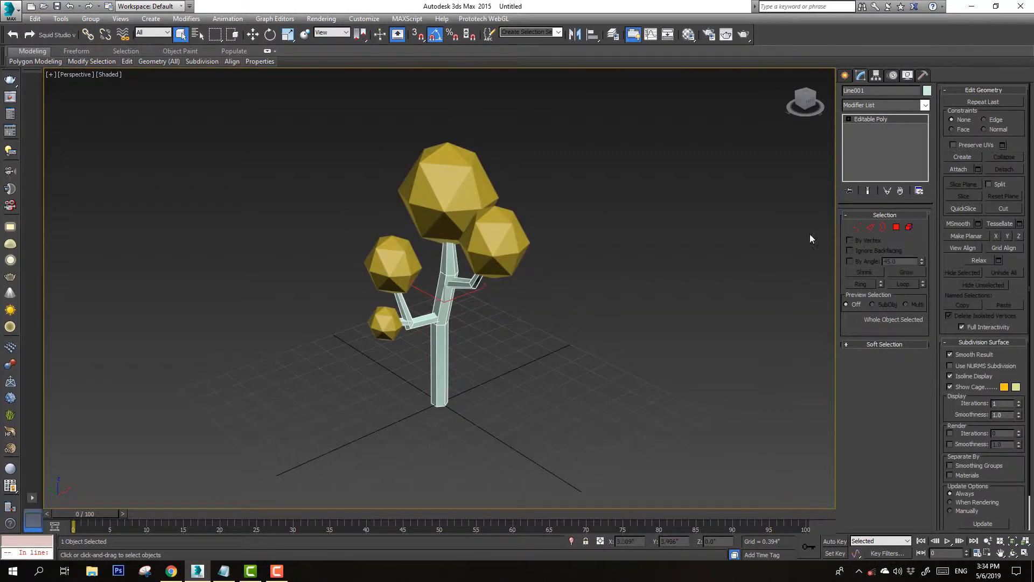
pyautogui.click(927, 91)
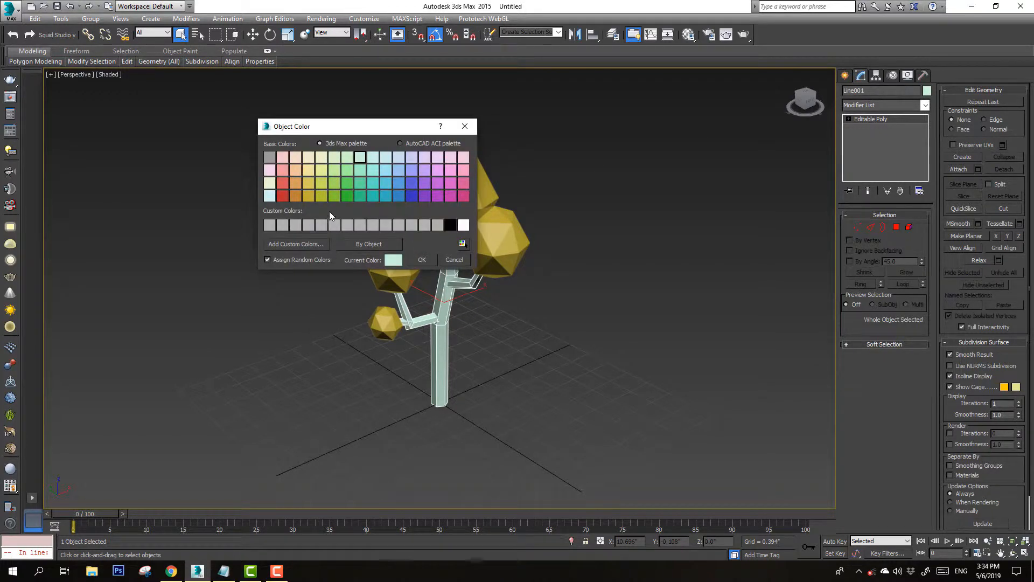
pyautogui.click(294, 196)
pyautogui.click(423, 259)
pyautogui.click(572, 250)
# Change the foliage object's color to green and deselect it
pyautogui.click(471, 217)
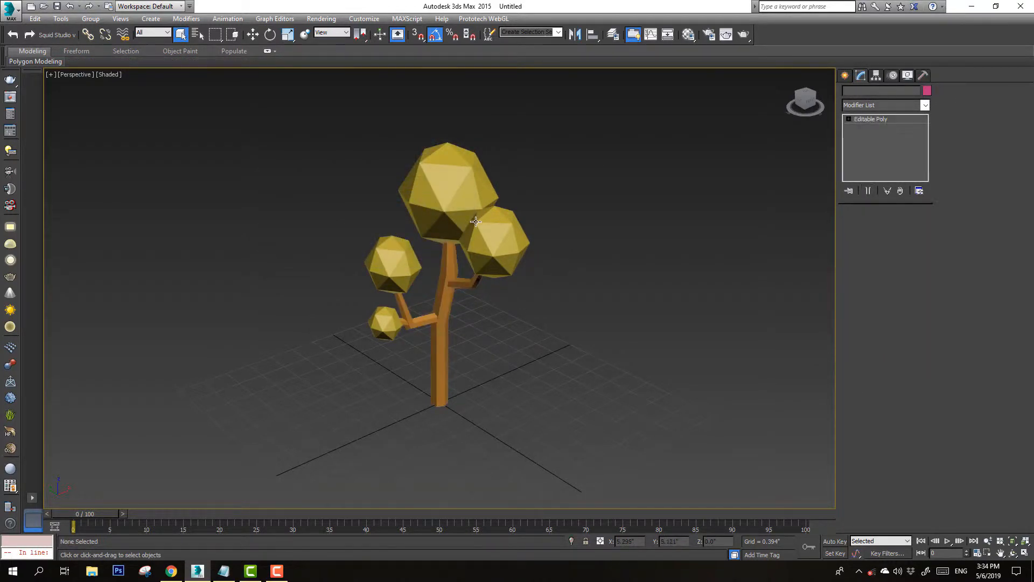
pyautogui.click(926, 91)
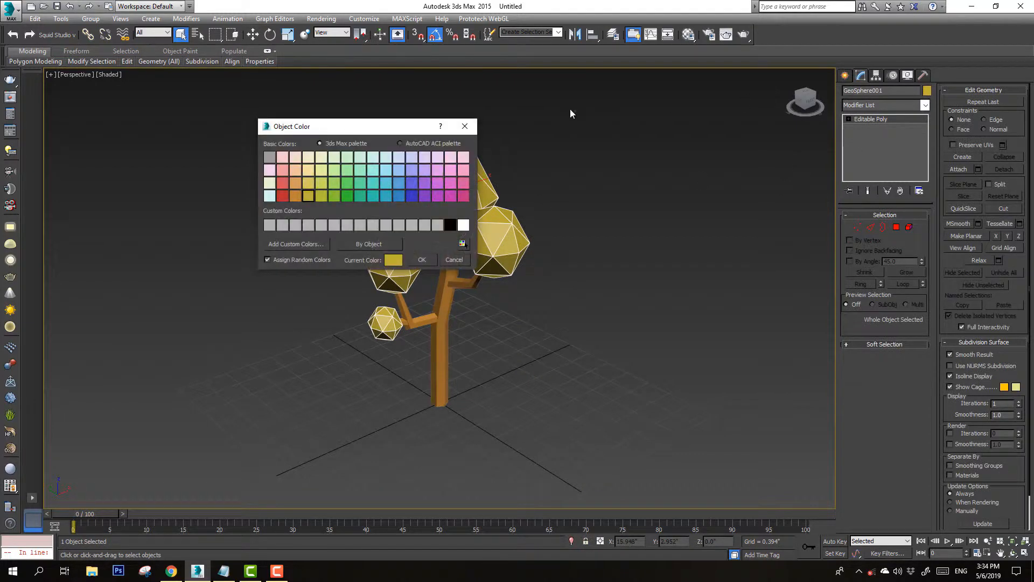
pyautogui.click(333, 195)
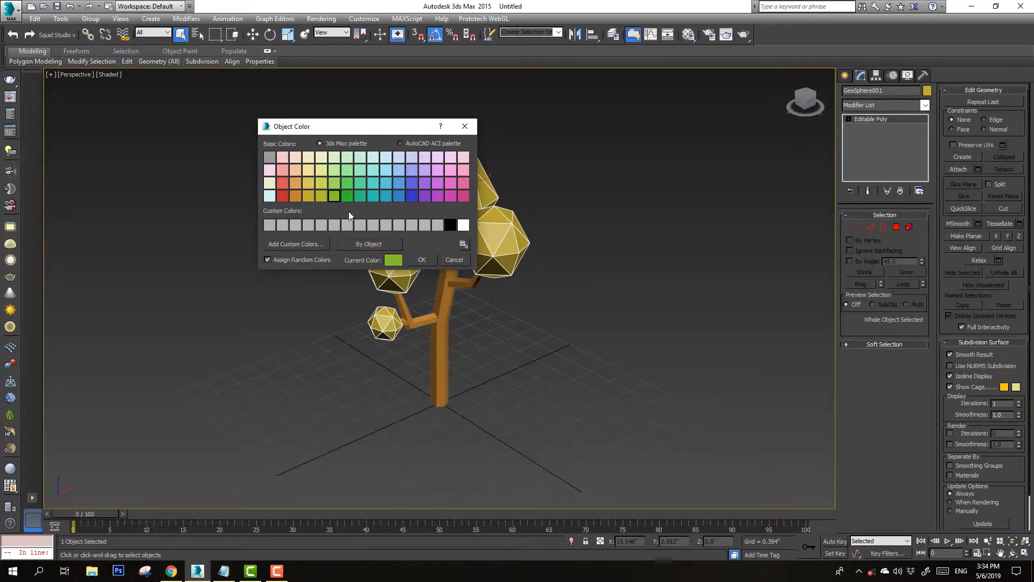
pyautogui.click(421, 259)
pyautogui.click(574, 216)
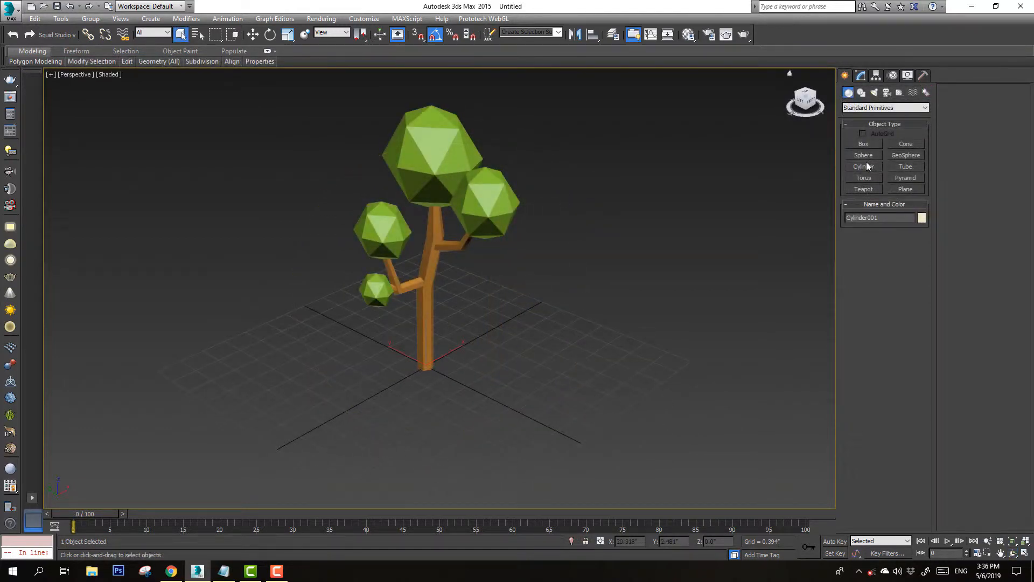
# Create a five-sided cylinder base under the tree, radius about 1.85, and convert it to an editable poly
pyautogui.click(864, 167)
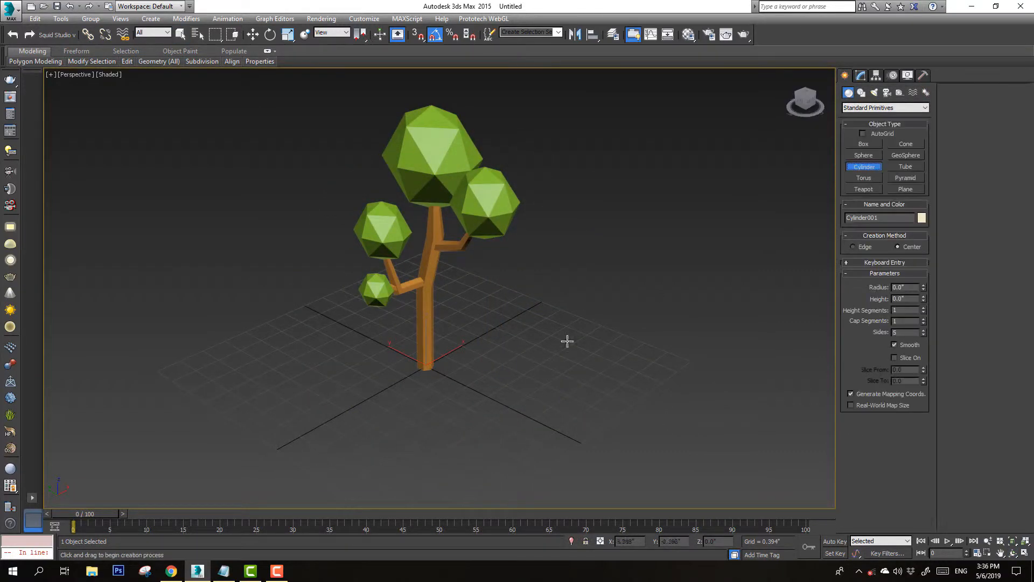
pyautogui.moveTo(424, 365); pyautogui.dragTo(475, 433)
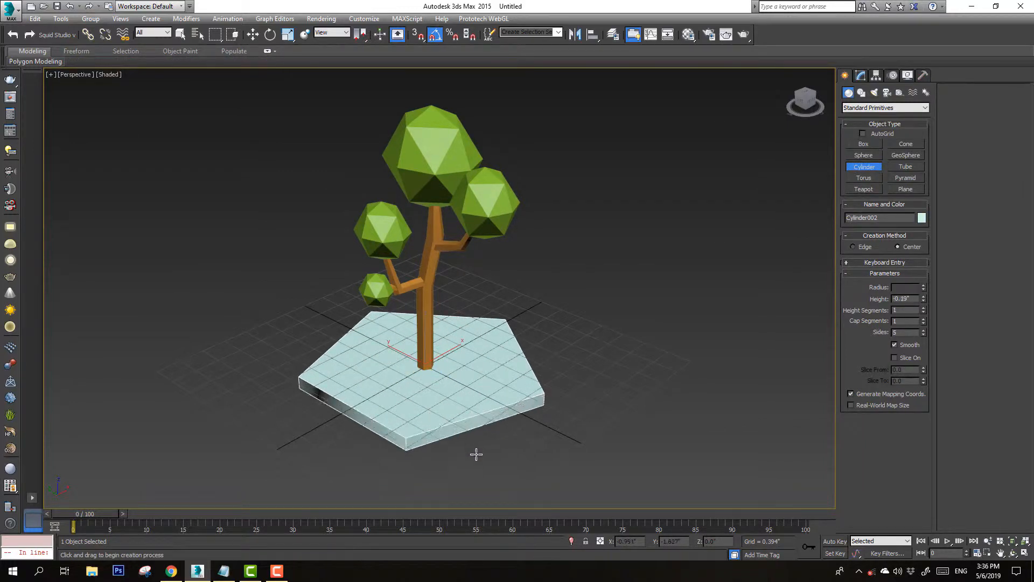
pyautogui.click(862, 76)
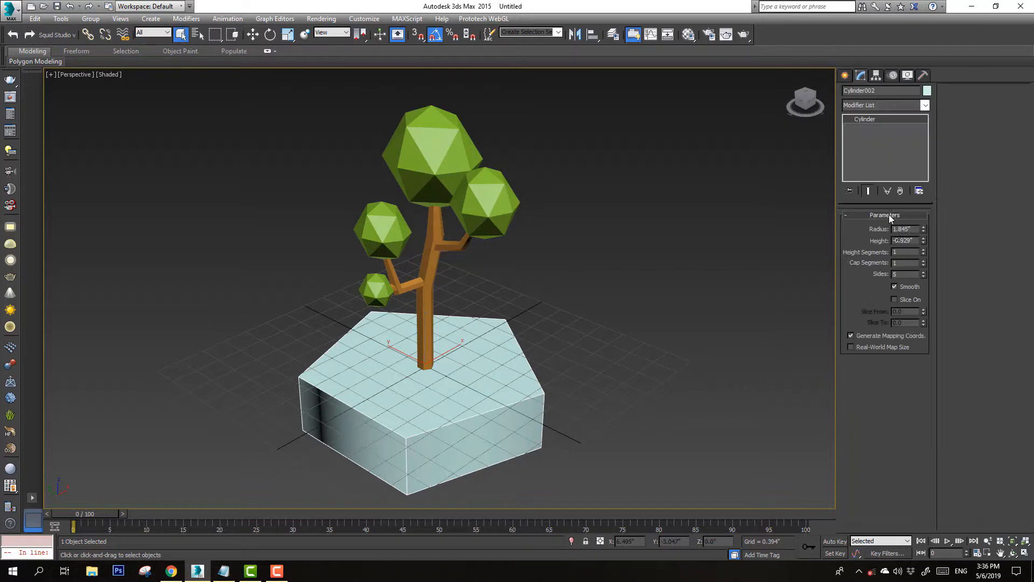
pyautogui.rightClick(475, 396)
pyautogui.click(603, 471)
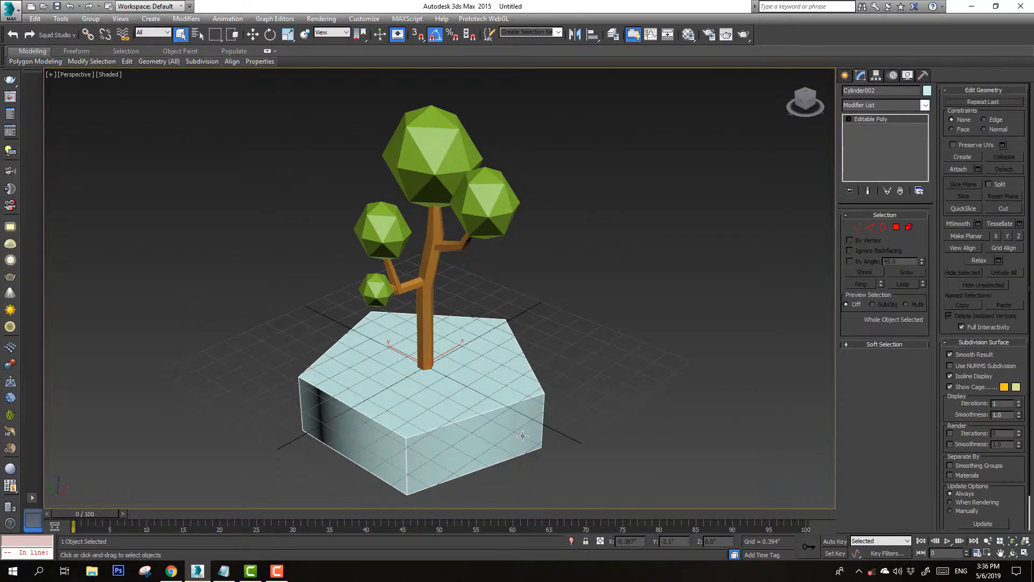
# Select the whole base element and tessellate it three times
pyautogui.moveTo(522, 435); pyautogui.dragTo(569, 343, button='middle')
pyautogui.click(896, 227)
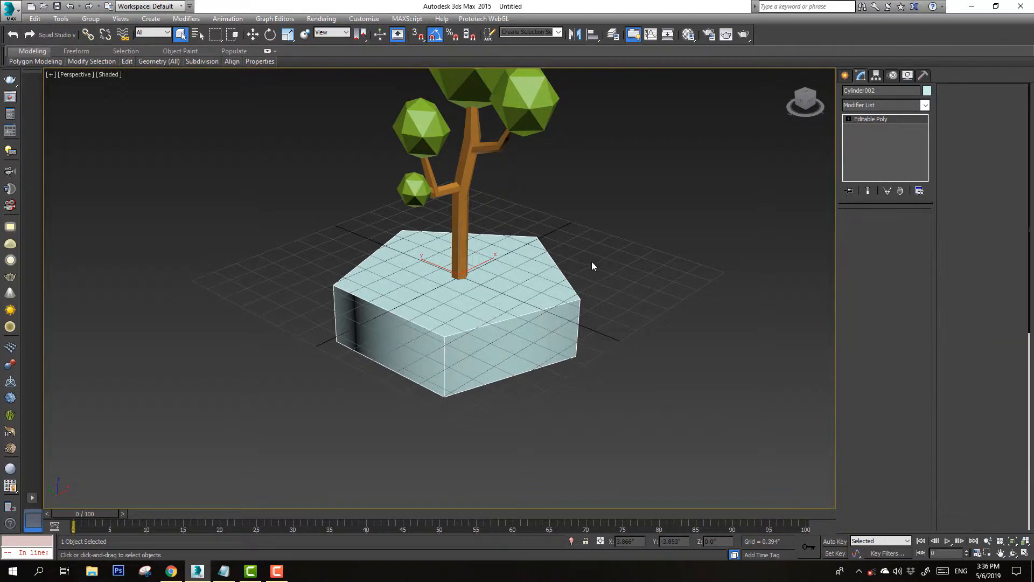
pyautogui.click(909, 229)
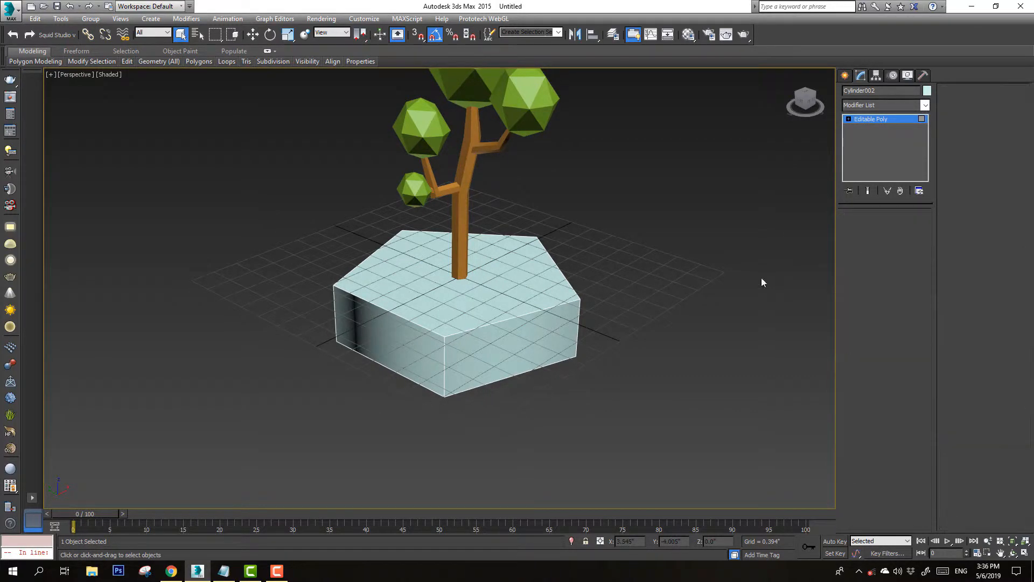
pyautogui.click(528, 319)
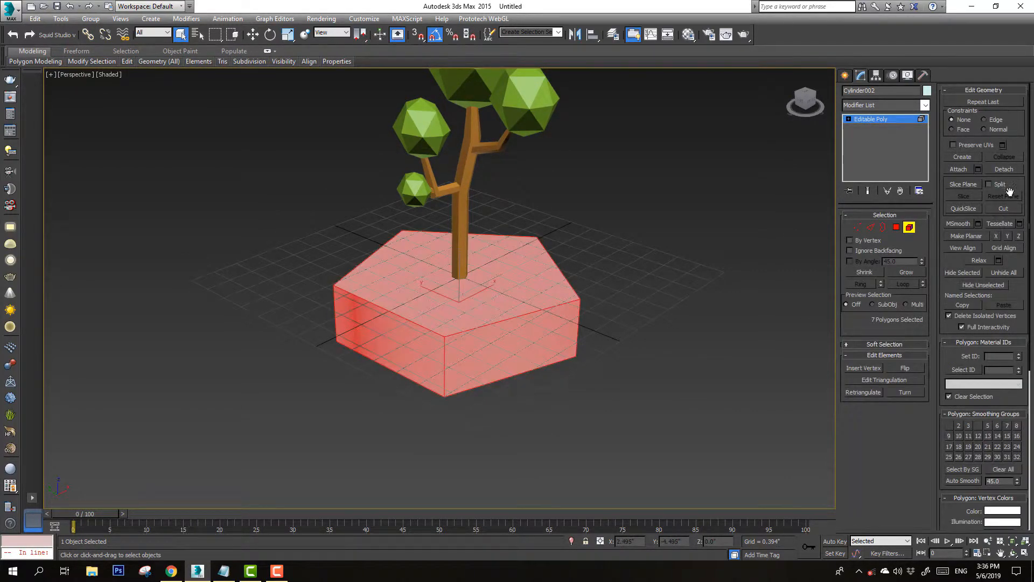
pyautogui.click(1002, 224)
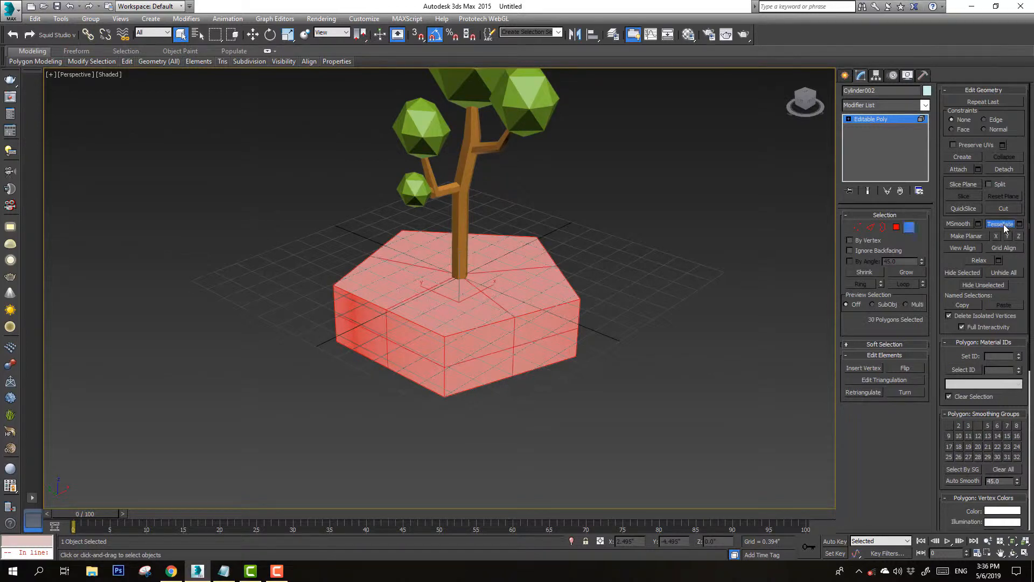
pyautogui.click(1003, 225)
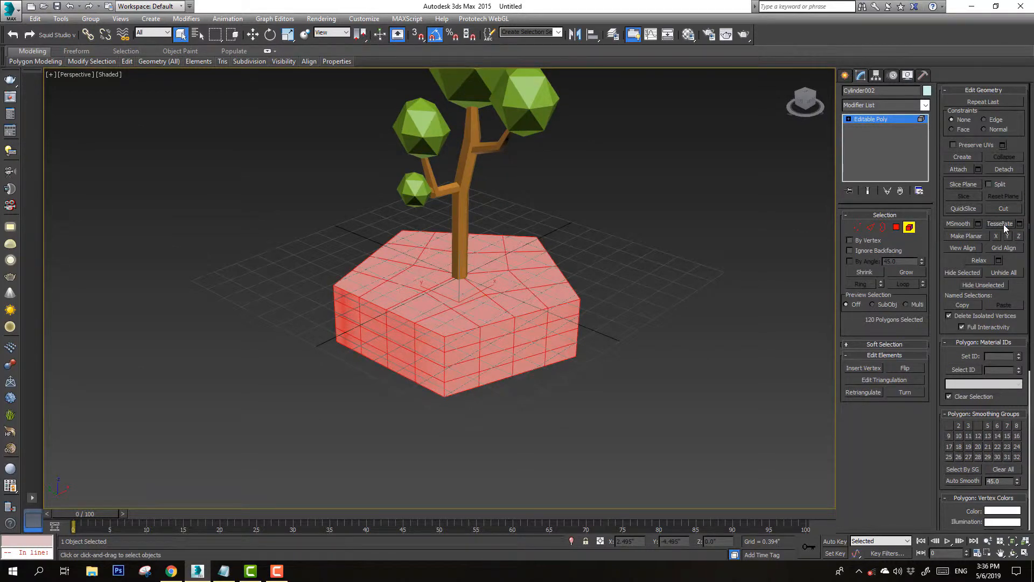
pyautogui.click(1002, 224)
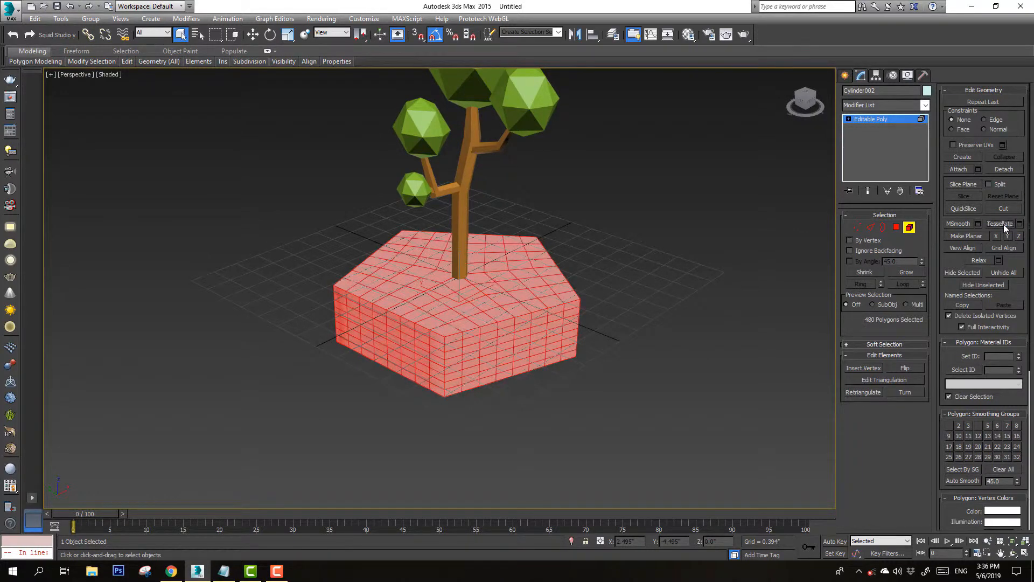
# Select the horizontal edge loops around the base's sides and remove them
pyautogui.click(870, 227)
pyautogui.doubleClick(491, 333)
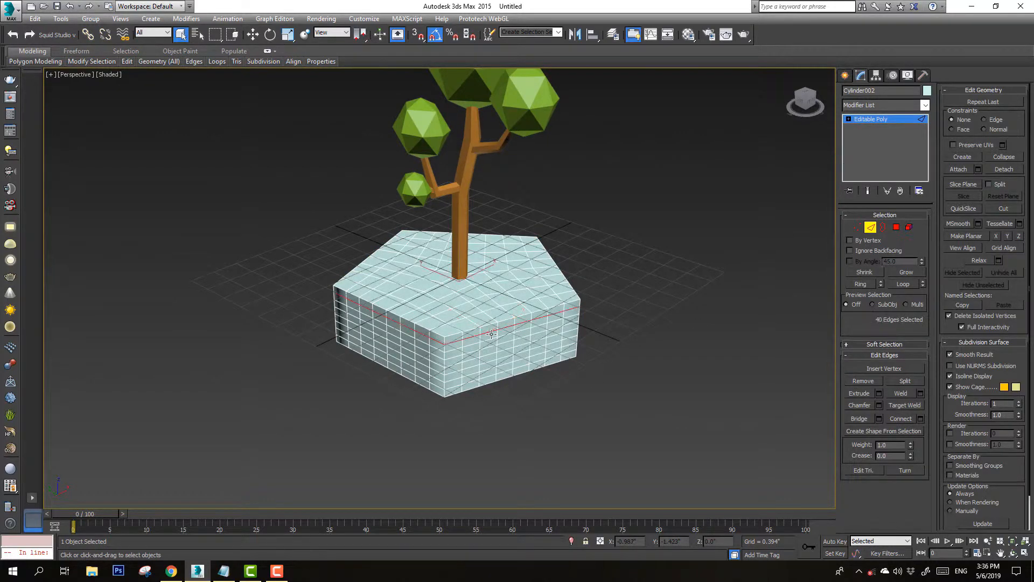
pyautogui.keyDown('ctrl'); pyautogui.doubleClick(490, 339); pyautogui.keyUp('ctrl')
pyautogui.keyDown('ctrl'); pyautogui.doubleClick(489, 350); pyautogui.keyUp('ctrl')
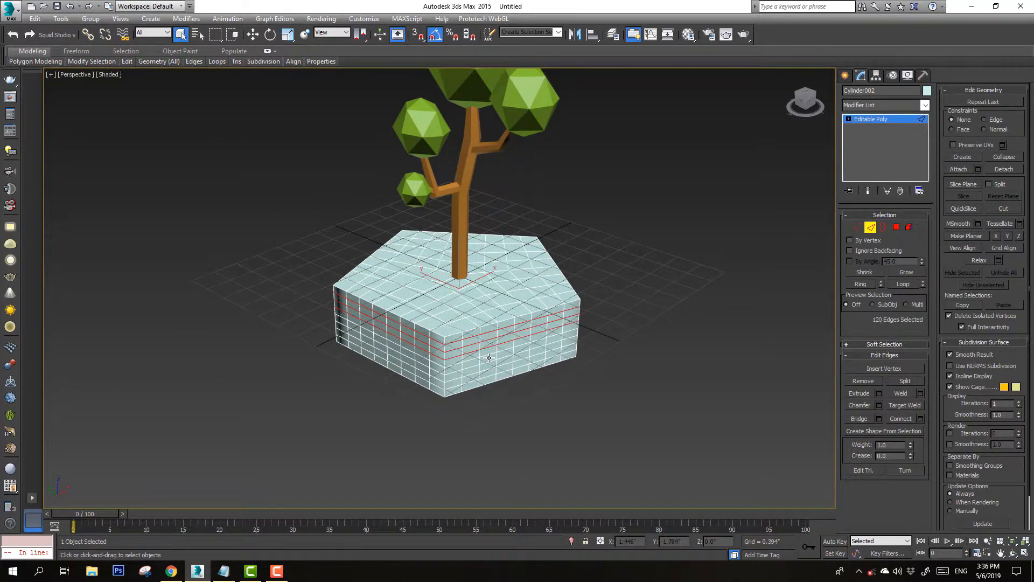
pyautogui.keyDown('ctrl'); pyautogui.doubleClick(489, 357); pyautogui.keyUp('ctrl')
pyautogui.hotkey('ctrl', 'z')
pyautogui.keyDown('ctrl'); pyautogui.doubleClick(488, 355); pyautogui.keyUp('ctrl')
pyautogui.keyDown('ctrl'); pyautogui.doubleClick(488, 362); pyautogui.keyUp('ctrl')
pyautogui.keyDown('ctrl'); pyautogui.doubleClick(486, 373); pyautogui.keyUp('ctrl')
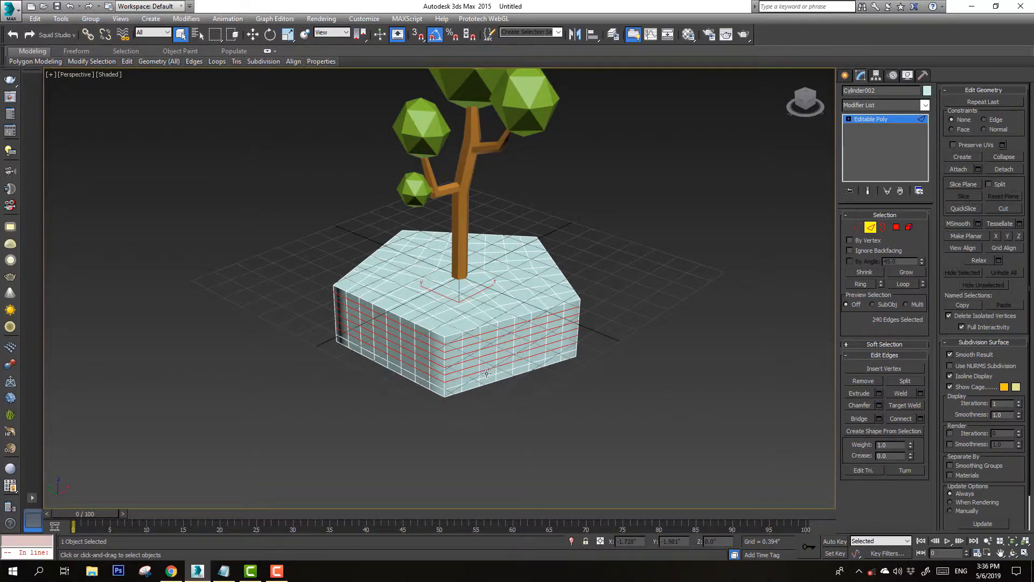
pyautogui.hotkey('ctrl', 'BackSpace')
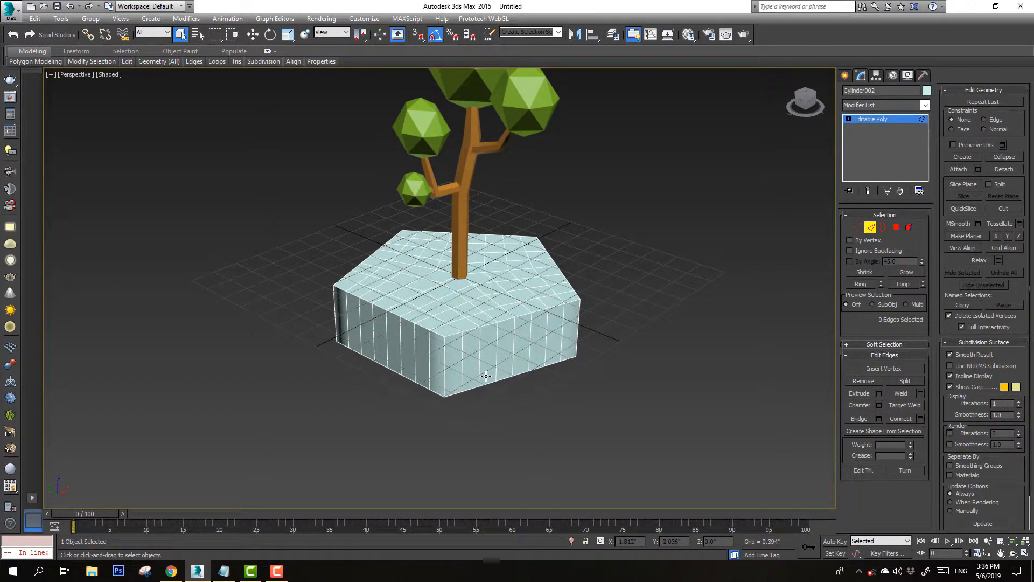
# Select the base's bottom polygons using selection by angle
pyautogui.keyDown('alt'); pyautogui.moveTo(485, 375); pyautogui.dragTo(468, 299, button='middle'); pyautogui.keyUp('alt')
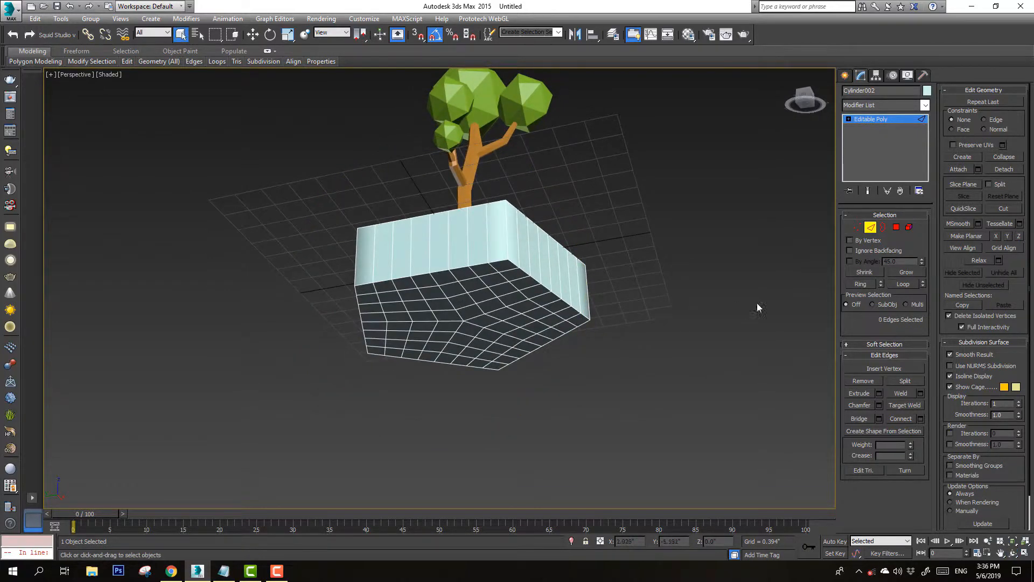
pyautogui.click(896, 227)
pyautogui.hotkey('ctrl', 'a')
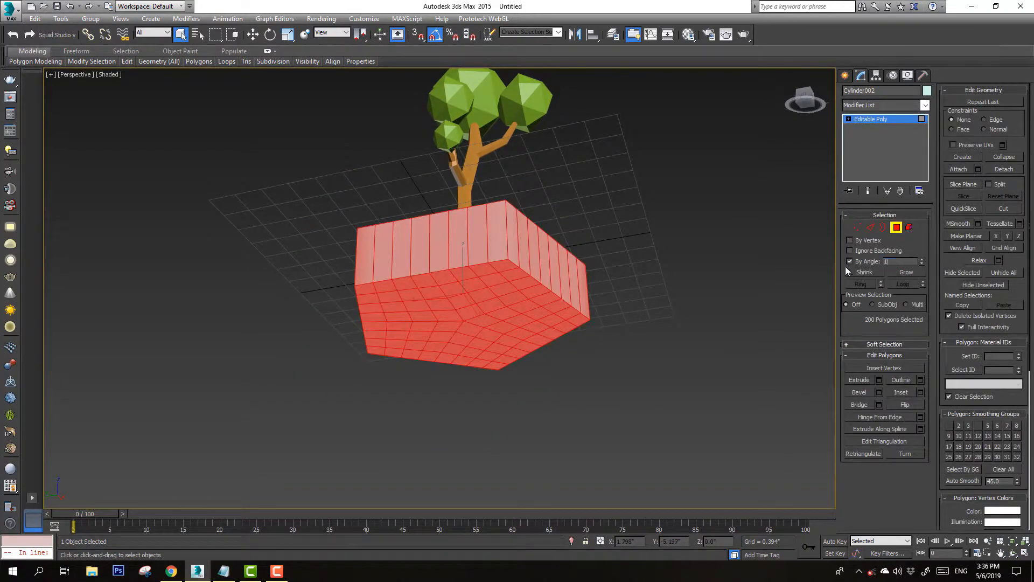
pyautogui.click(497, 305)
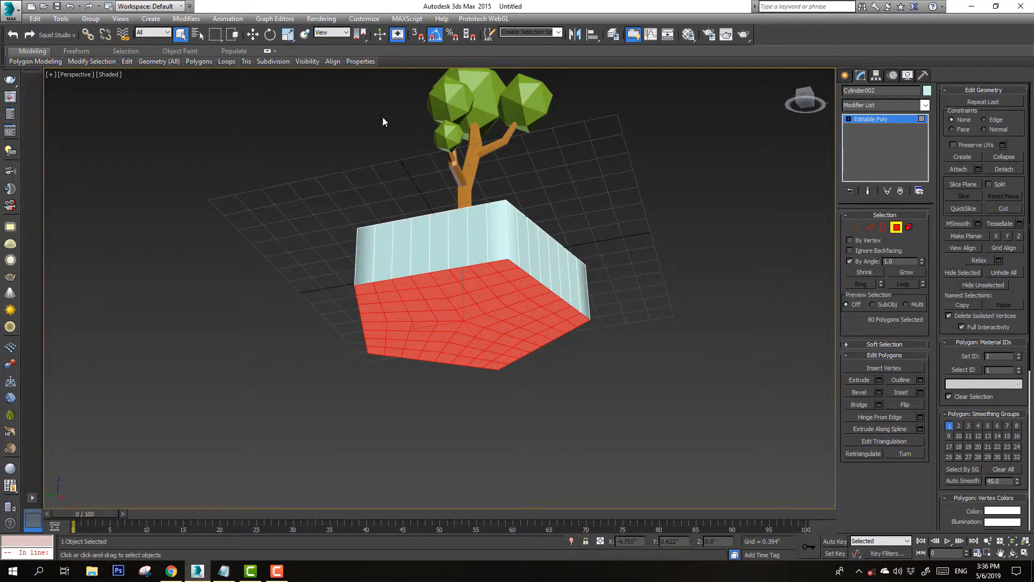
# Try collapsing the selected bottom polygons, then undo it
pyautogui.click(1004, 157)
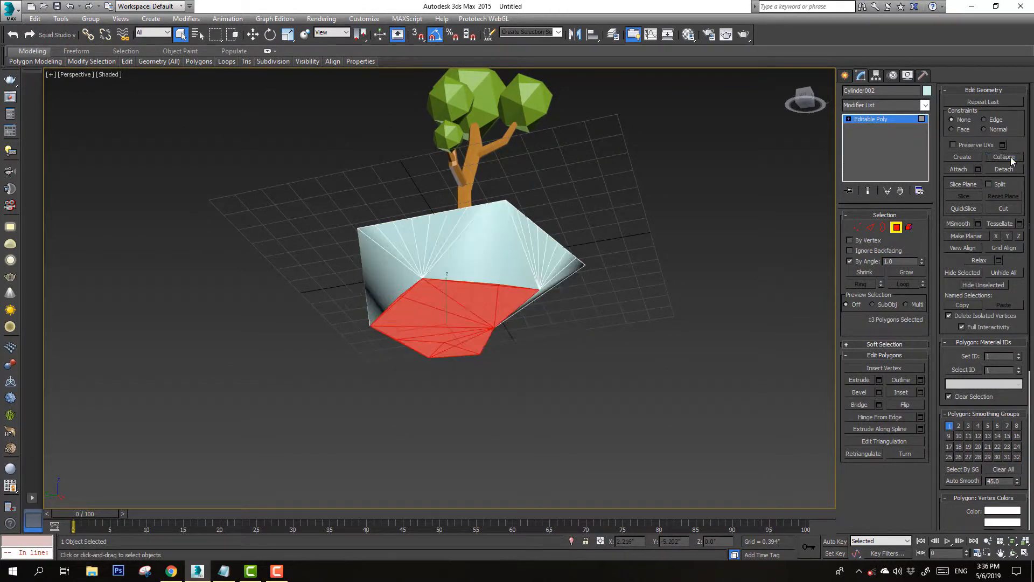
pyautogui.hotkey('ctrl', 'z')
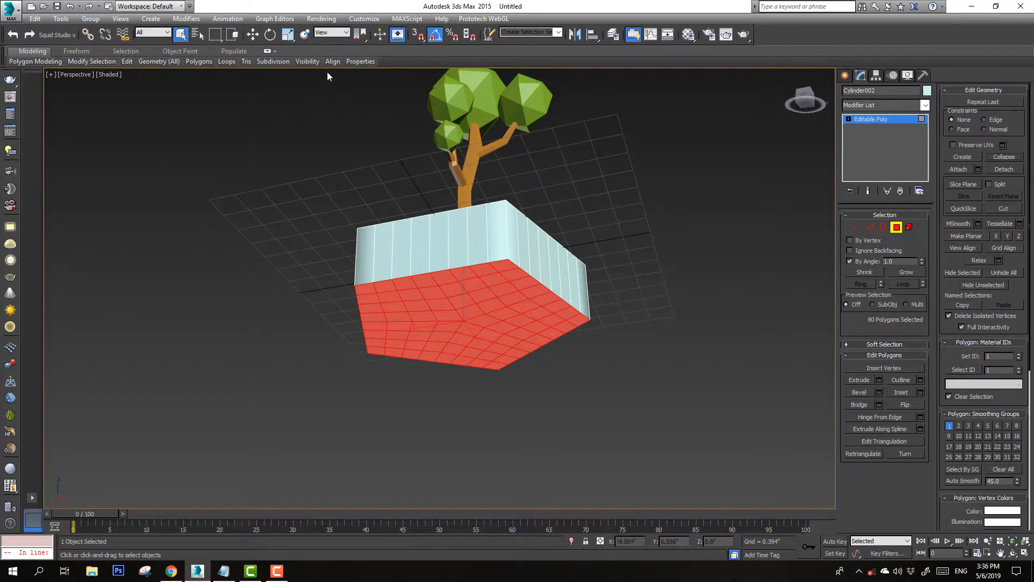
# Scale the bottom polygons down to taper the base toward its underside
pyautogui.click(293, 36)
pyautogui.moveTo(463, 326); pyautogui.dragTo(453, 388)
pyautogui.hotkey('ctrl', 'r')
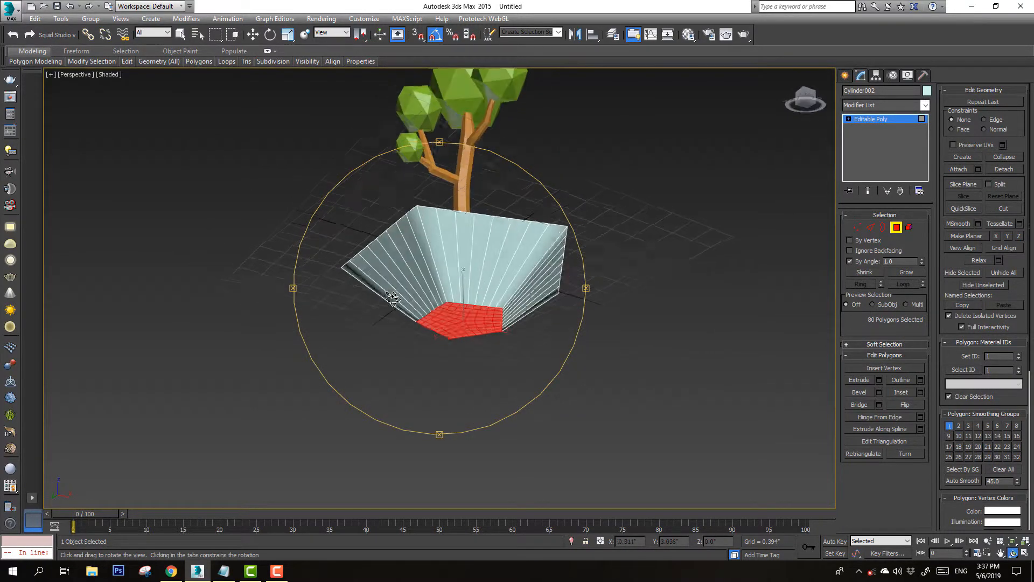
# Delete the base's bottom polygons, then pull the open border downward and collapse it to a single point
pyautogui.press('q')
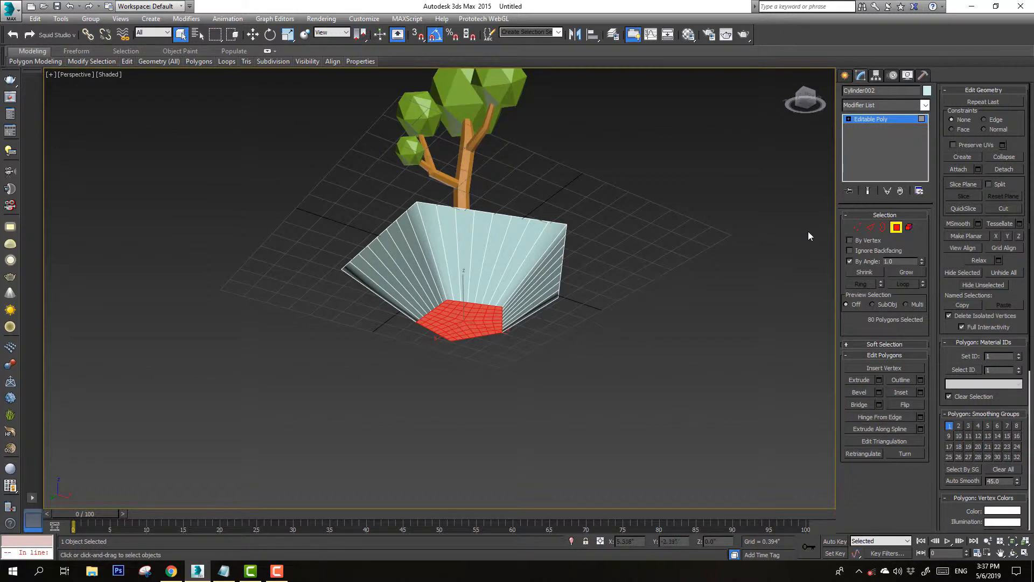
pyautogui.press('Delete')
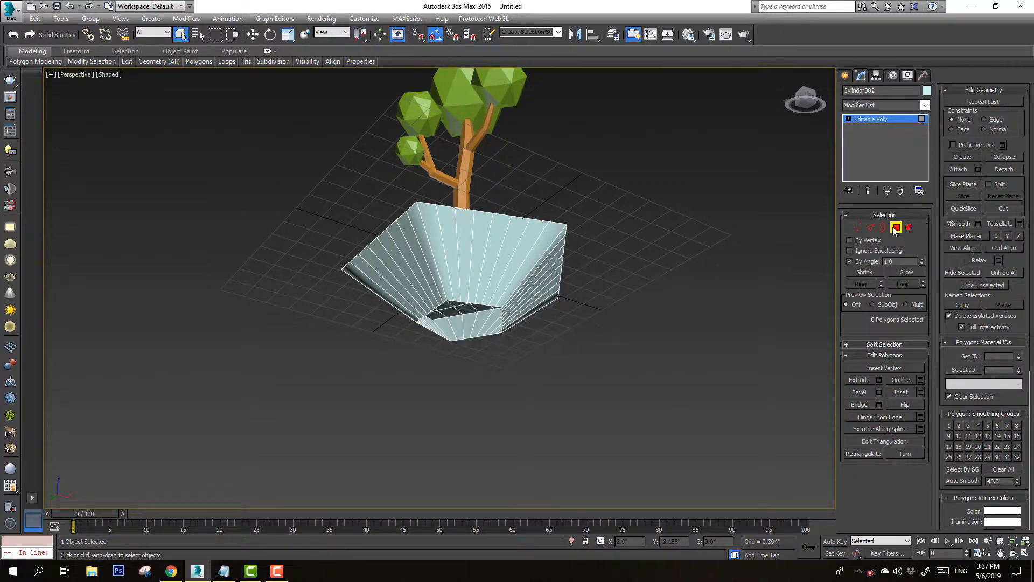
pyautogui.click(883, 227)
pyautogui.click(480, 304)
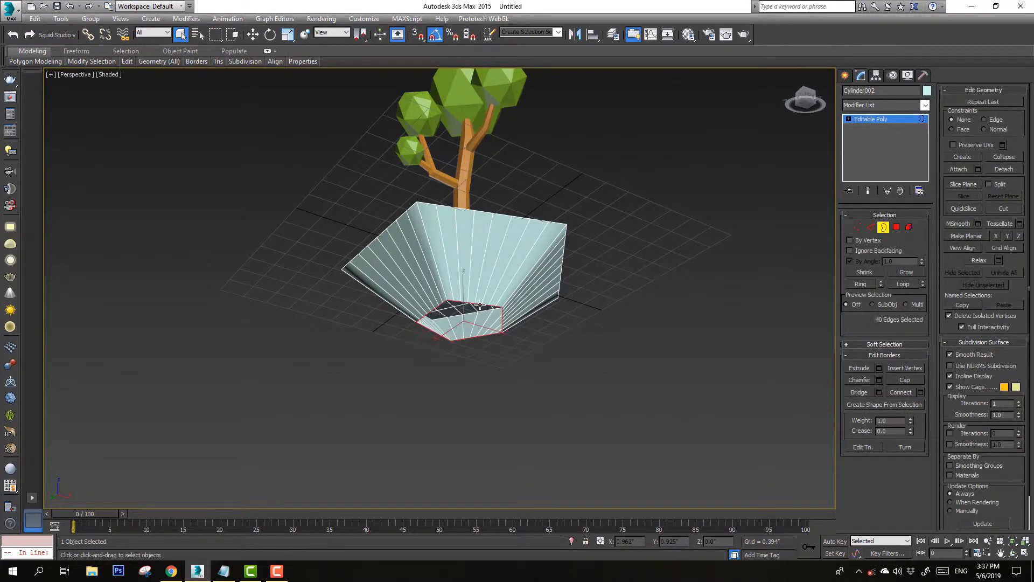
pyautogui.press('w')
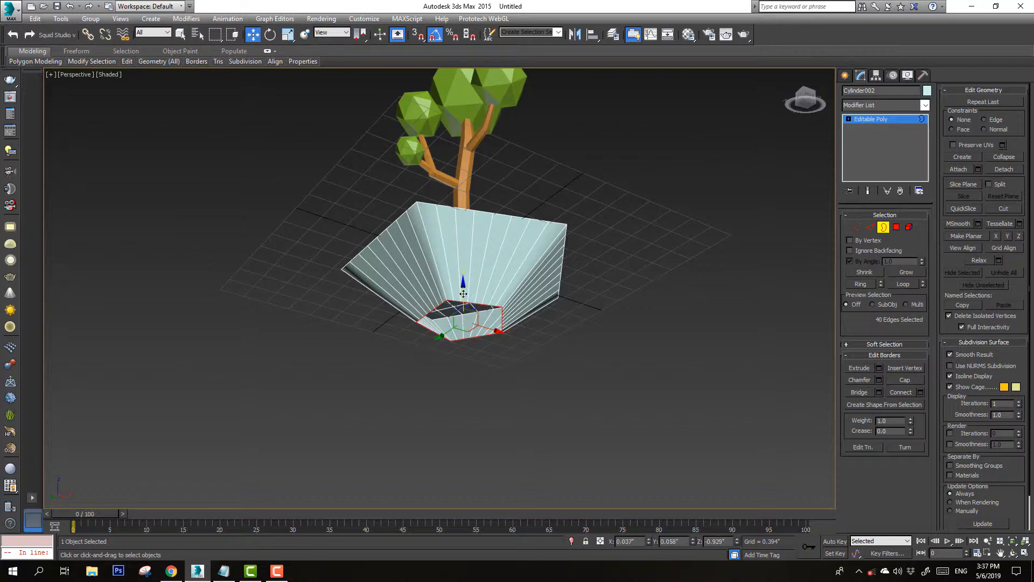
pyautogui.moveTo(463, 290); pyautogui.dragTo(483, 377)
pyautogui.press('r')
pyautogui.press('w')
pyautogui.click(1006, 158)
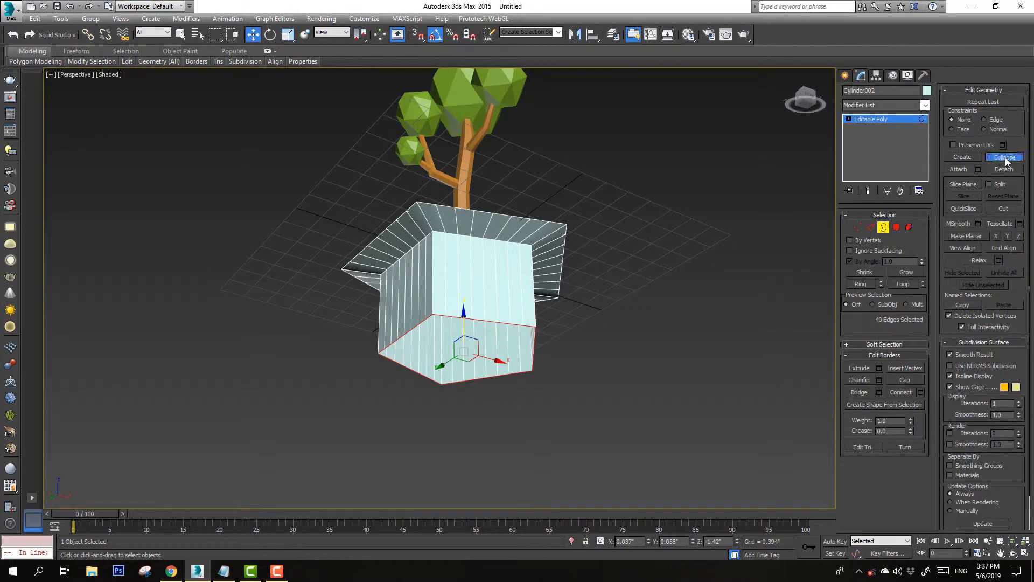
# Select the edge loop around the base's upper rim and scale it
pyautogui.keyDown('alt'); pyautogui.moveTo(404, 264); pyautogui.dragTo(454, 266, button='middle'); pyautogui.keyUp('alt')
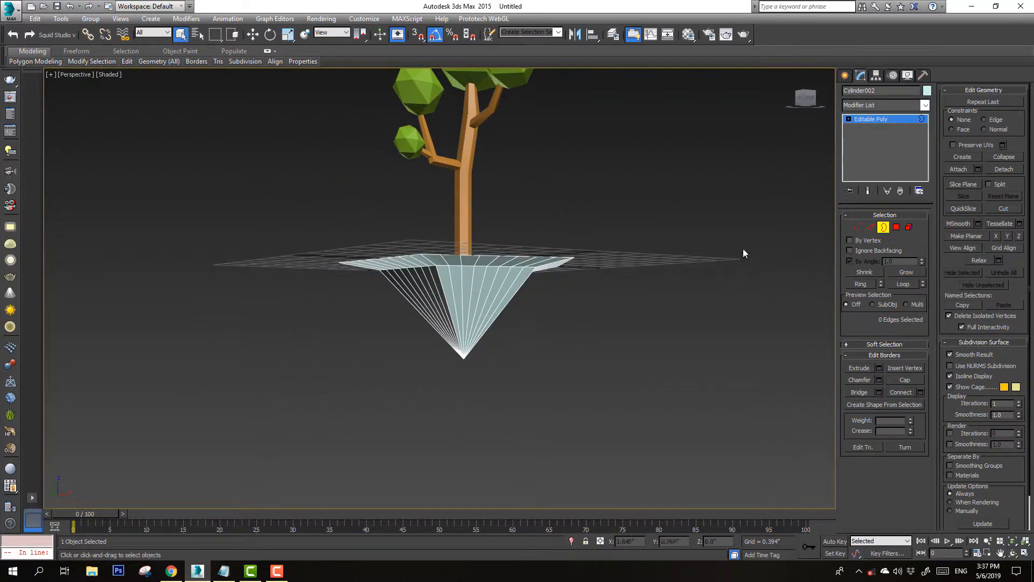
pyautogui.click(870, 226)
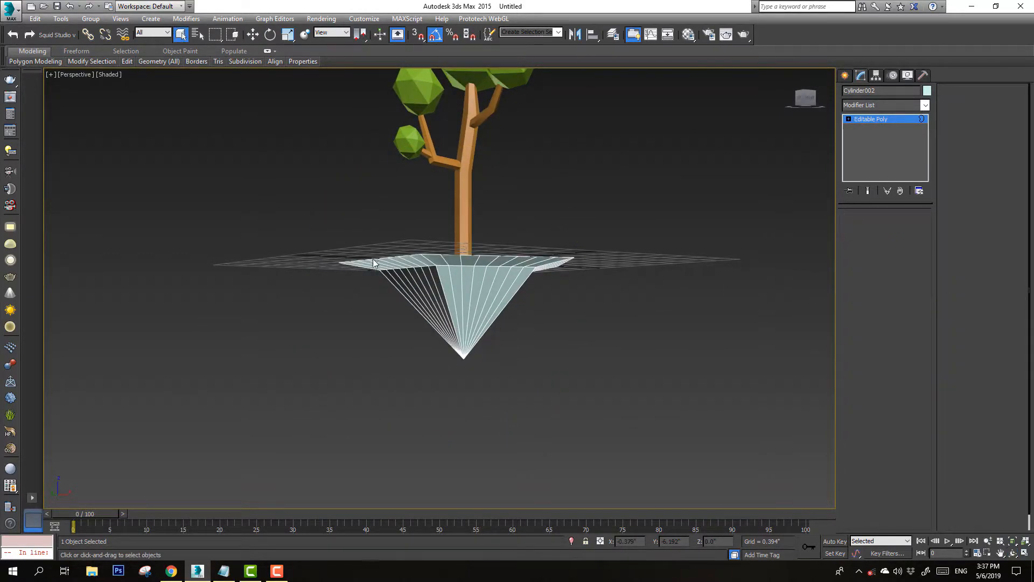
pyautogui.doubleClick(467, 266)
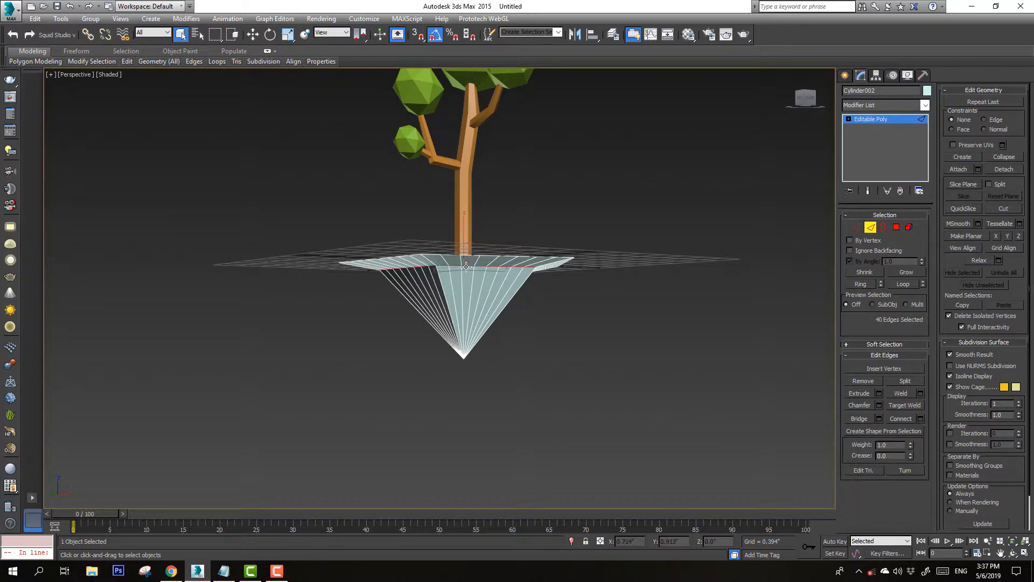
pyautogui.click(287, 34)
pyautogui.moveTo(464, 281); pyautogui.dragTo(464, 257)
pyautogui.keyDown('alt'); pyautogui.moveTo(464, 258); pyautogui.dragTo(469, 283, button='middle'); pyautogui.keyUp('alt')
pyautogui.press('q')
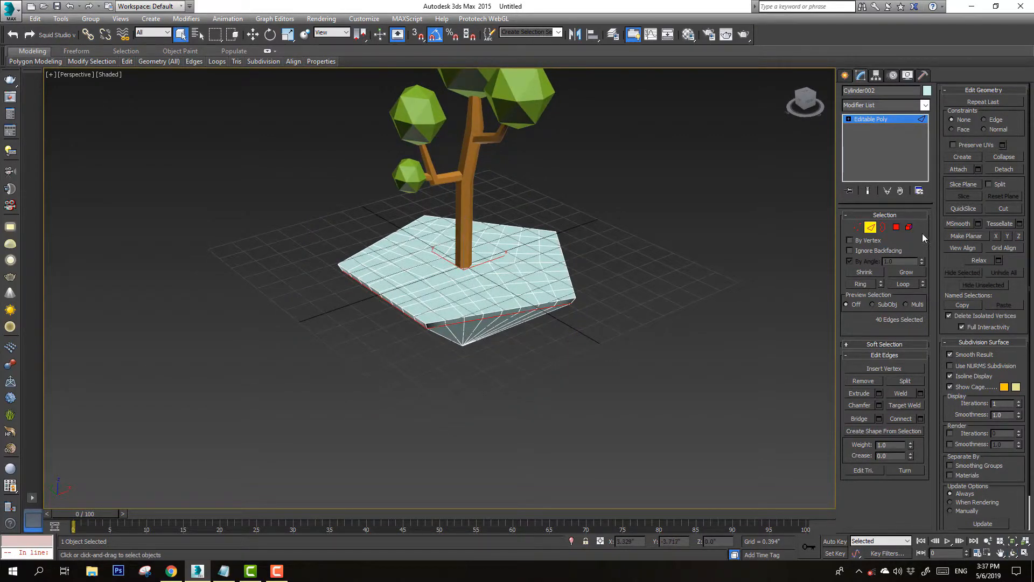
# Select the whole base element and add a Noise modifier to it
pyautogui.click(909, 228)
pyautogui.click(518, 274)
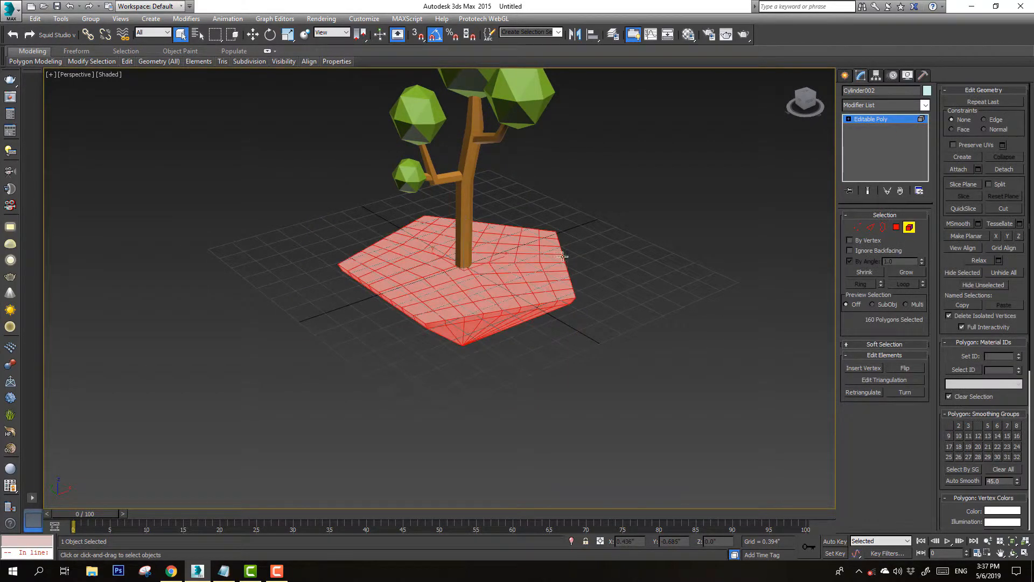
pyautogui.keyDown('alt'); pyautogui.moveTo(528, 265); pyautogui.dragTo(523, 260, button='middle'); pyautogui.keyUp('alt')
pyautogui.click(924, 105)
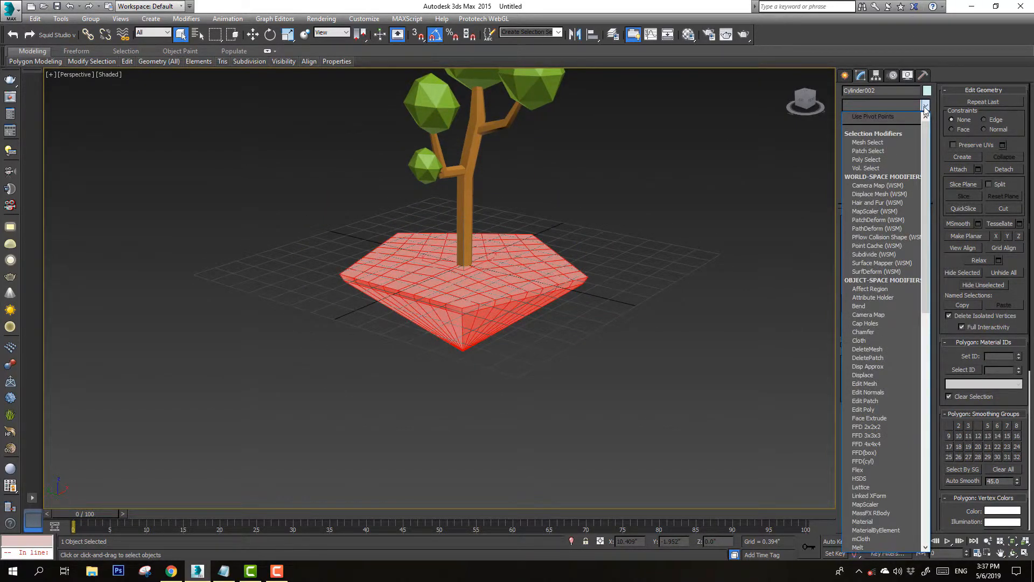
pyautogui.scroll(-1, 925, 108)
pyautogui.press('n')
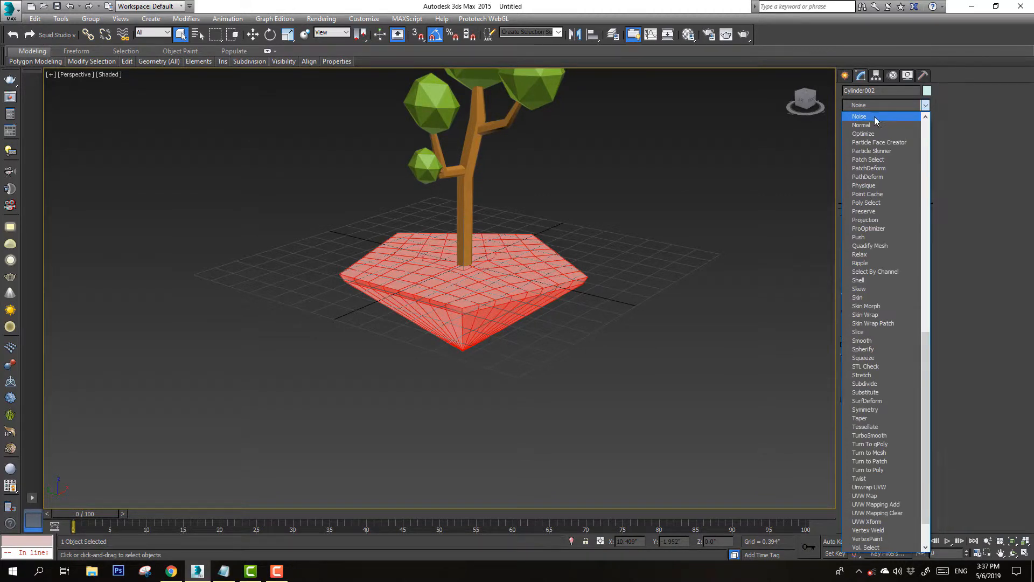
pyautogui.click(874, 116)
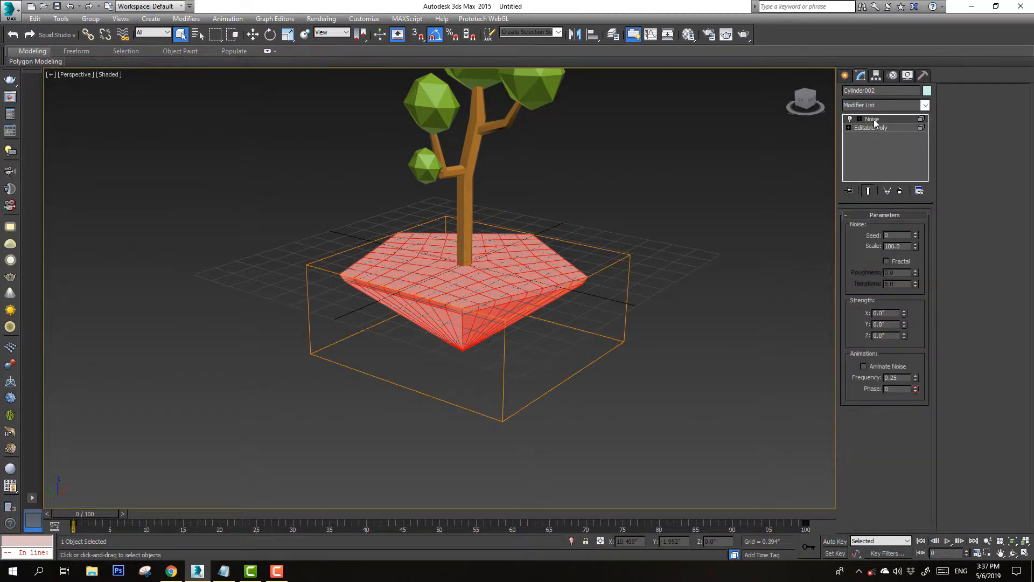
# Enable Fractal noise with roughness 1.0 and set strength to about X 0.203, Y 0.367, Z 0.122
pyautogui.click(899, 262)
pyautogui.moveTo(903, 313); pyautogui.dragTo(919, 48)
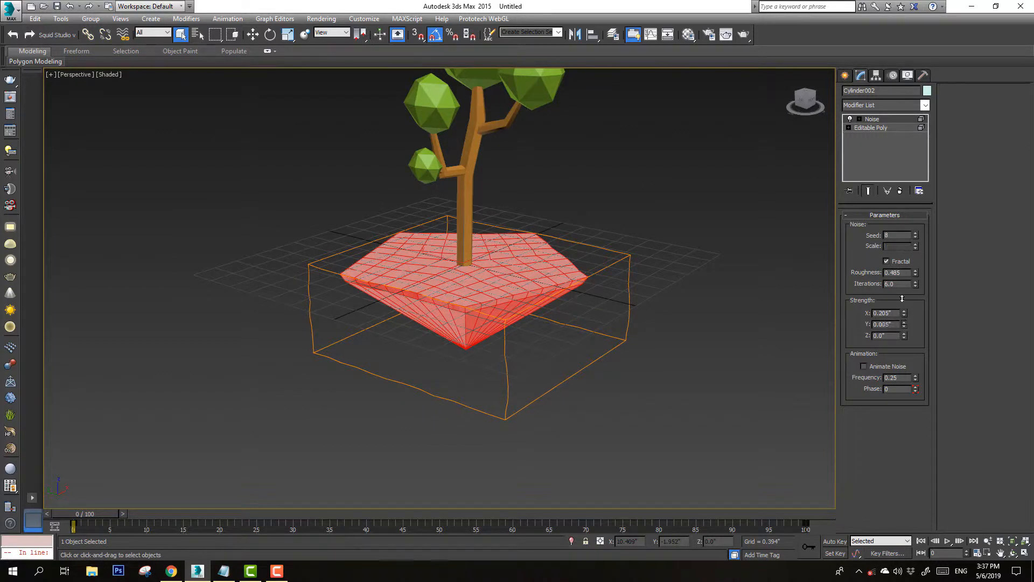
pyautogui.moveTo(902, 298); pyautogui.dragTo(904, 229)
pyautogui.moveTo(907, 336); pyautogui.dragTo(913, 178)
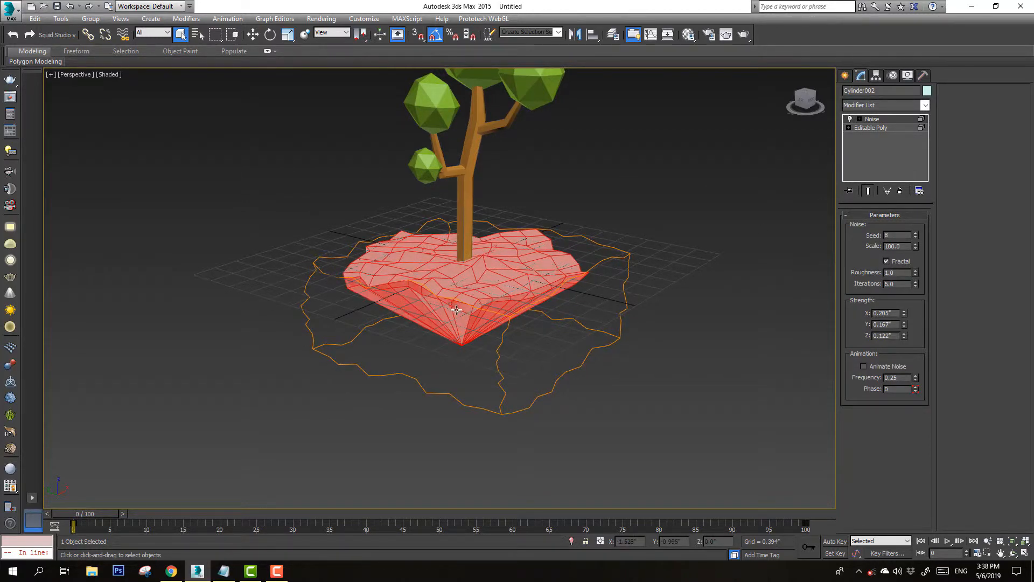
# Return to the base's Editable Poly level and select the ring of sloped edges on its cone
pyautogui.moveTo(456, 310); pyautogui.dragTo(441, 255, button='middle')
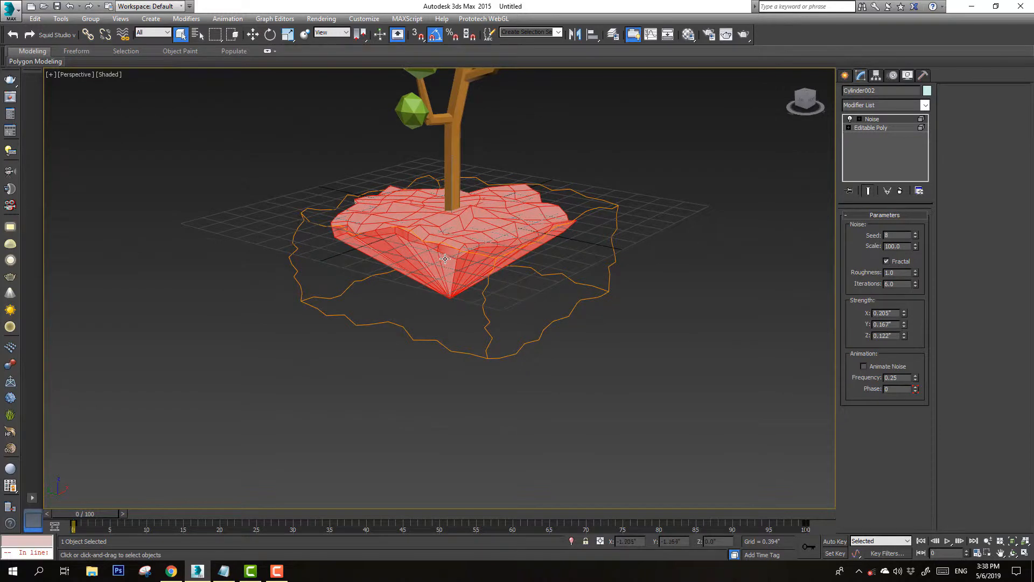
pyautogui.click(872, 130)
pyautogui.keyDown('alt'); pyautogui.moveTo(682, 224); pyautogui.dragTo(641, 262, button='middle'); pyautogui.keyUp('alt')
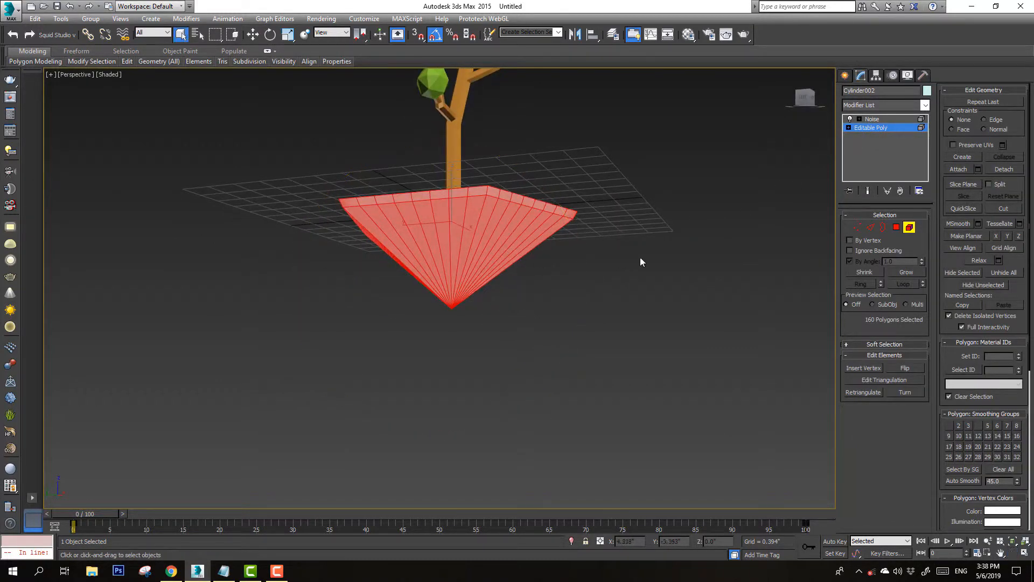
pyautogui.click(871, 228)
pyautogui.click(470, 253)
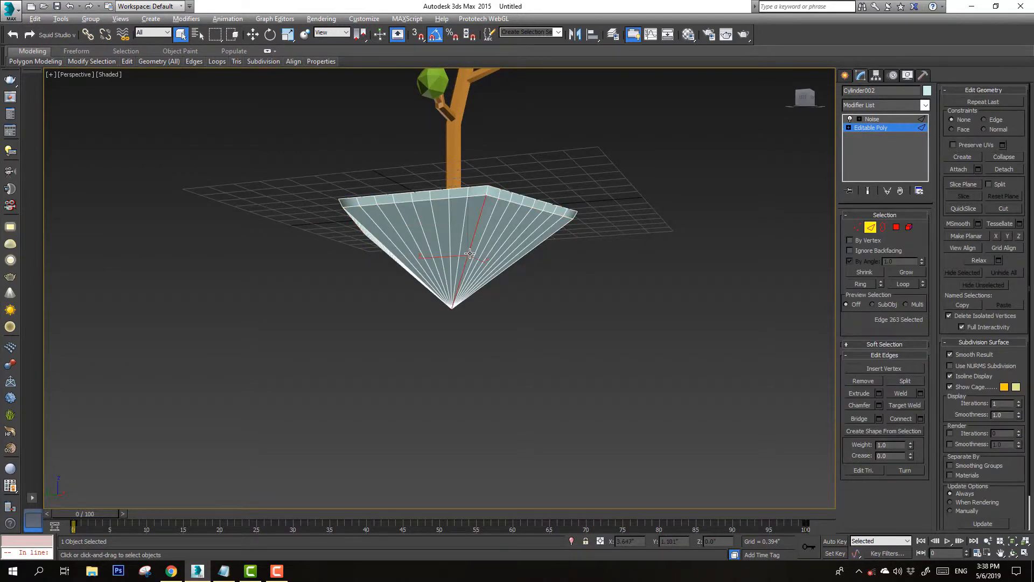
pyautogui.hotkey('alt', 'e')
pyautogui.press('Escape')
pyautogui.click(469, 247)
pyautogui.press('l')
pyautogui.press('z')
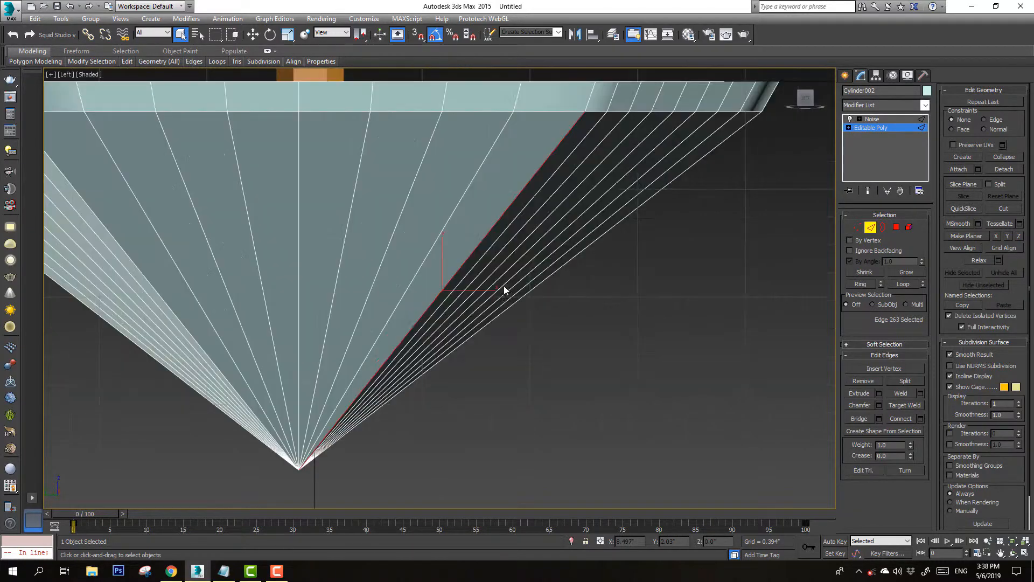
pyautogui.press('F3')
pyautogui.scroll(-2, 525, 330)
pyautogui.moveTo(576, 308); pyautogui.dragTo(301, 337)
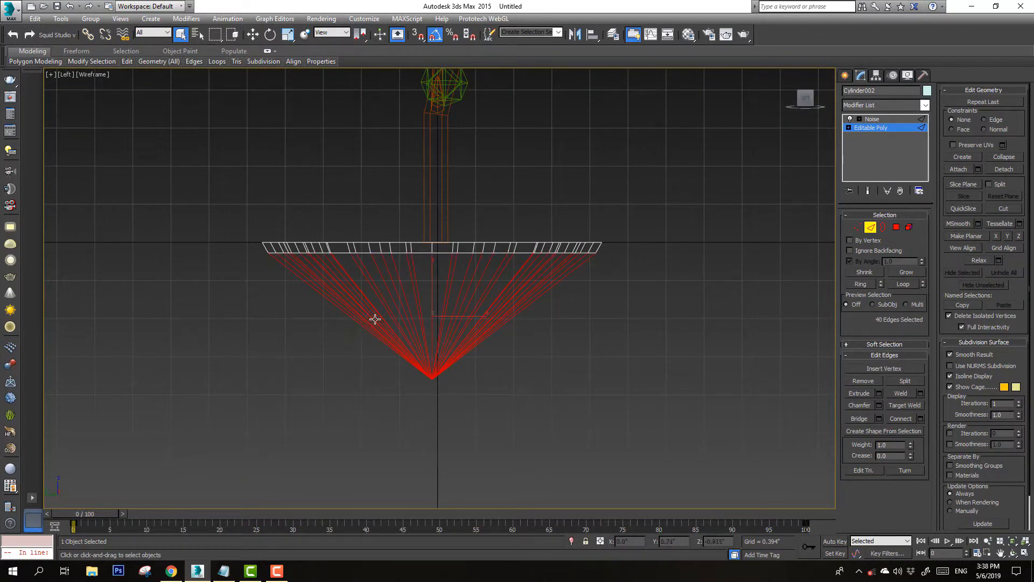
# Connect the selected edge ring with one new edge loop
pyautogui.rightClick(375, 317)
pyautogui.click(266, 354)
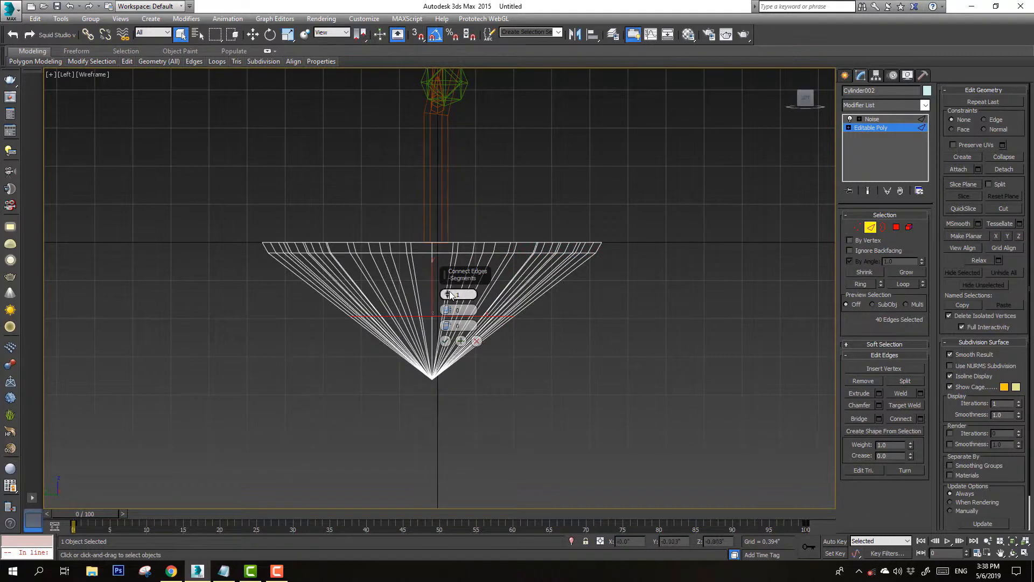
pyautogui.click(445, 340)
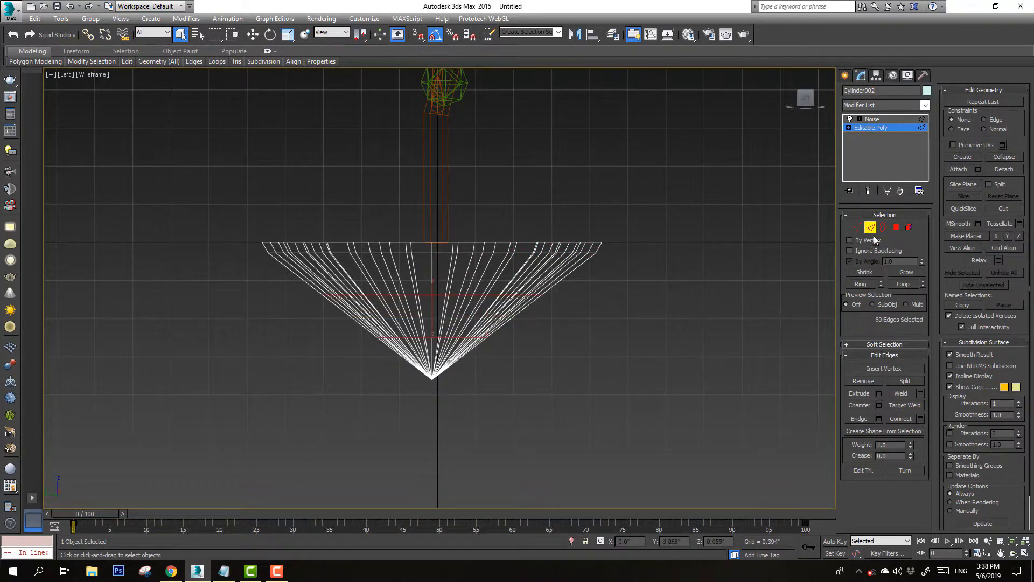
# Select the new loop's vertices and extrude them about 0.29 high and 0.61 wide
pyautogui.click(857, 227)
pyautogui.moveTo(426, 342); pyautogui.dragTo(254, 357)
pyautogui.press('F3')
pyautogui.hotkey('ctrl', 'r')
pyautogui.moveTo(412, 320); pyautogui.dragTo(458, 308)
pyautogui.rightClick(458, 308)
pyautogui.click(878, 379)
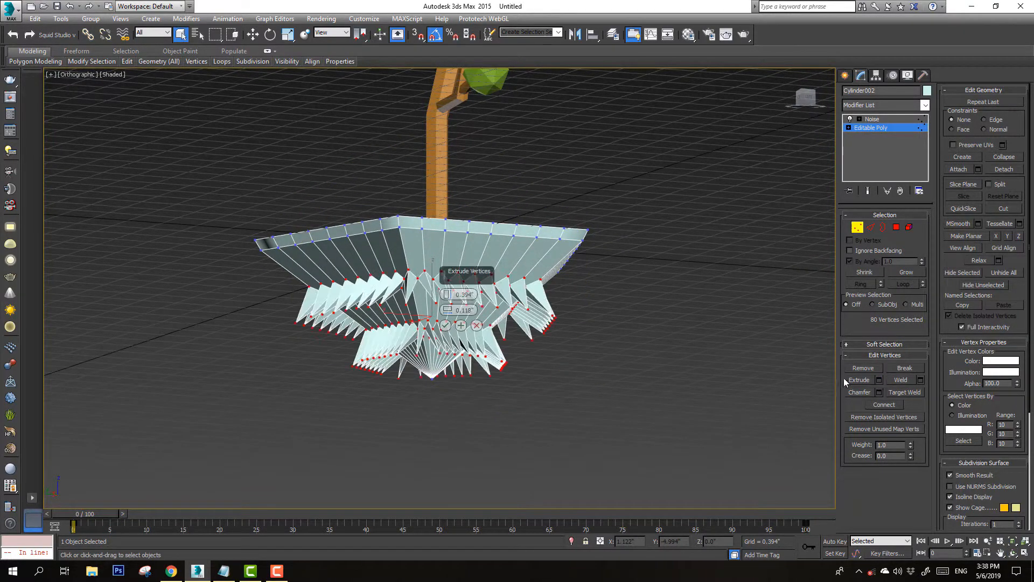
pyautogui.moveTo(447, 295); pyautogui.dragTo(455, 260)
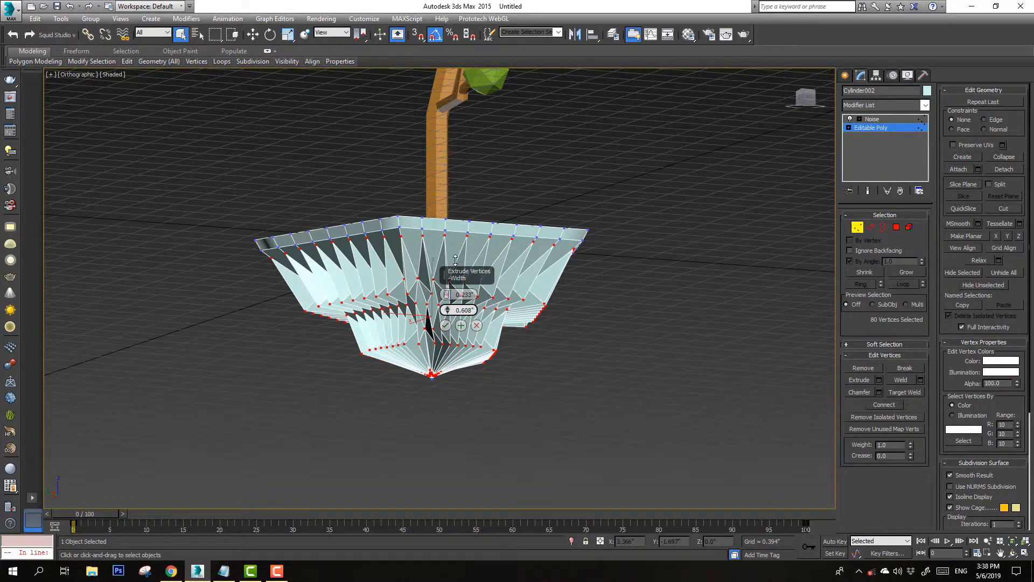
pyautogui.click(445, 326)
# Return to the Noise modifier and convert the base to an Editable Poly
pyautogui.keyDown('alt'); pyautogui.moveTo(473, 307); pyautogui.dragTo(474, 323, button='middle'); pyautogui.keyUp('alt')
pyautogui.click(857, 227)
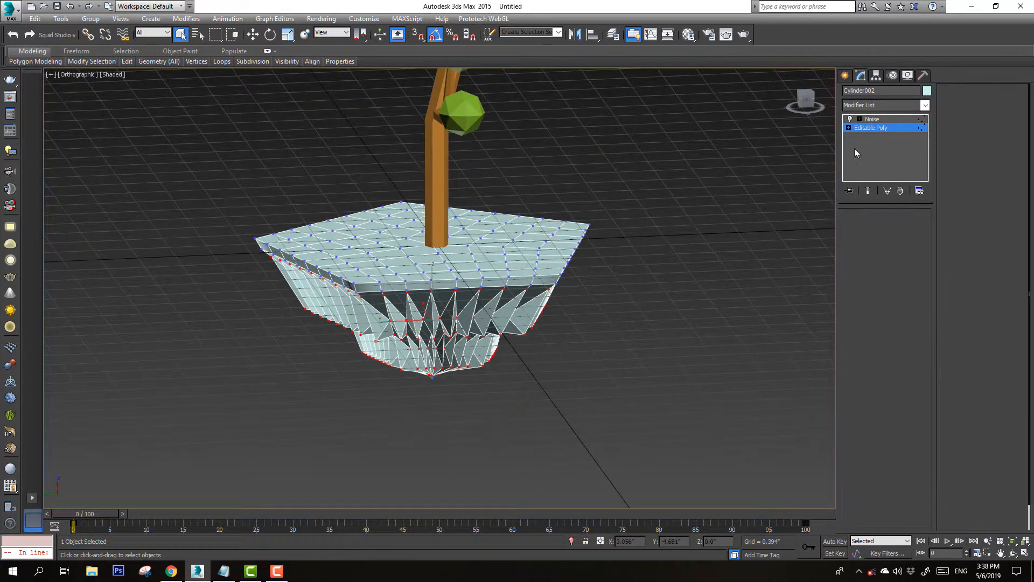
pyautogui.click(872, 119)
pyautogui.keyDown('alt'); pyautogui.moveTo(496, 290); pyautogui.dragTo(483, 307, button='middle'); pyautogui.keyUp('alt')
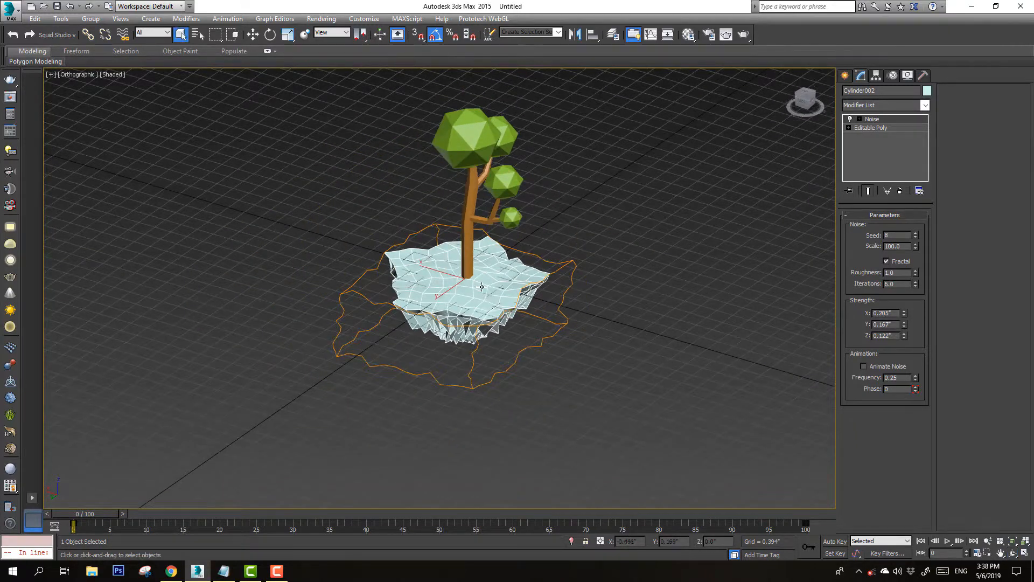
pyautogui.rightClick(482, 287)
pyautogui.moveTo(555, 392)
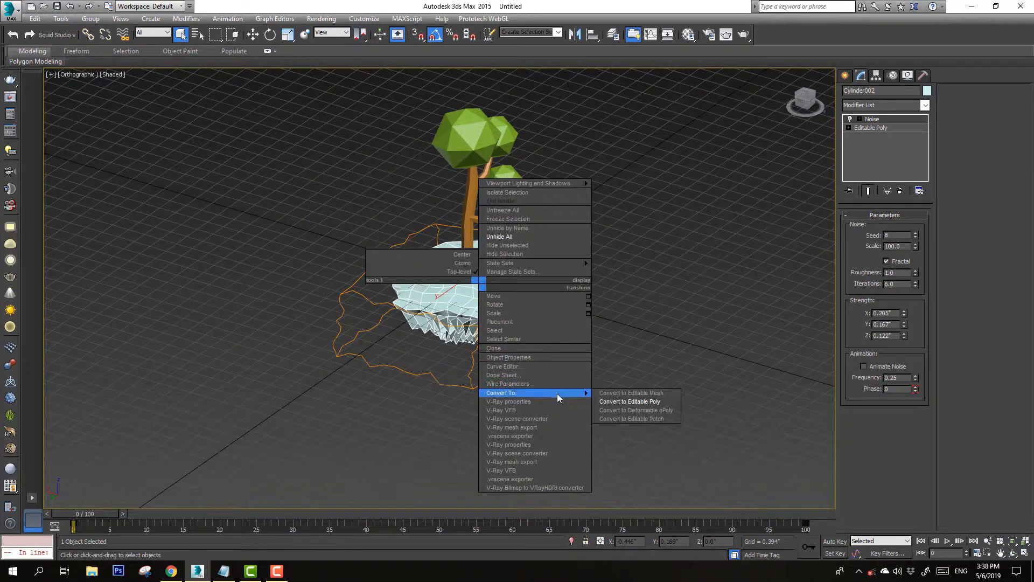
pyautogui.click(613, 403)
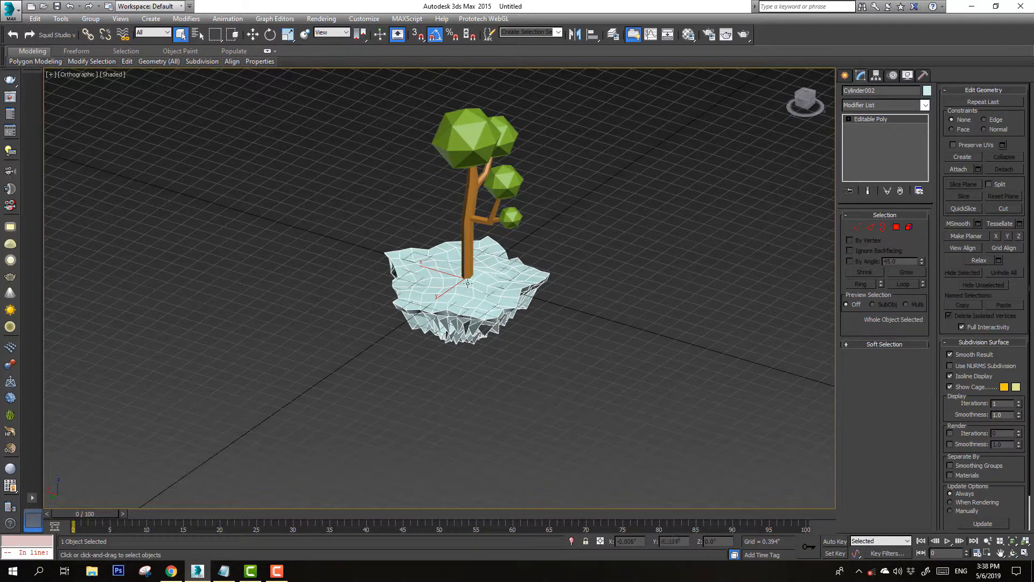
# Inspect the noisy base from several angles, hiding the grid
pyautogui.scroll(7, 467, 283)
pyautogui.scroll(-5, 472, 283)
pyautogui.scroll(3, 474, 282)
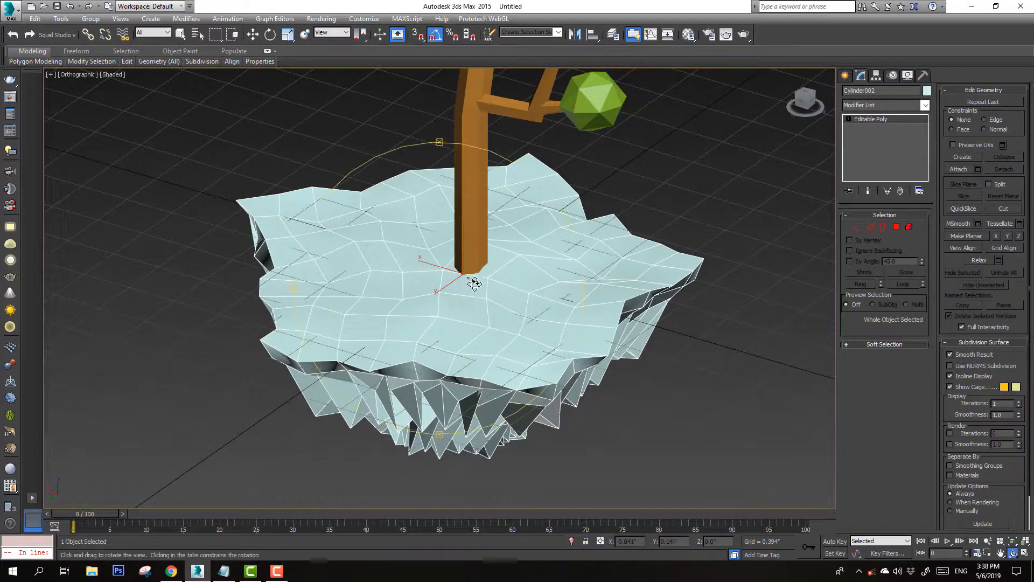
pyautogui.moveTo(510, 300); pyautogui.dragTo(505, 329)
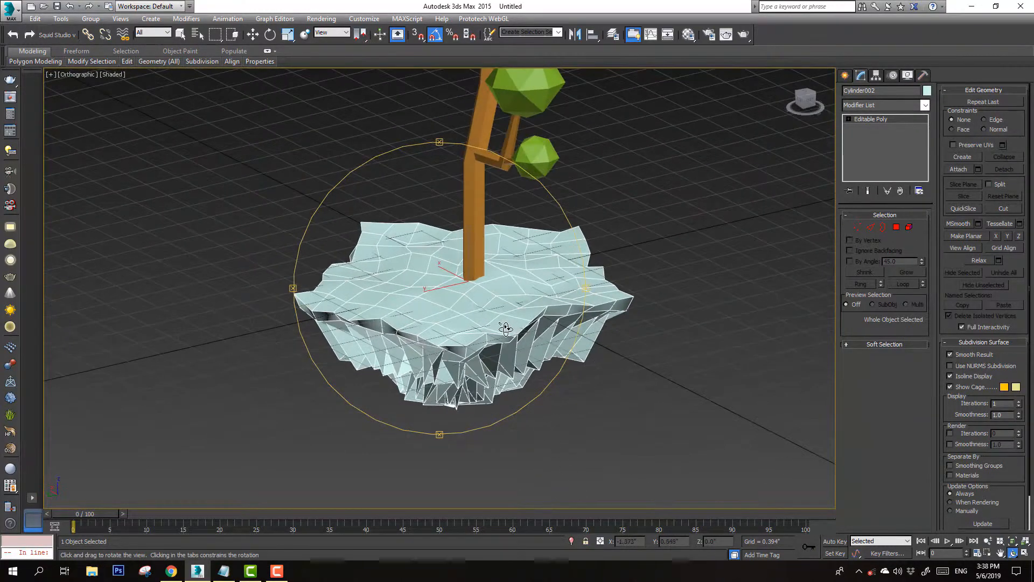
pyautogui.rightClick(505, 329)
pyautogui.press('g')
pyautogui.scroll(-4, 486, 319)
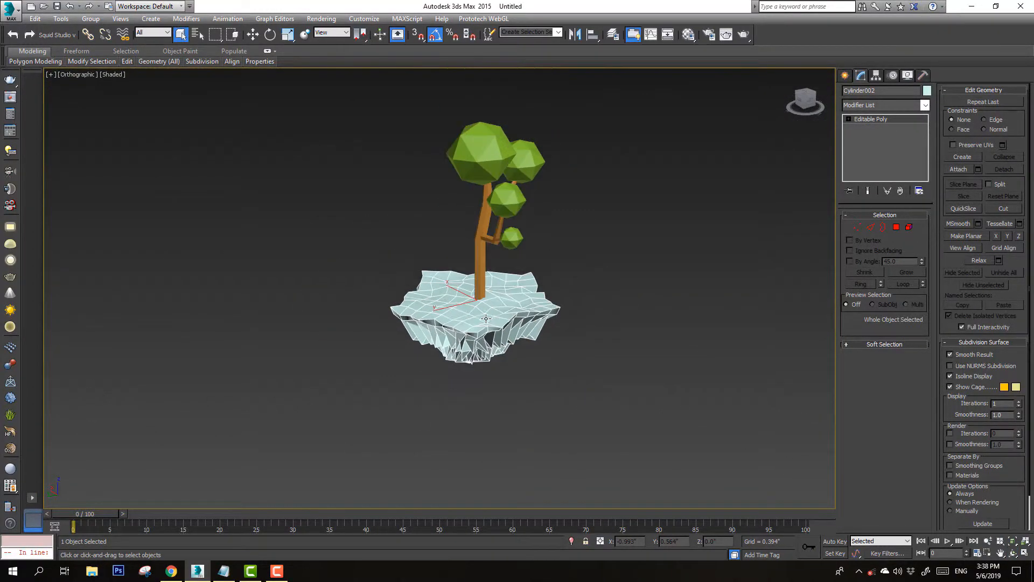
pyautogui.hotkey('ctrl', 'r')
pyautogui.moveTo(465, 307); pyautogui.dragTo(493, 306)
pyautogui.rightClick(493, 306)
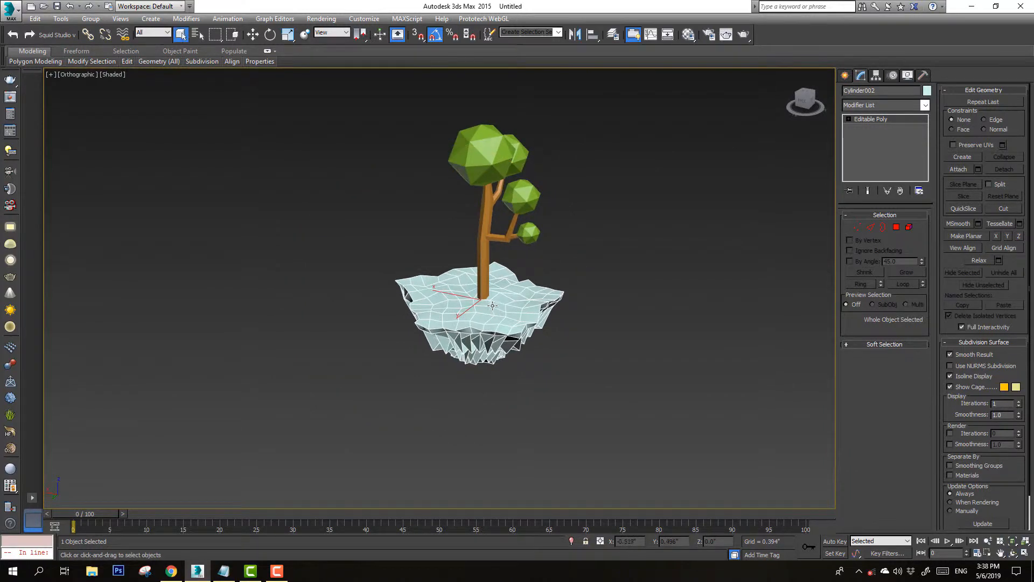
# Select the base's top polygons by picking one beside the trunk and growing the selection three times
pyautogui.click(897, 228)
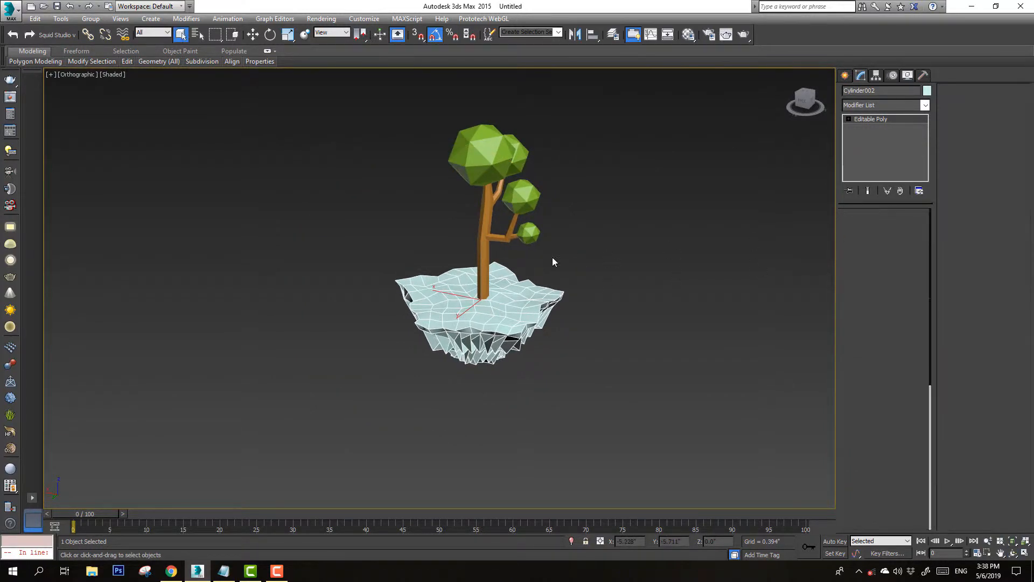
pyautogui.click(485, 290)
pyautogui.click(900, 272)
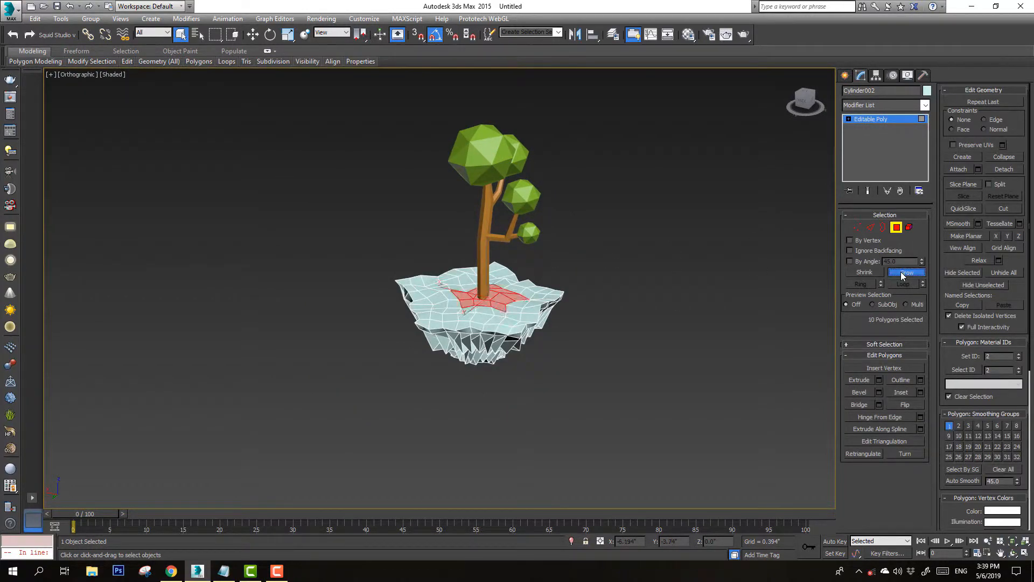
pyautogui.click(901, 271)
pyautogui.click(900, 271)
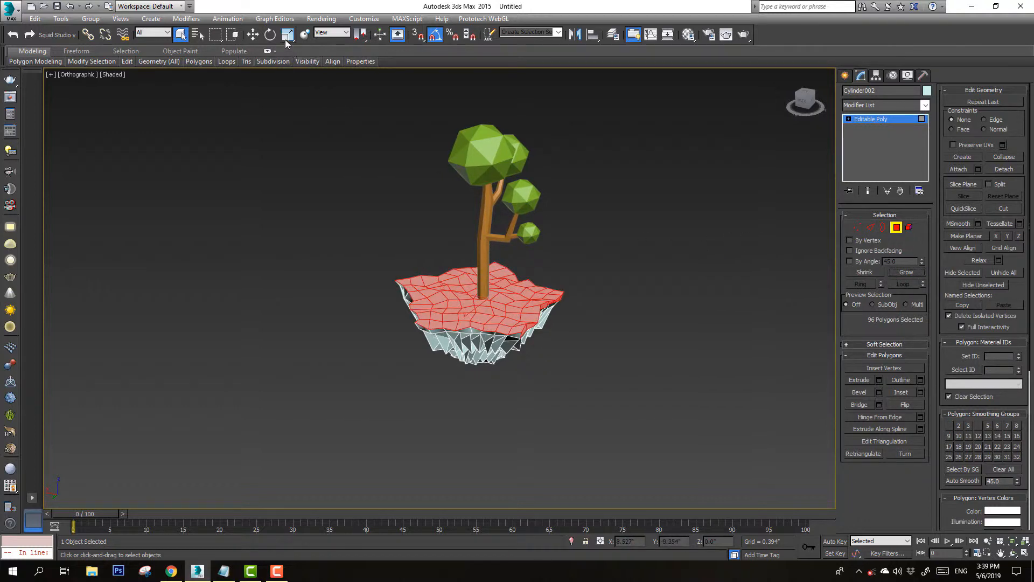
# Raise the selected top polygons with an FFD 3x3x3 modifier, then convert the base back to Editable Poly
pyautogui.click(924, 105)
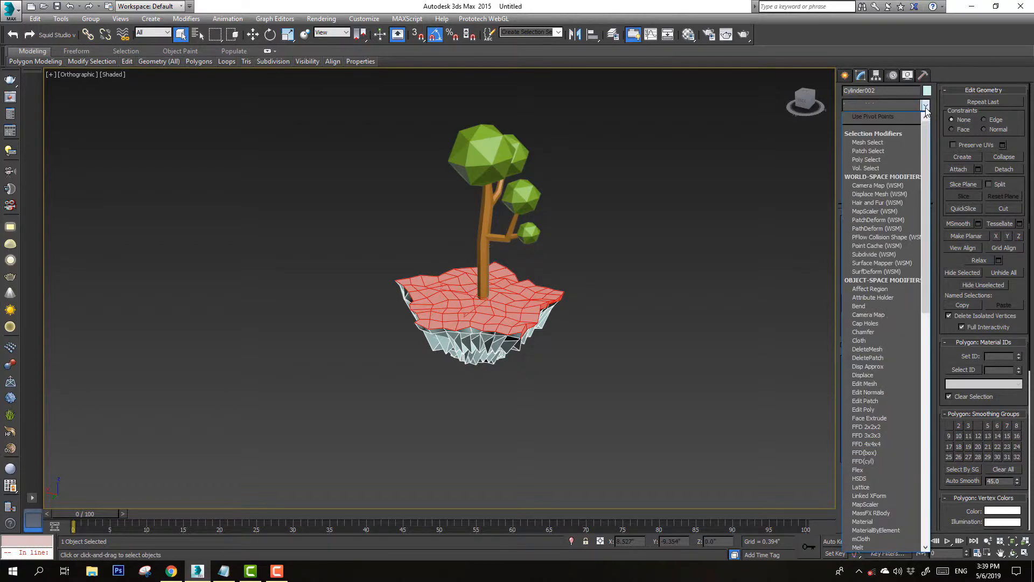
pyautogui.press('f')
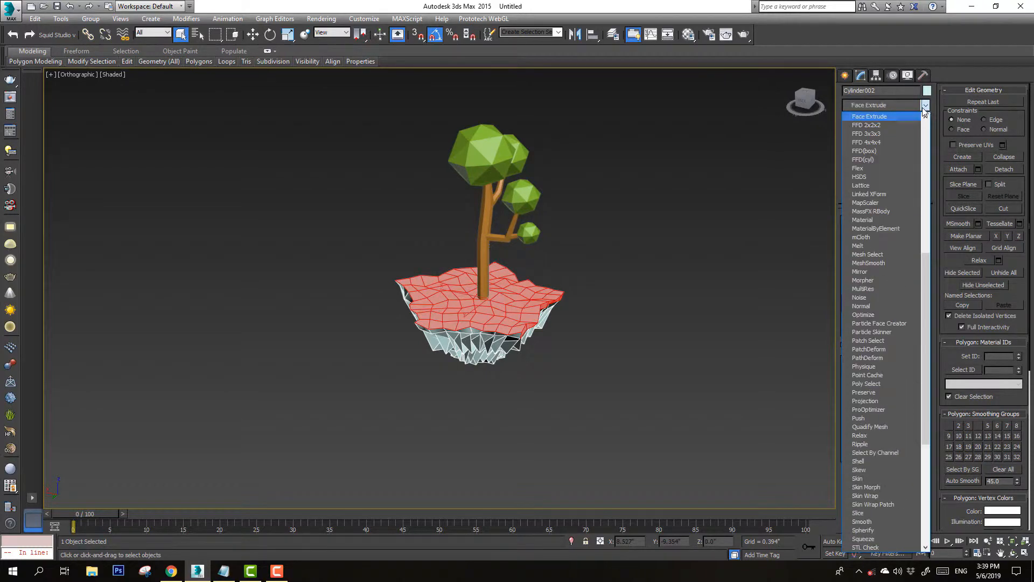
pyautogui.click(872, 134)
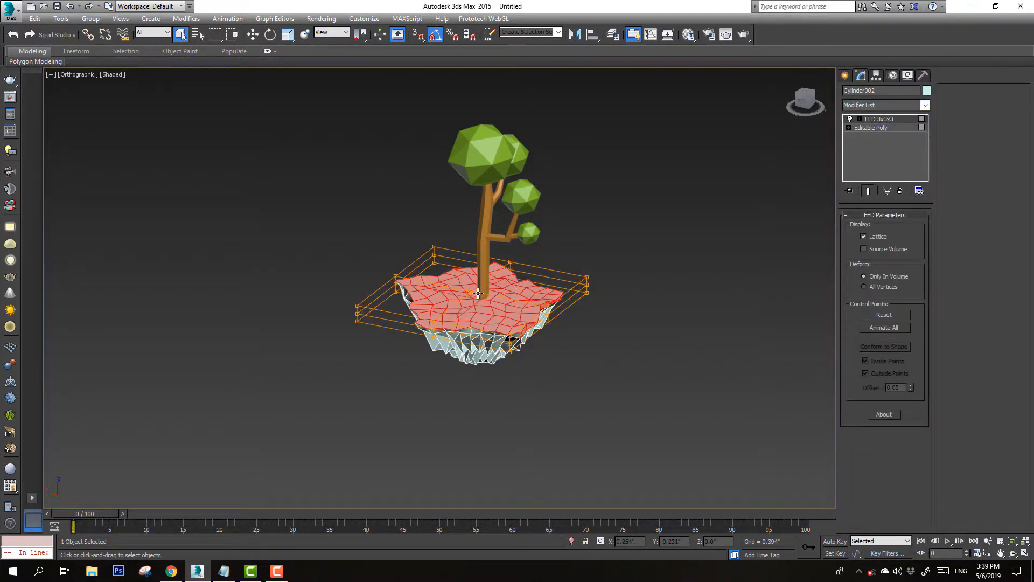
pyautogui.press('w')
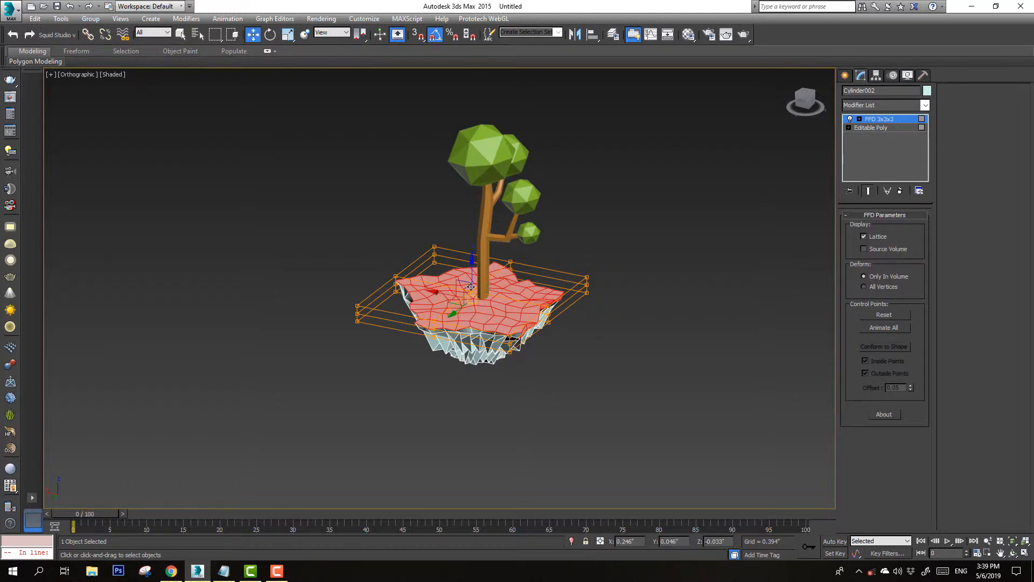
pyautogui.moveTo(471, 257); pyautogui.dragTo(470, 182)
pyautogui.rightClick(485, 286)
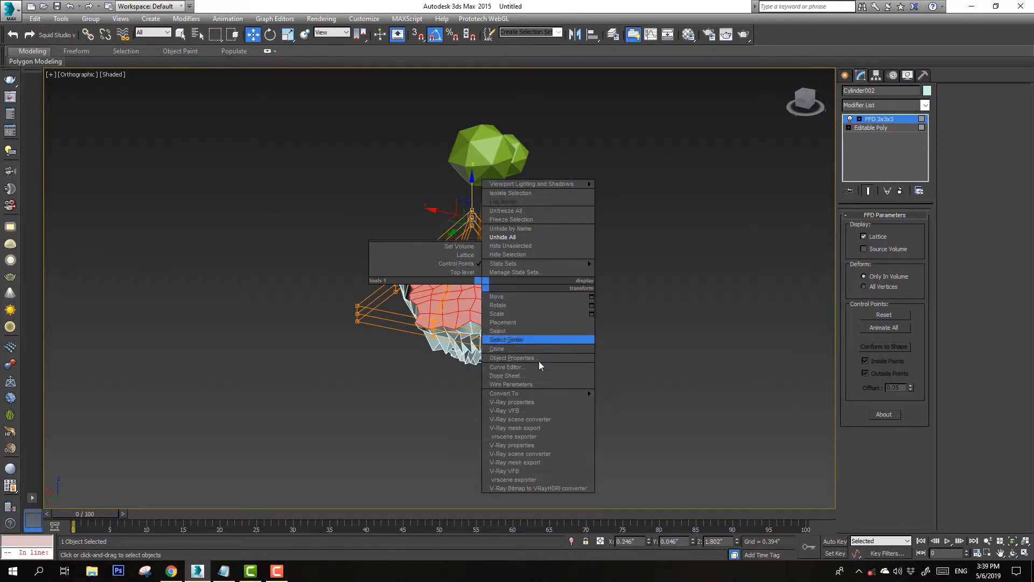
pyautogui.moveTo(568, 398)
pyautogui.click(611, 401)
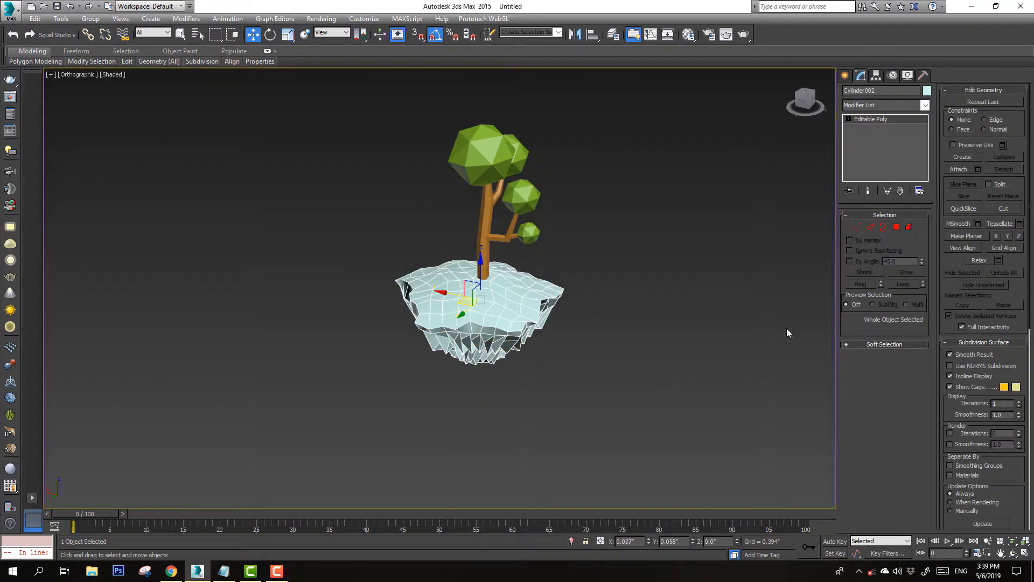
# Select the top polygons around the trunk, grow the selection once, and detach them as a separate object
pyautogui.click(896, 227)
pyautogui.click(497, 277)
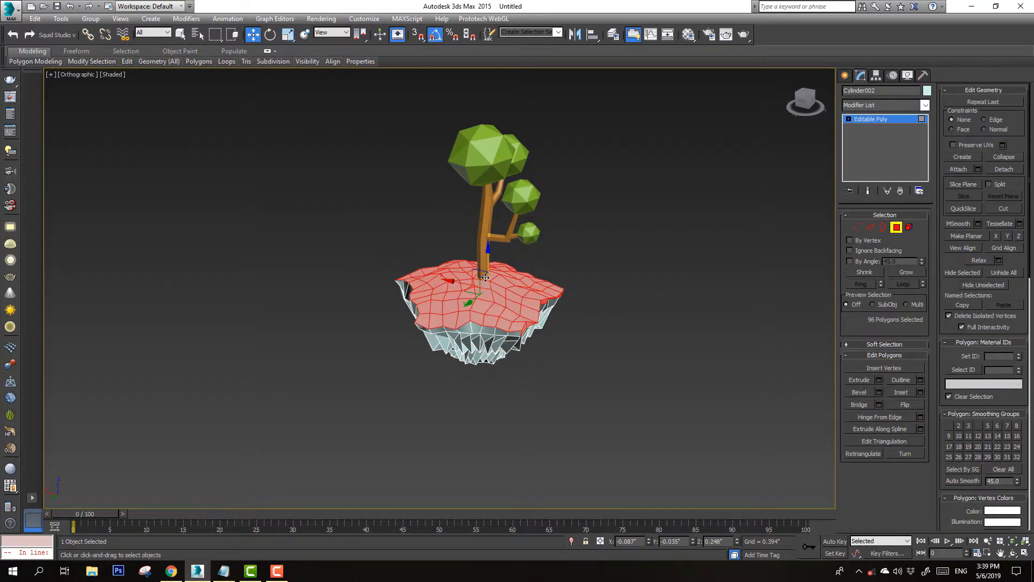
pyautogui.click(485, 277)
pyautogui.click(894, 273)
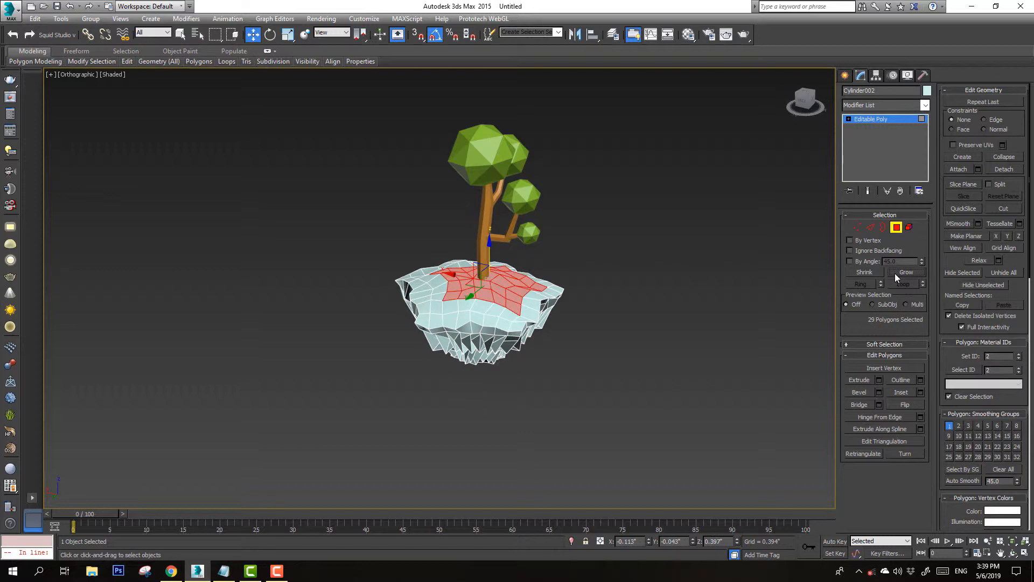
pyautogui.click(1003, 168)
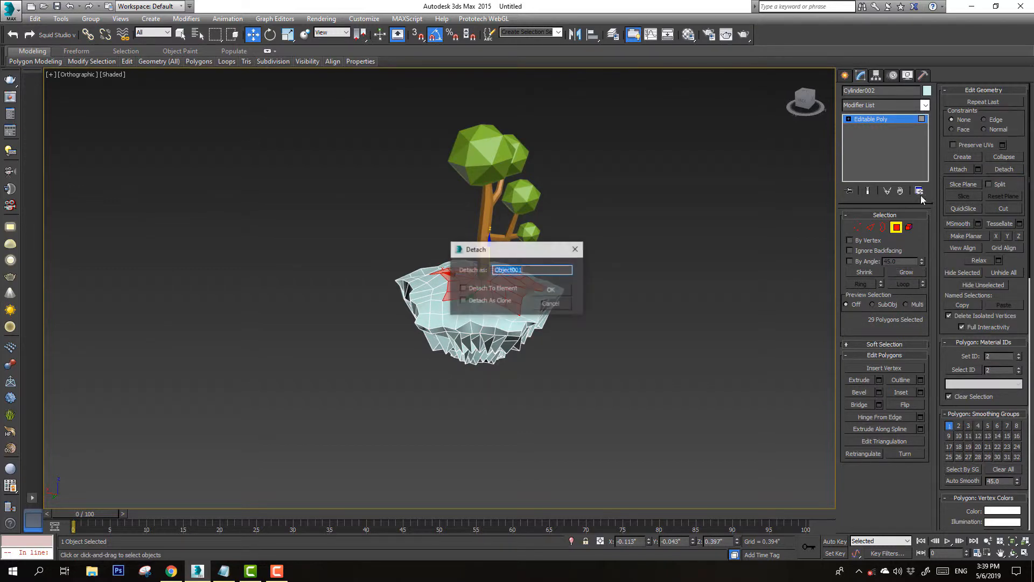
pyautogui.click(550, 289)
# Select the detached top patch and set its object color to yellow-green
pyautogui.click(497, 286)
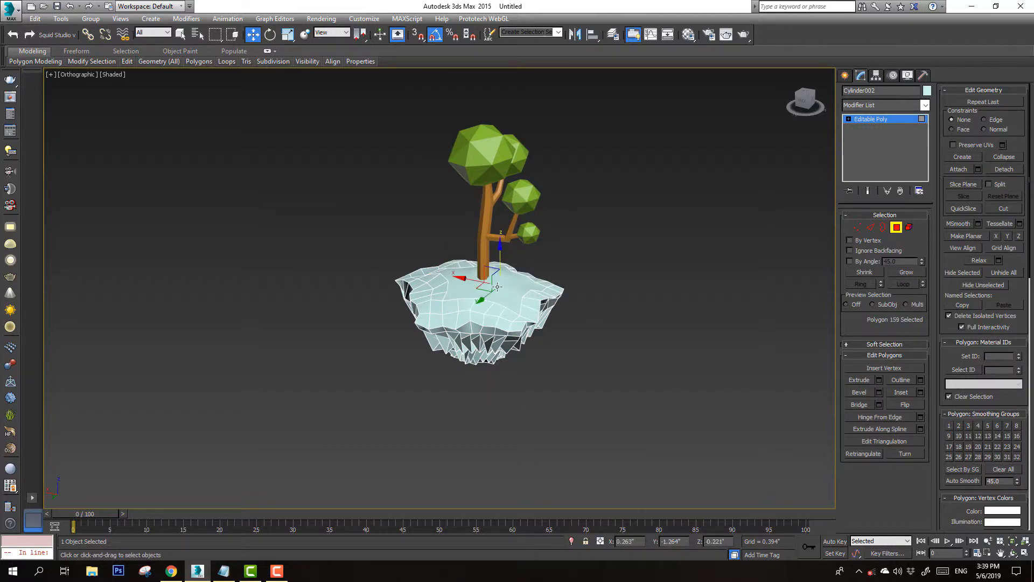
pyautogui.click(845, 75)
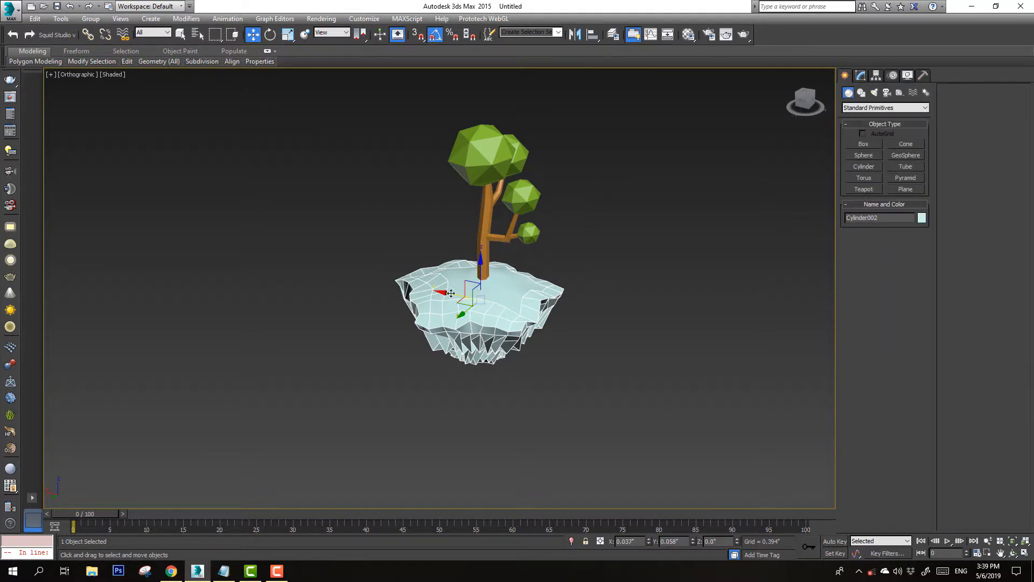
pyautogui.click(461, 288)
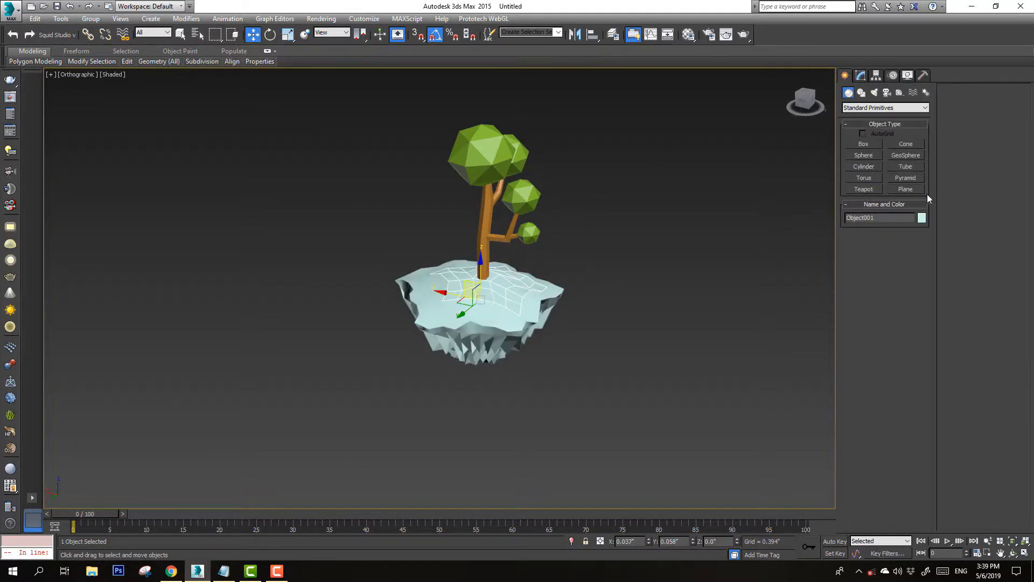
pyautogui.click(921, 219)
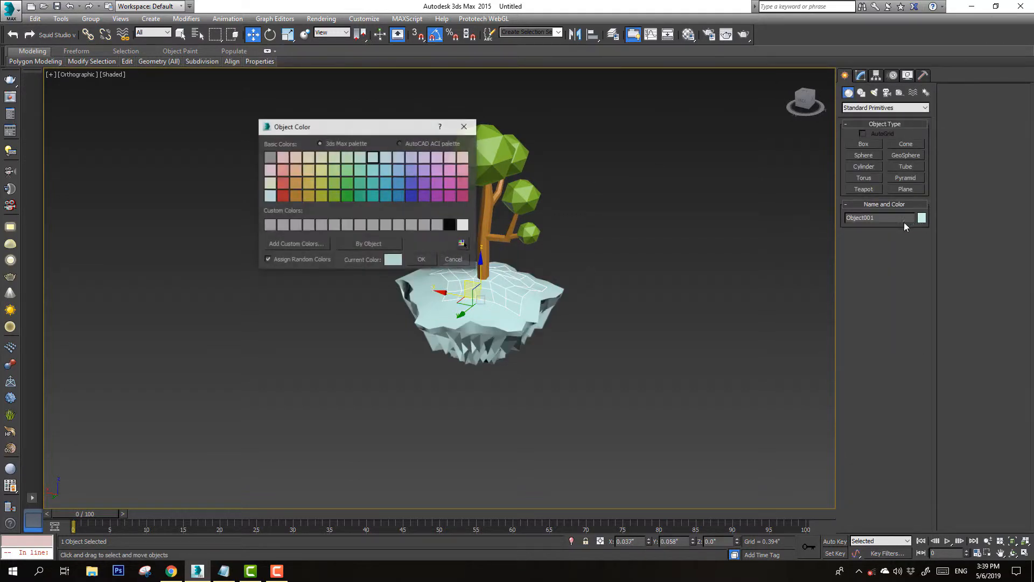
pyautogui.click(321, 196)
pyautogui.click(429, 259)
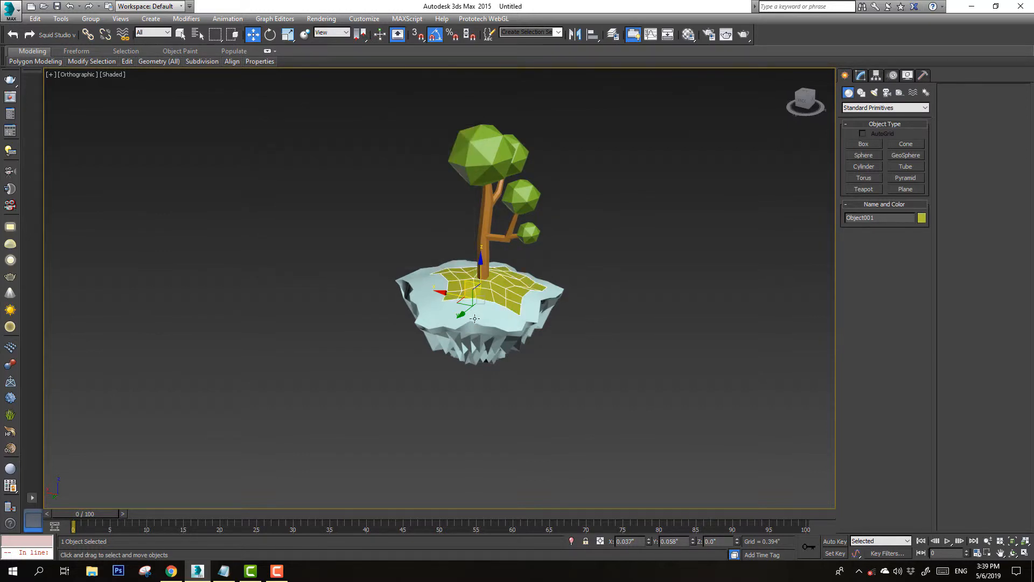
# Set the rock base's object color to dark orange and deselect it
pyautogui.click(497, 314)
pyautogui.click(921, 220)
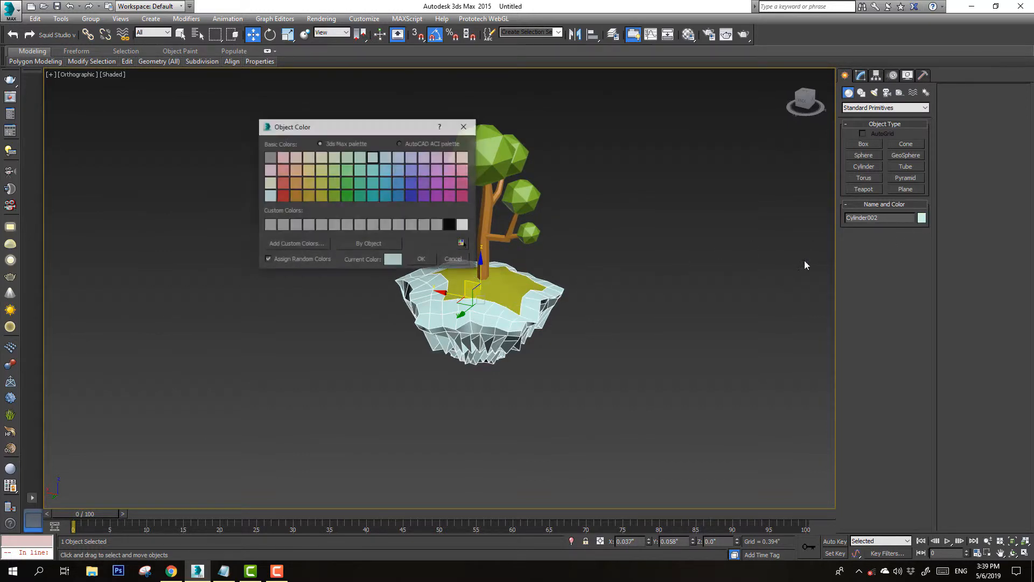
pyautogui.click(297, 197)
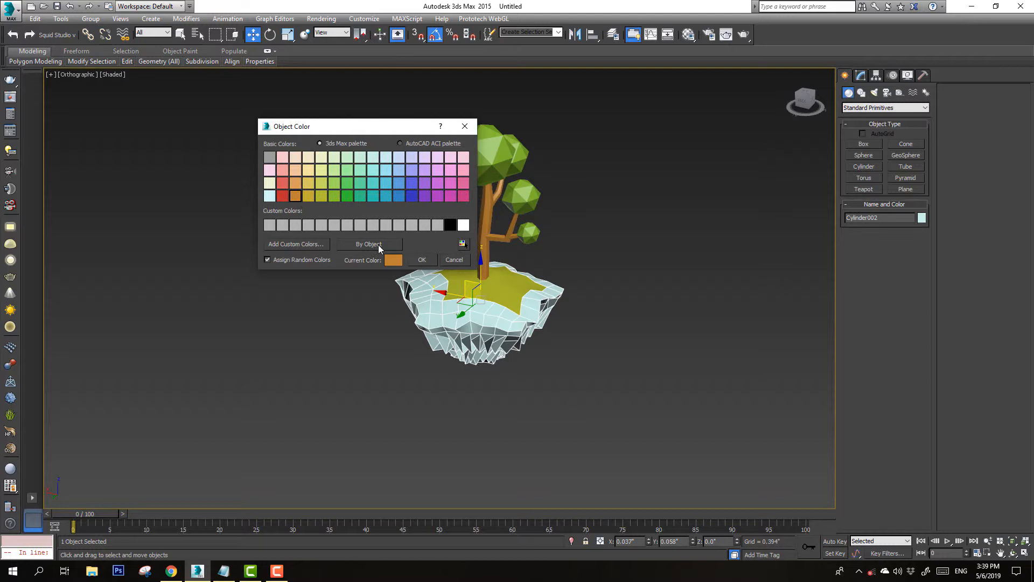
pyautogui.click(422, 260)
pyautogui.click(638, 263)
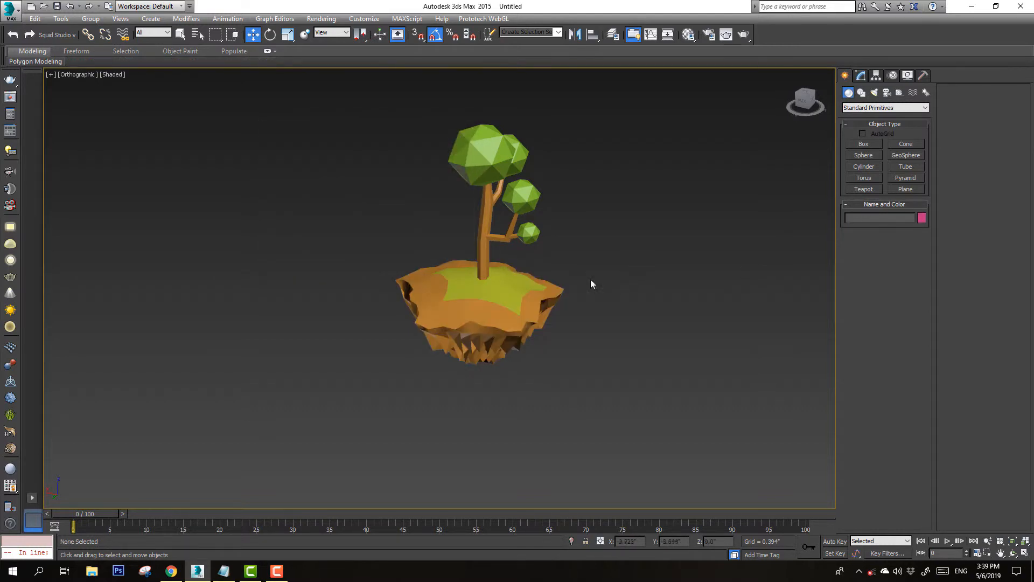
# Change the rock base's object color to a pale yellow-orange and deselect it
pyautogui.click(501, 315)
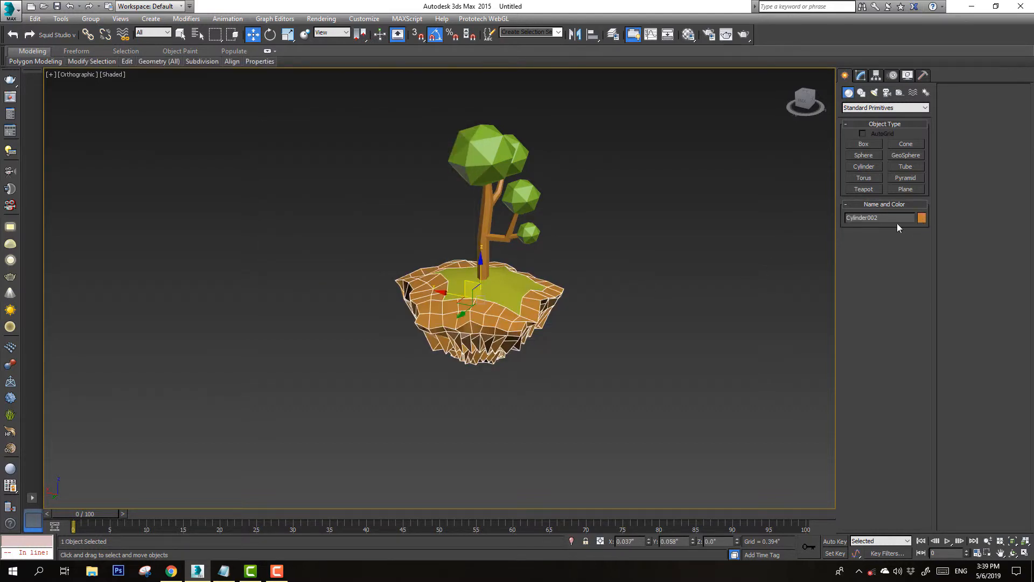
pyautogui.click(921, 218)
pyautogui.click(296, 185)
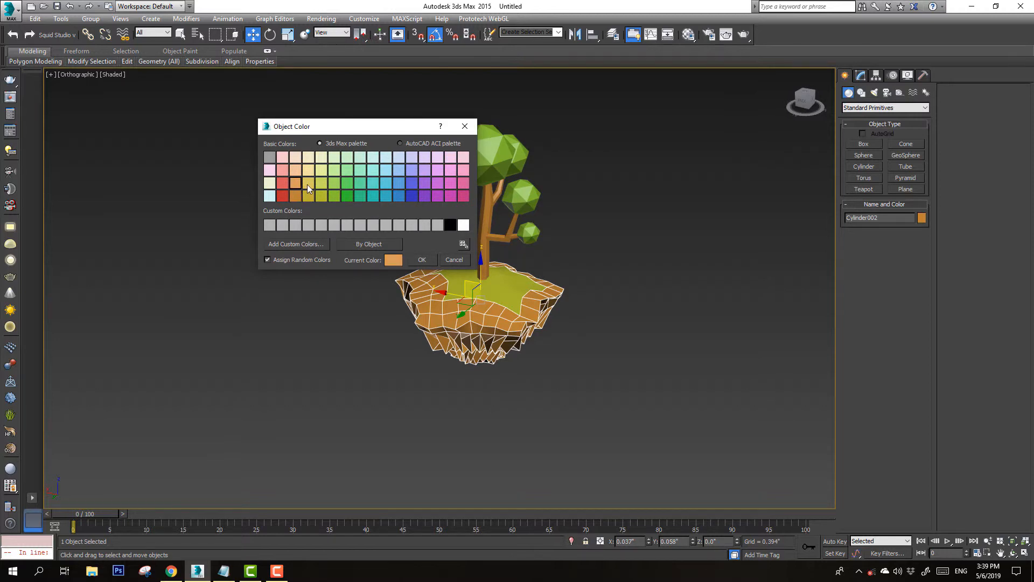
pyautogui.click(307, 185)
pyautogui.click(422, 259)
pyautogui.click(619, 298)
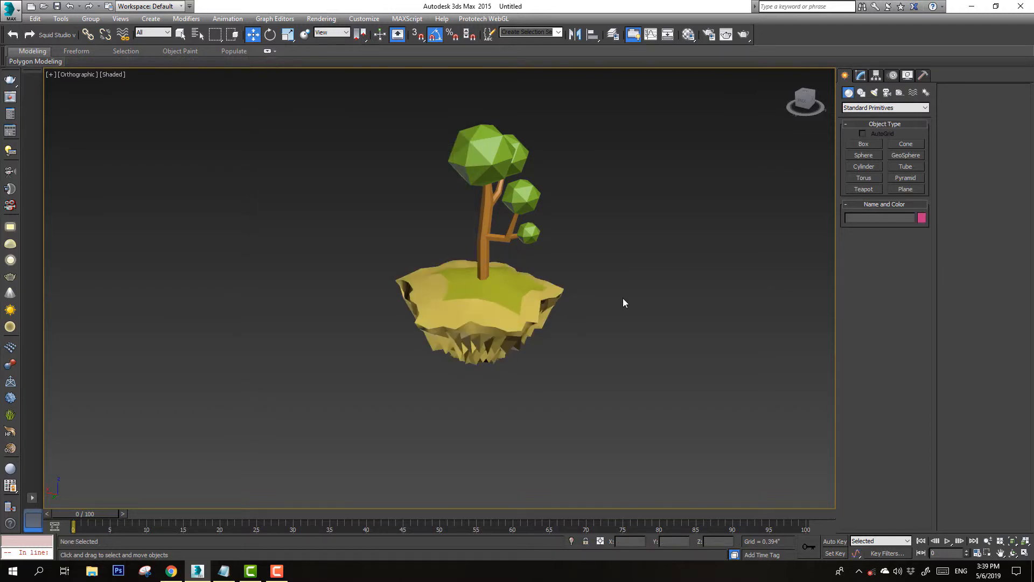
pyautogui.hotkey('ctrl', 'r')
pyautogui.moveTo(417, 311)
pyautogui.mouseDown()
pyautogui.moveTo(571, 309)
pyautogui.moveTo(385, 312)
pyautogui.moveTo(485, 314)
pyautogui.moveTo(388, 302)
pyautogui.moveTo(385, 274)
pyautogui.moveTo(487, 245)
pyautogui.moveTo(579, 259)
pyautogui.moveTo(537, 293)
pyautogui.moveTo(424, 300)
pyautogui.mouseUp()
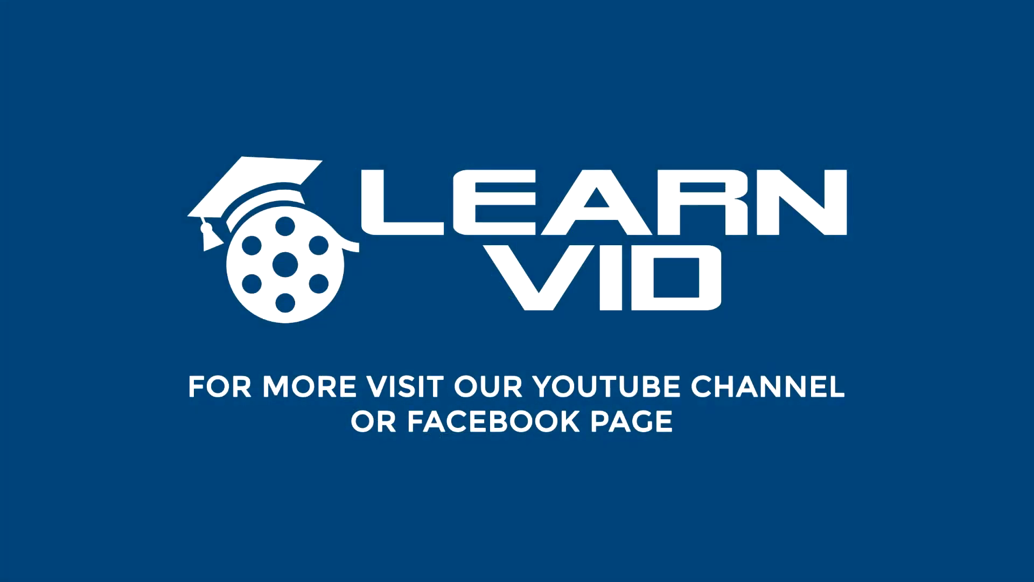